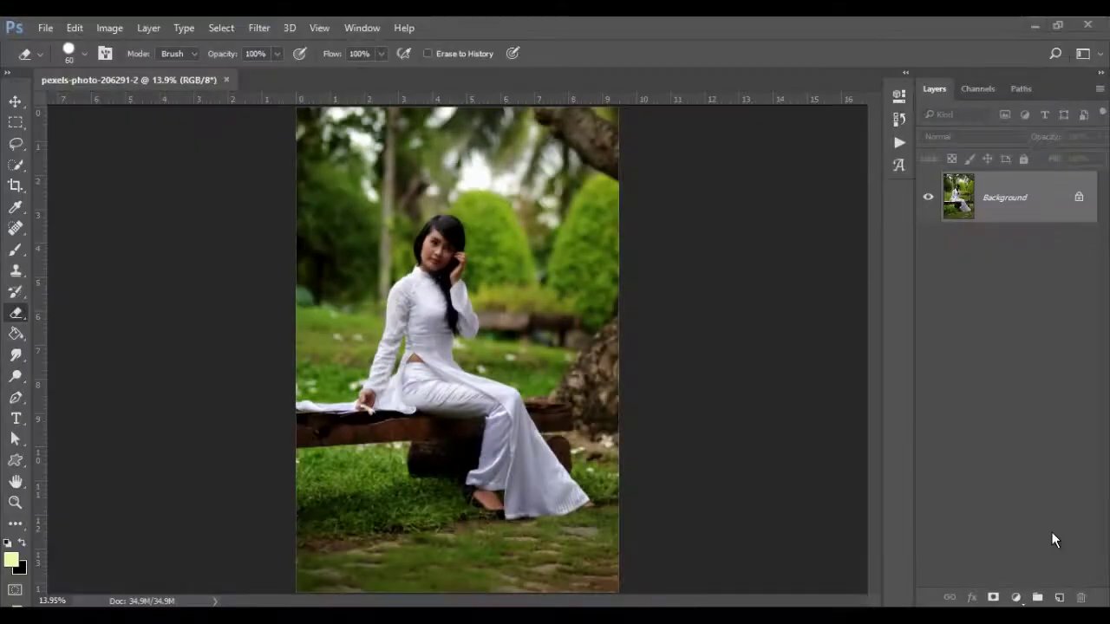
Duplicate the Background layer, then duplicate Background copy to create Background copy 2
{"action": "right_click", "coordinate": [1058, 200]}
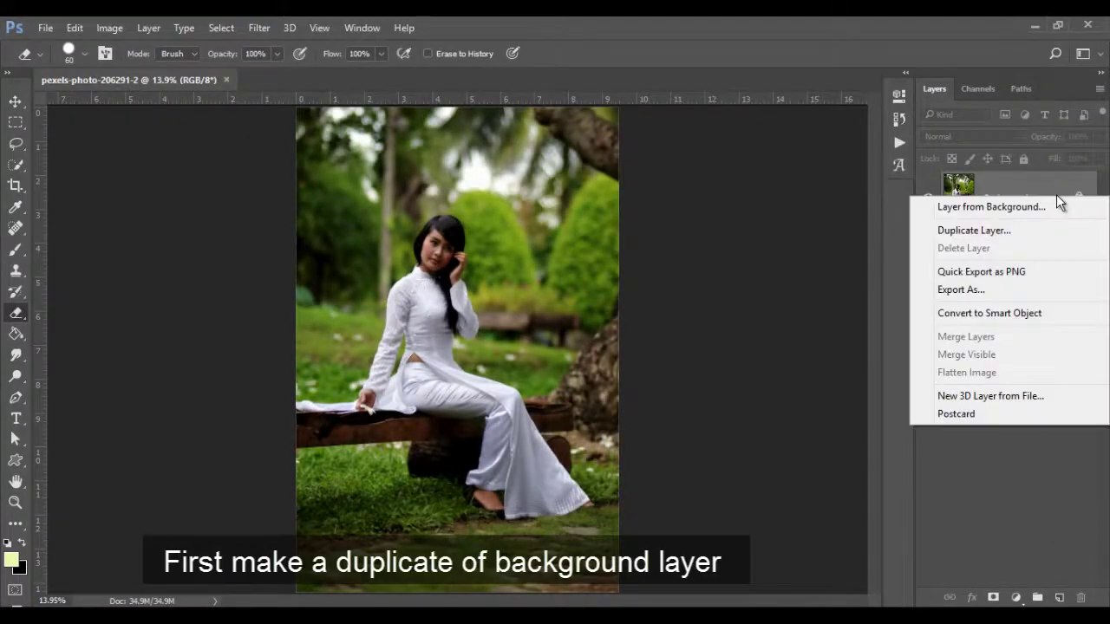
{"action": "left_click", "coordinate": [1019, 232]}
{"action": "left_click", "coordinate": [707, 200]}
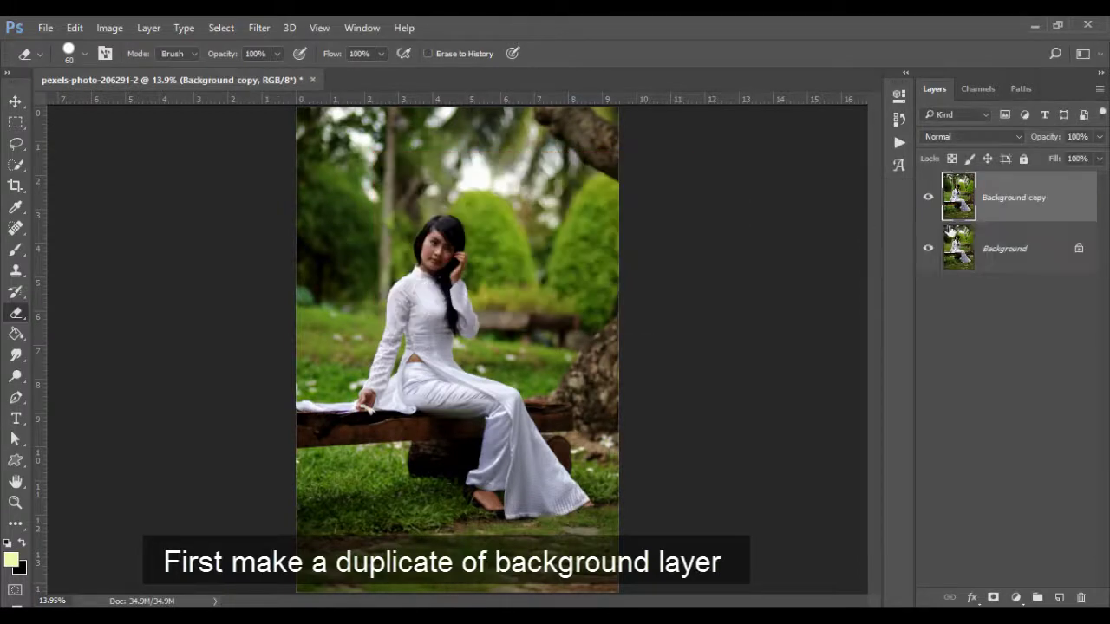
{"action": "right_click", "coordinate": [1061, 188]}
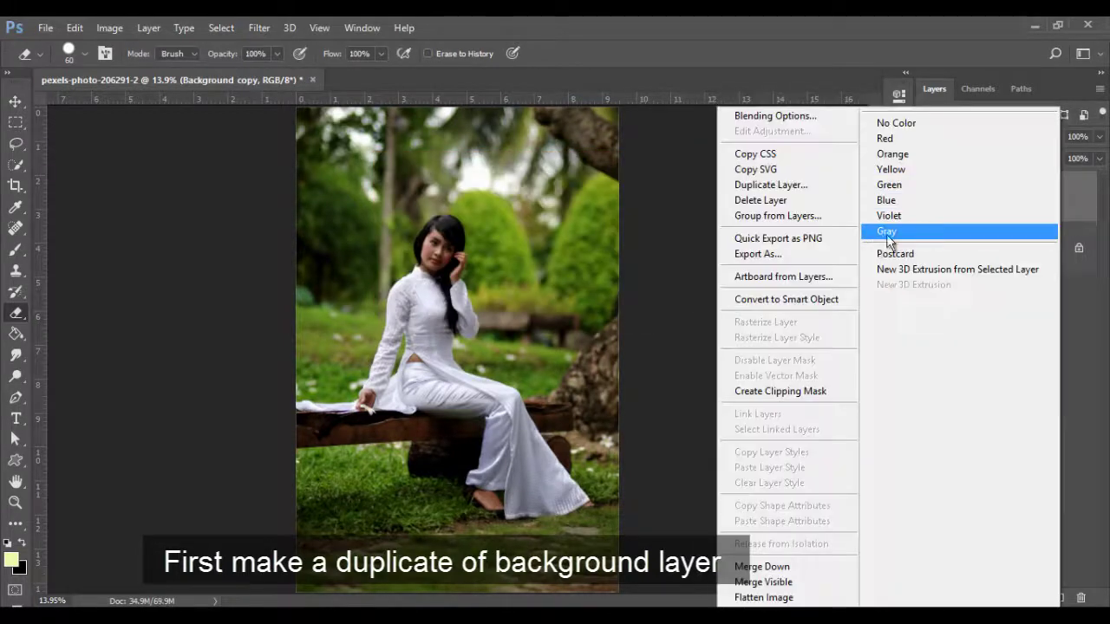
{"action": "left_click", "coordinate": [811, 192]}
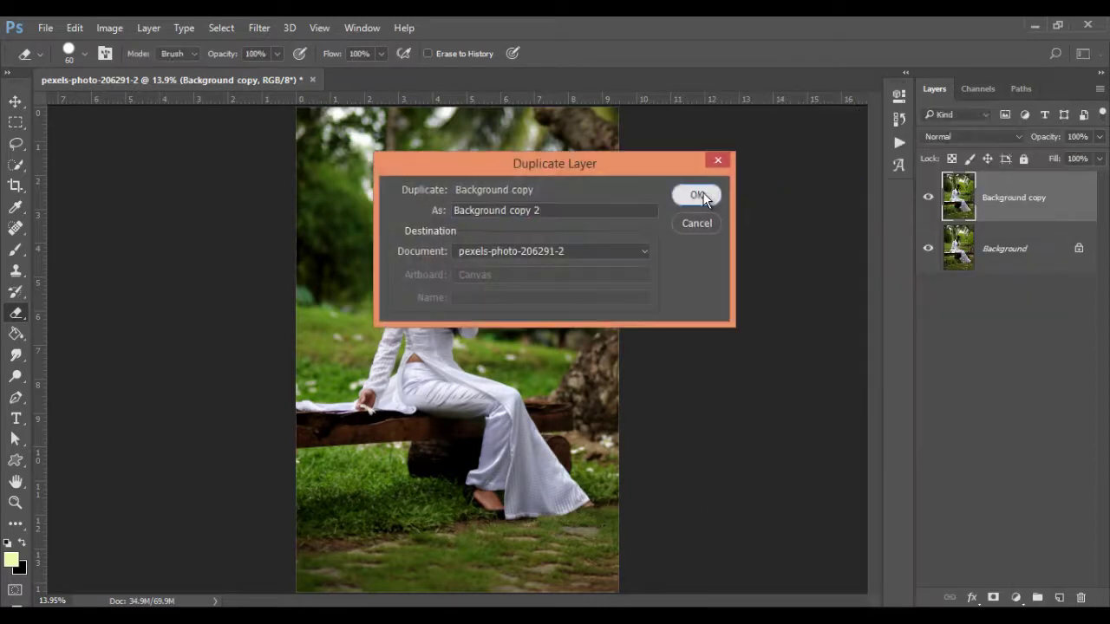
{"action": "left_click", "coordinate": [702, 196]}
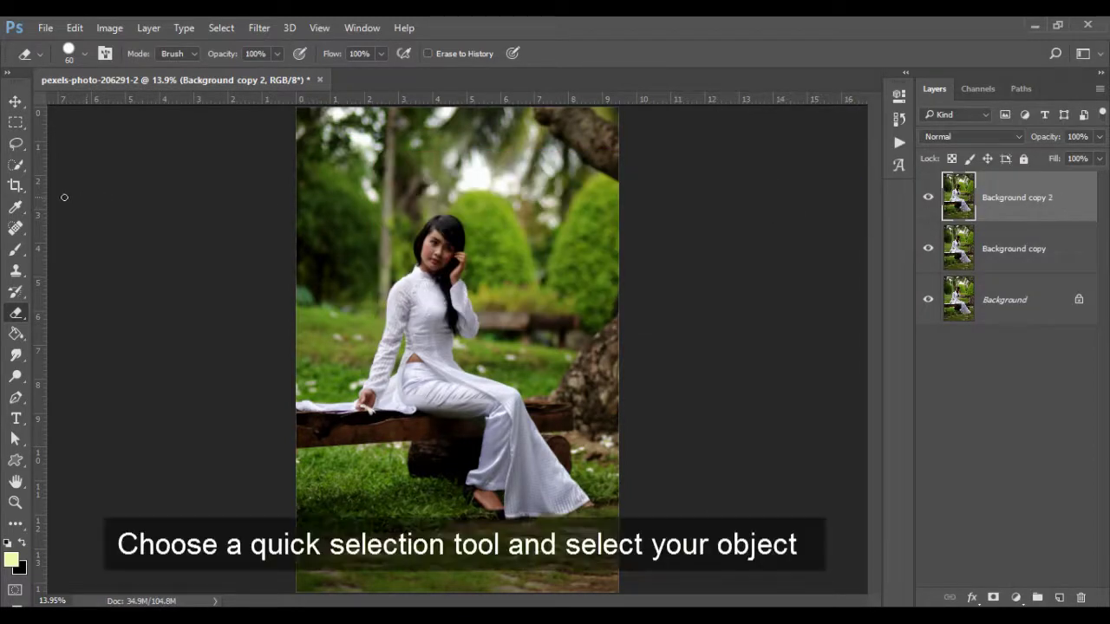
Use Quick Selection to brush over the woman's head, torso, dress hem, bench and right arm
{"action": "left_click", "coordinate": [16, 164]}
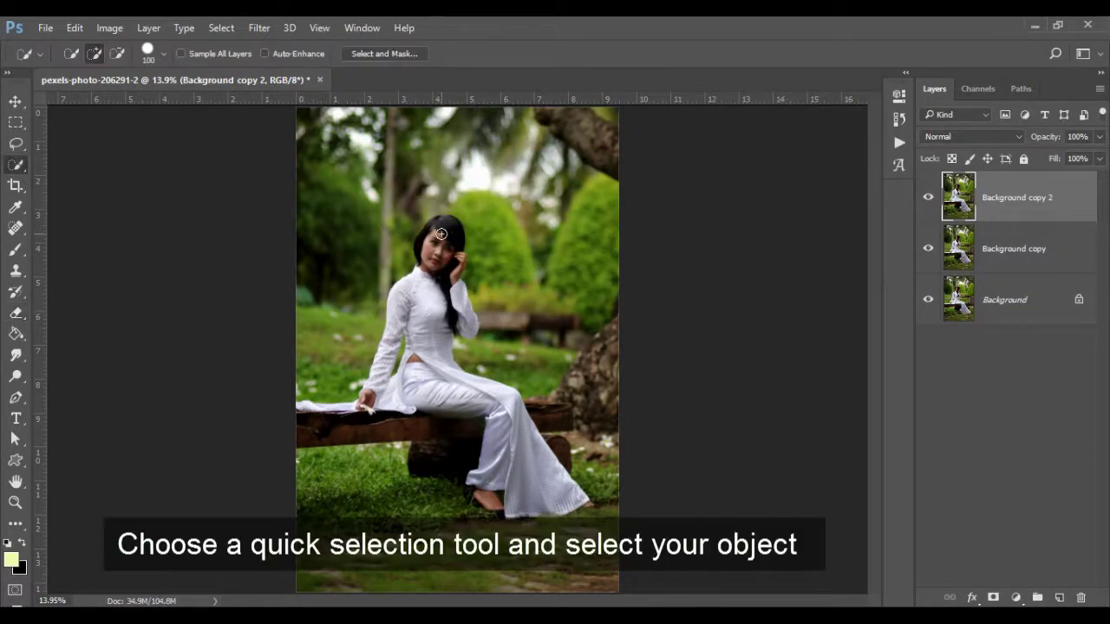
{"action": "mouse_move", "coordinate": [429, 275]}
{"action": "left_mouse_down"}
{"action": "mouse_move", "coordinate": [442, 295]}
{"action": "mouse_move", "coordinate": [413, 312]}
{"action": "mouse_move", "coordinate": [419, 364]}
{"action": "mouse_move", "coordinate": [475, 400]}
{"action": "mouse_move", "coordinate": [546, 492]}
{"action": "mouse_move", "coordinate": [534, 494]}
{"action": "mouse_move", "coordinate": [460, 415]}
{"action": "mouse_move", "coordinate": [299, 413]}
{"action": "left_mouse_up"}
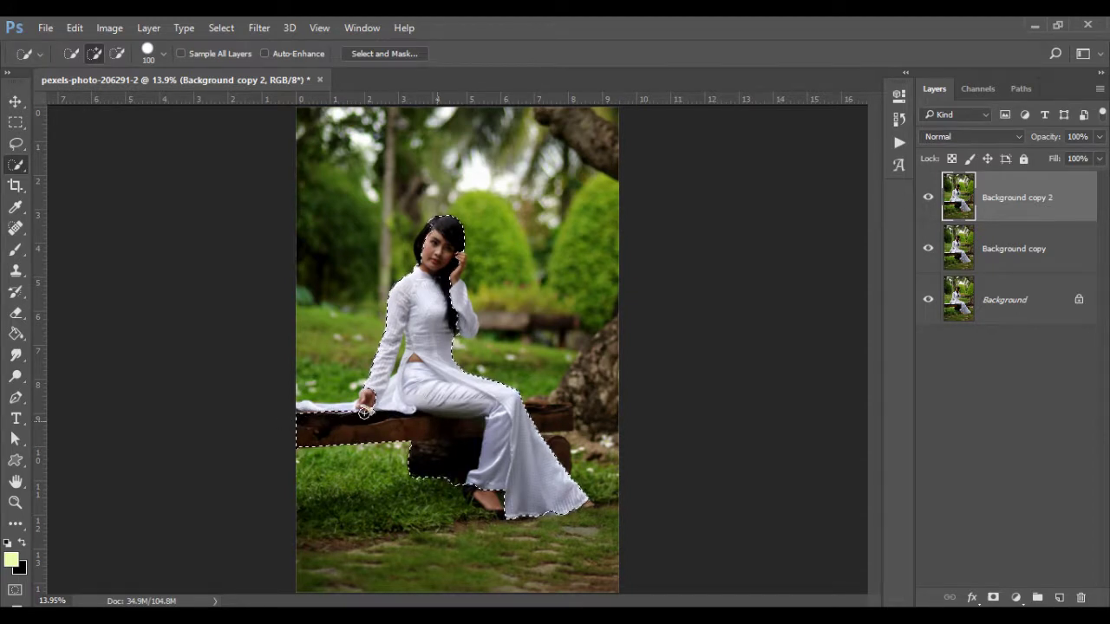
{"action": "mouse_move", "coordinate": [538, 425]}
{"action": "left_mouse_down"}
{"action": "mouse_move", "coordinate": [627, 482]}
{"action": "mouse_move", "coordinate": [619, 471]}
{"action": "left_mouse_up"}
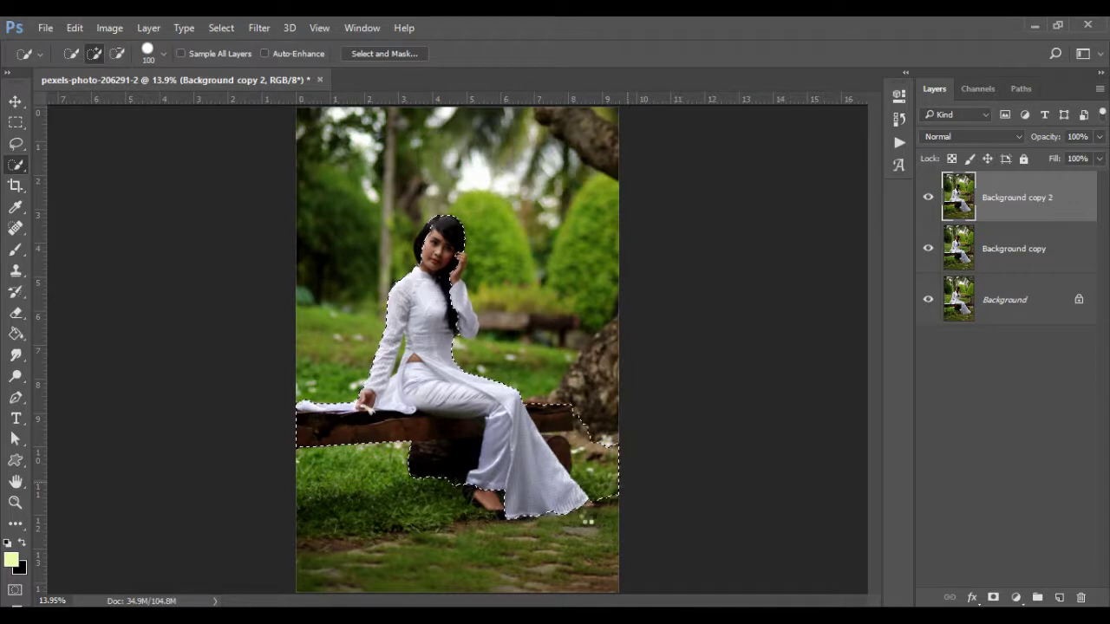
{"action": "mouse_move", "coordinate": [593, 510]}
{"action": "left_mouse_down"}
{"action": "mouse_move", "coordinate": [438, 542]}
{"action": "mouse_move", "coordinate": [441, 525]}
{"action": "mouse_move", "coordinate": [318, 508]}
{"action": "left_mouse_up"}
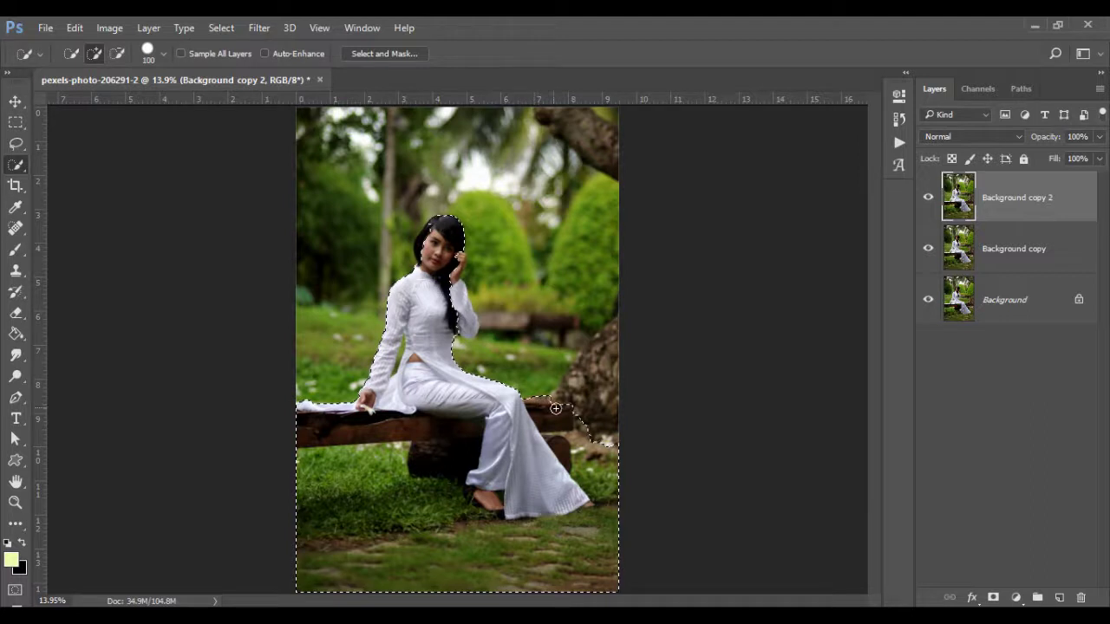
{"action": "key", "text": "alt"}
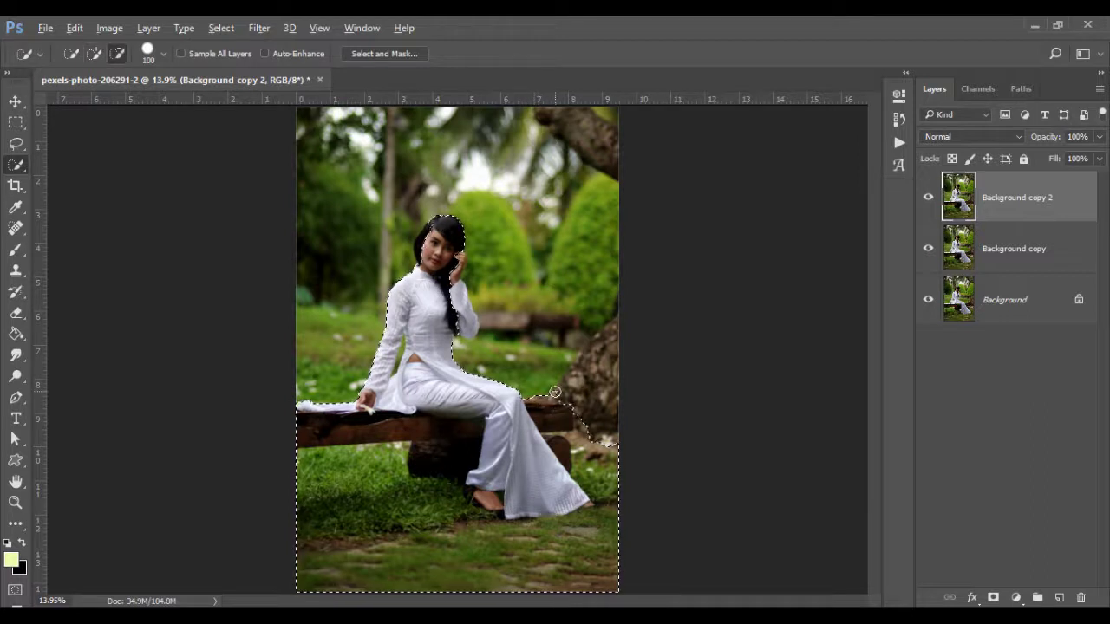
{"action": "key", "text": "alt"}
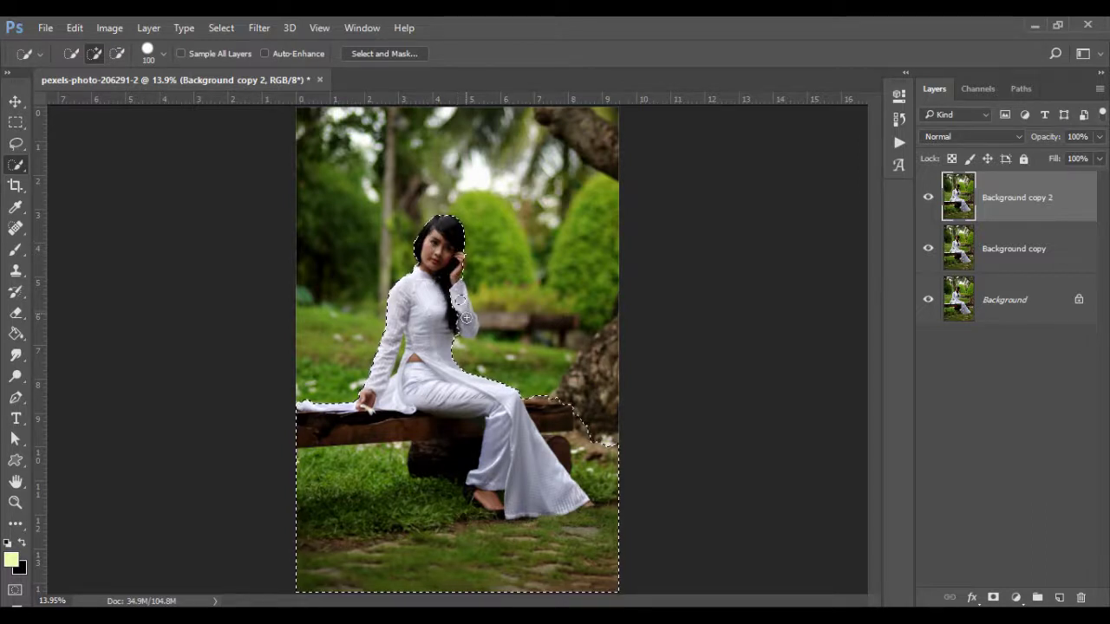
{"action": "left_click_drag", "start_coordinate": [464, 313], "coordinate": [468, 321]}
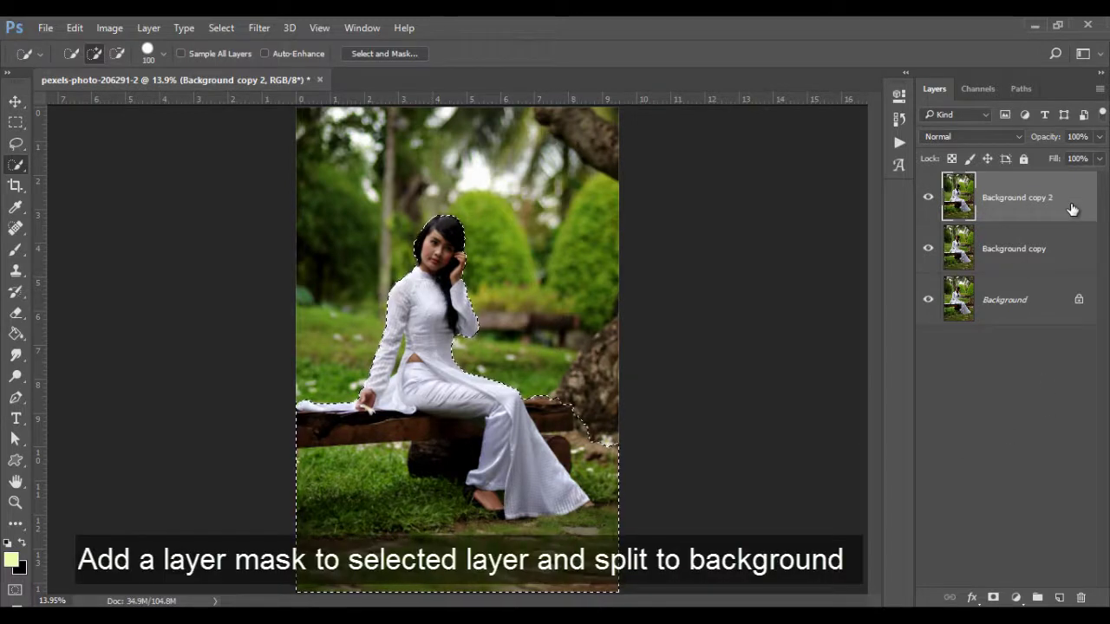
Turn the selection into a layer mask on Background copy 2 and open Select and Mask
{"action": "left_click", "coordinate": [995, 598]}
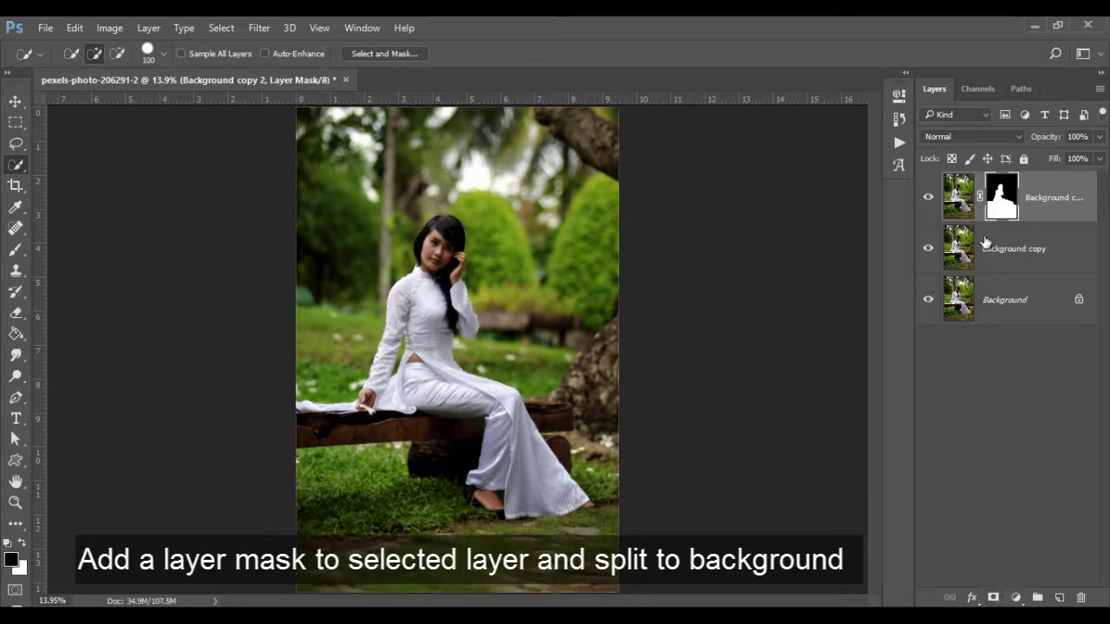
{"action": "right_click", "coordinate": [1001, 199]}
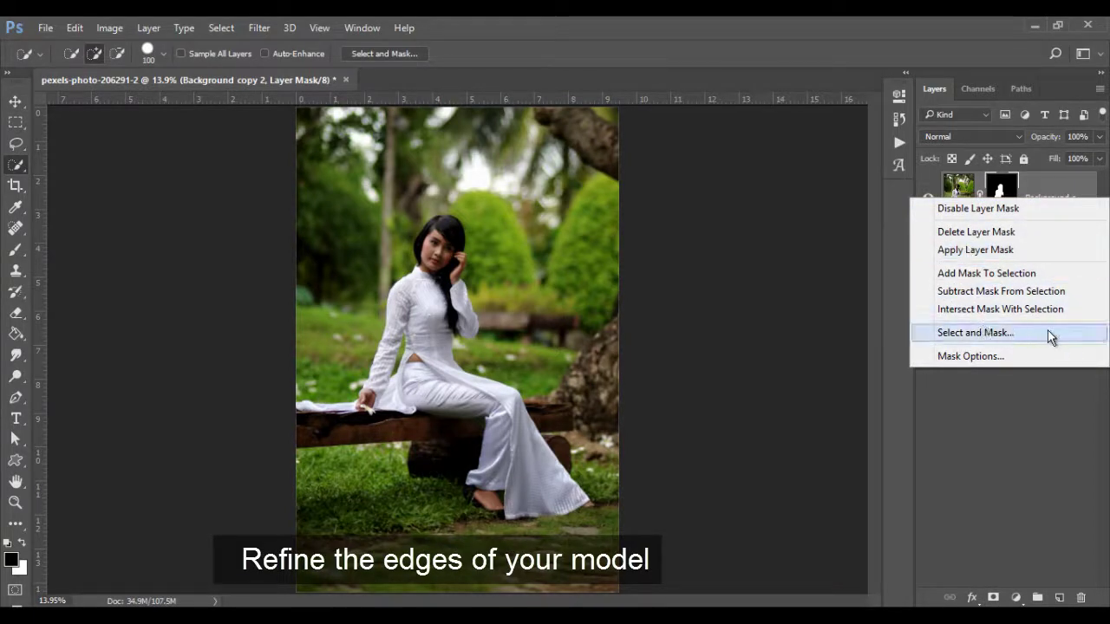
{"action": "left_click", "coordinate": [1075, 333]}
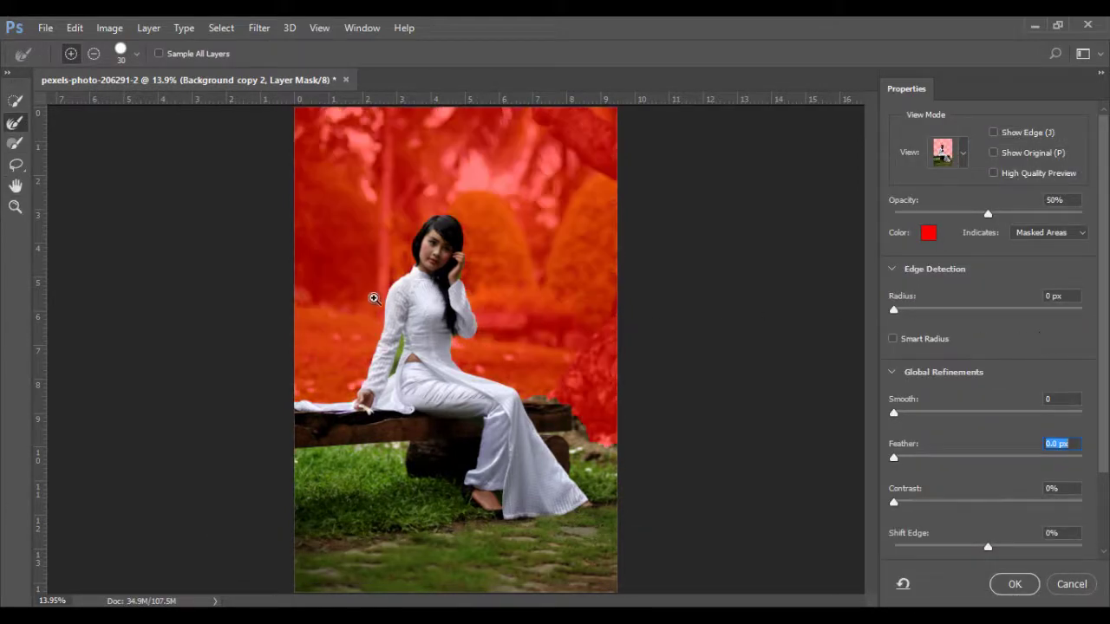
{"action": "scroll", "coordinate": [374, 298], "scroll_direction": "up", "scroll_amount": 1}
{"action": "scroll", "coordinate": [377, 290], "scroll_direction": "up", "scroll_amount": 1}
{"action": "scroll", "coordinate": [386, 282], "scroll_direction": "up", "scroll_amount": 1}
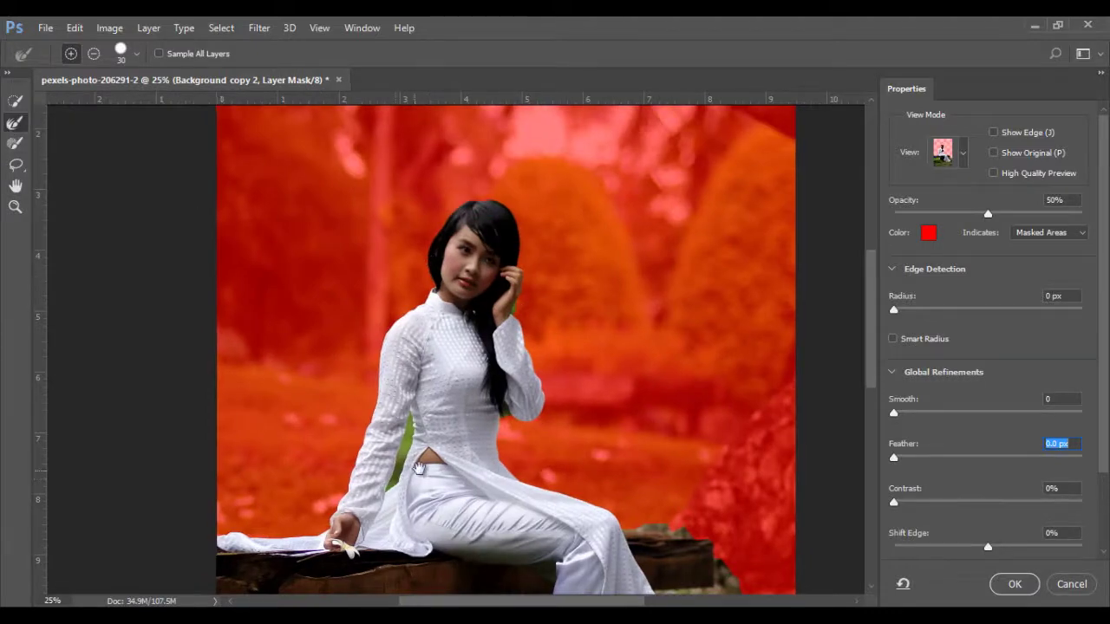
{"action": "scroll", "coordinate": [421, 402], "scroll_direction": "up", "scroll_amount": 1}
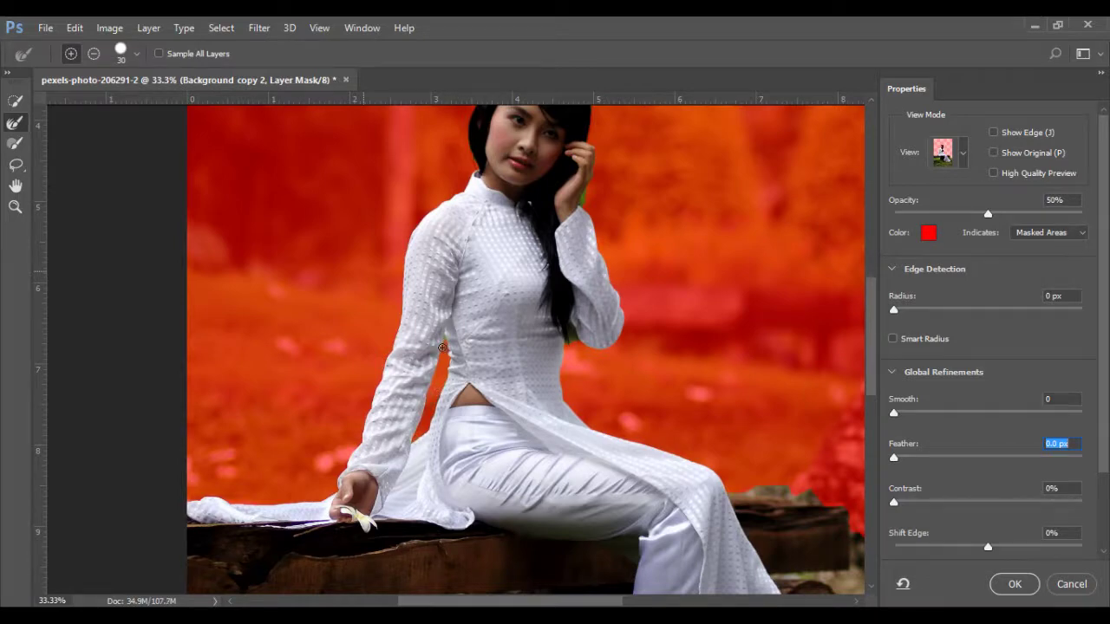
Review the mask edges around the woman and bench, then apply a 0.2 px feather
{"action": "left_click_drag", "start_coordinate": [572, 208], "coordinate": [519, 338]}
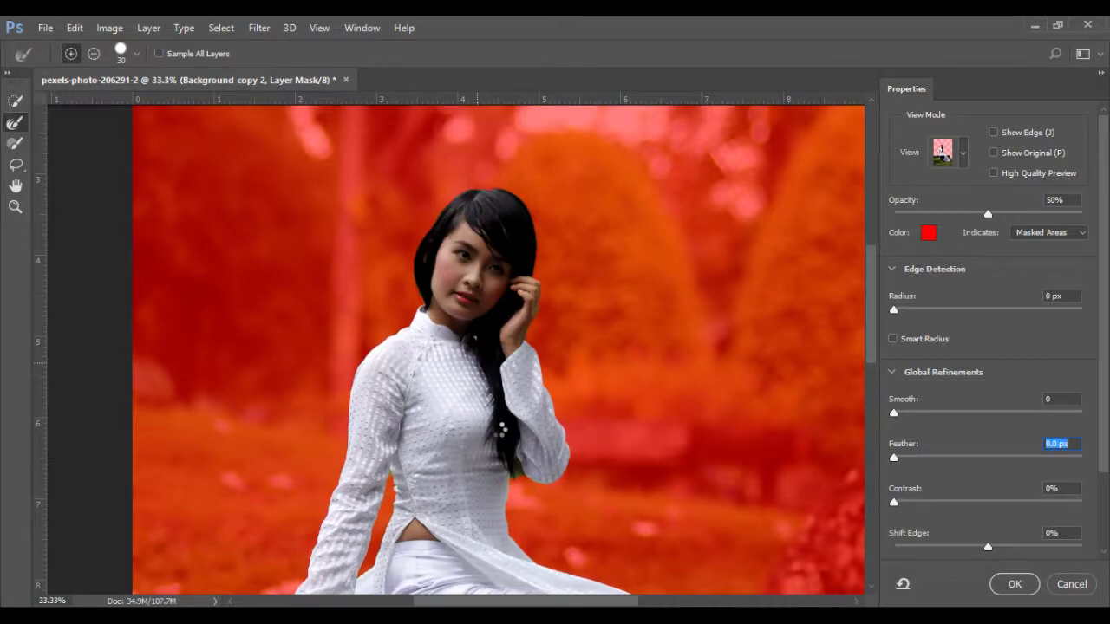
{"action": "left_click_drag", "start_coordinate": [610, 536], "coordinate": [488, 436]}
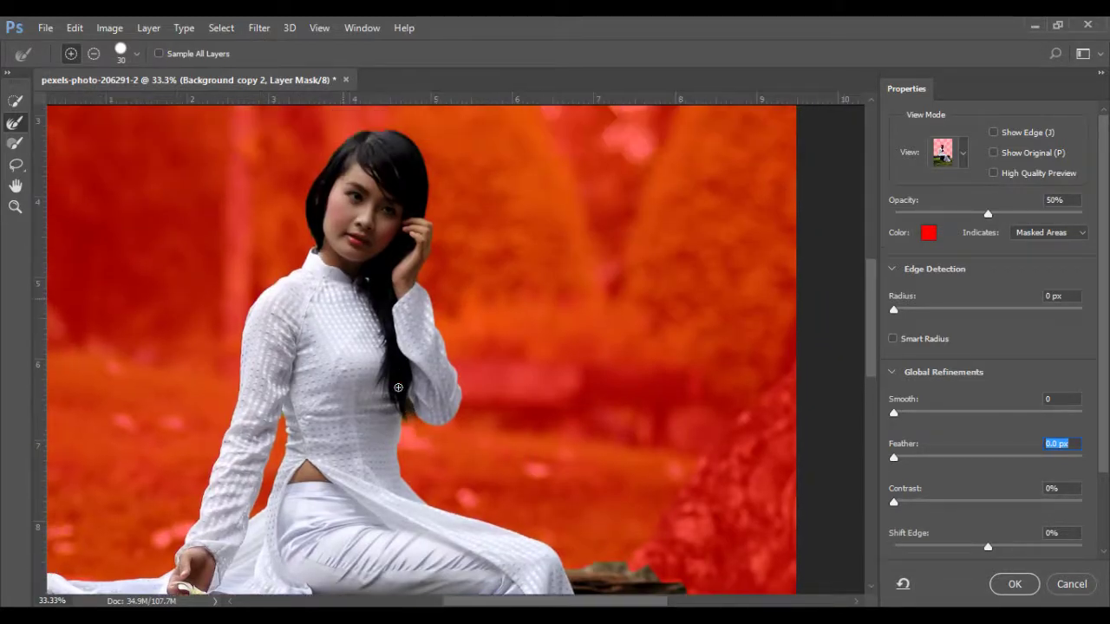
{"action": "left_click_drag", "start_coordinate": [353, 232], "coordinate": [348, 351]}
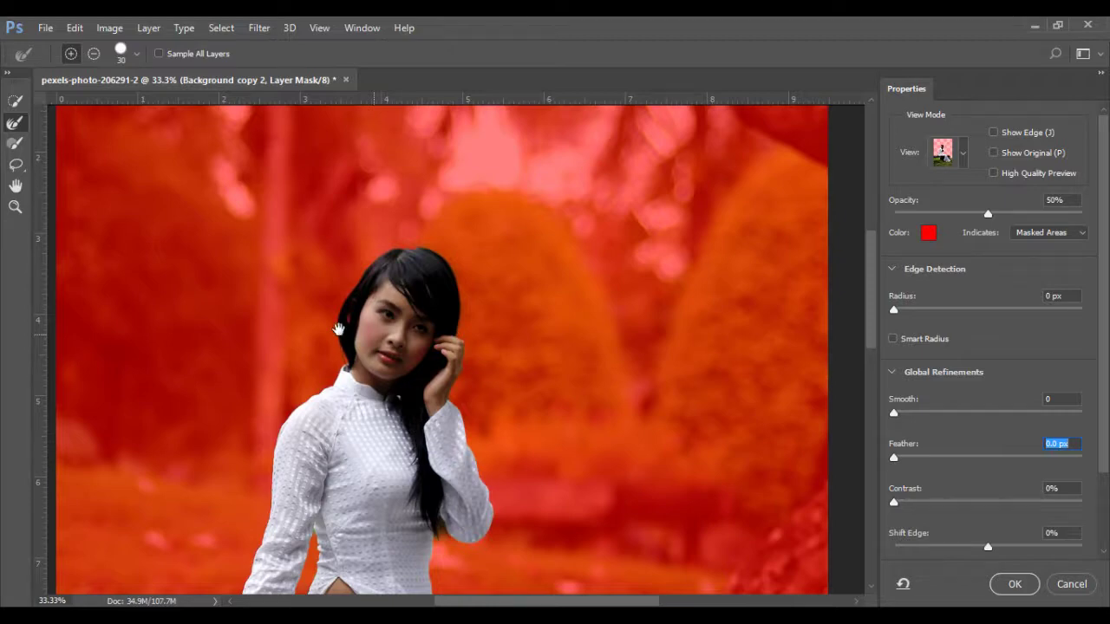
{"action": "scroll", "coordinate": [338, 329], "scroll_direction": "down", "scroll_amount": 2}
{"action": "scroll", "coordinate": [339, 329], "scroll_direction": "down", "scroll_amount": 2}
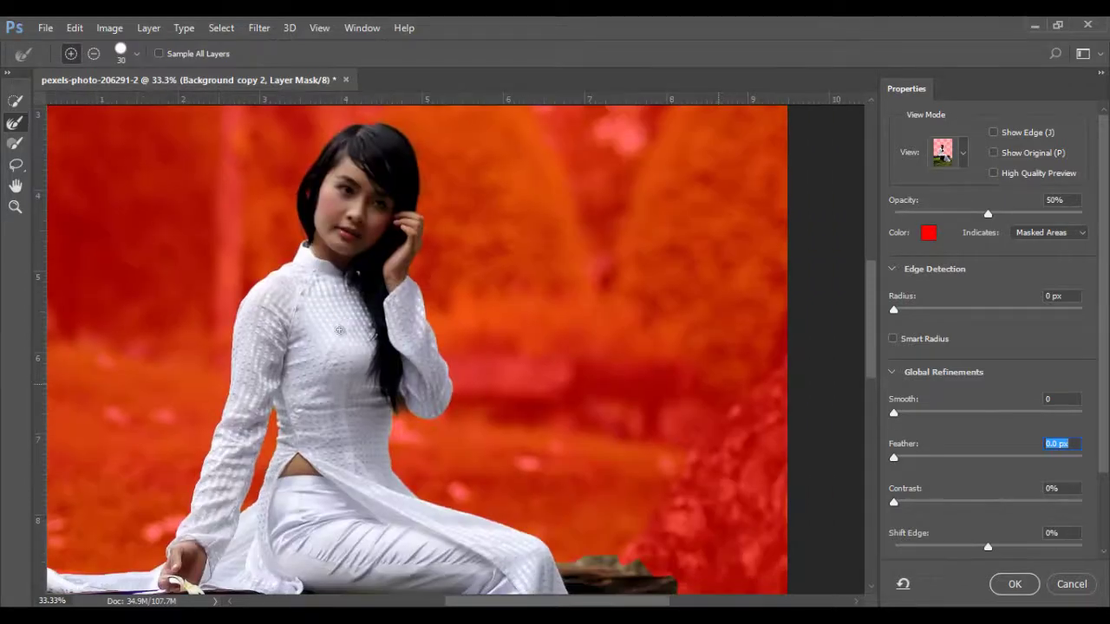
{"action": "key", "text": "ctrl+0"}
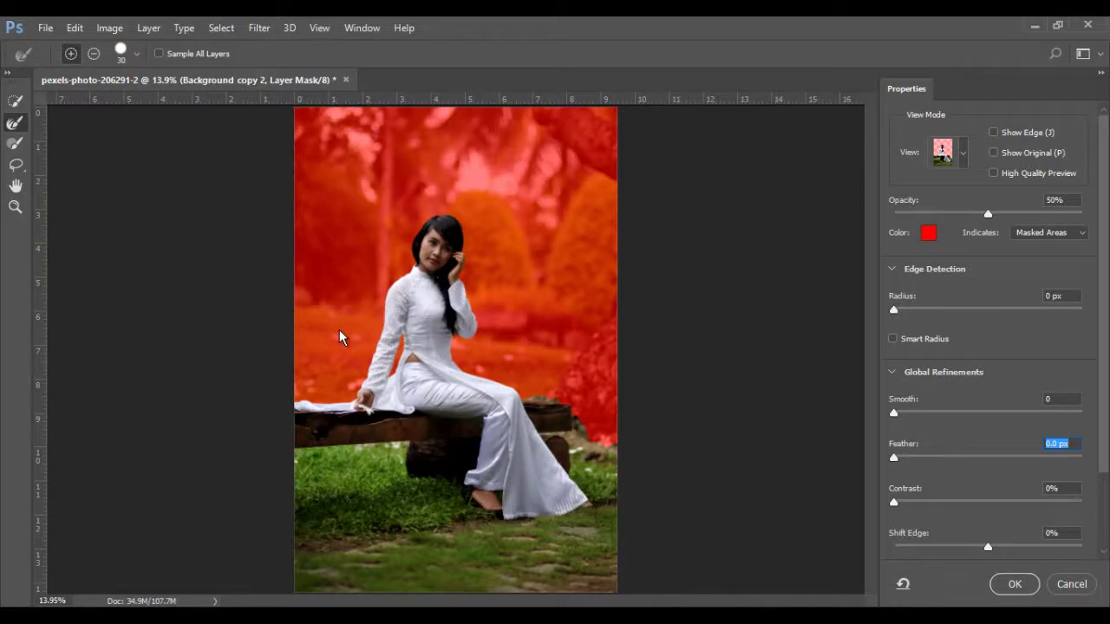
{"action": "key", "text": "Up"}
{"action": "key", "text": "Up"}
{"action": "key", "text": "Return"}
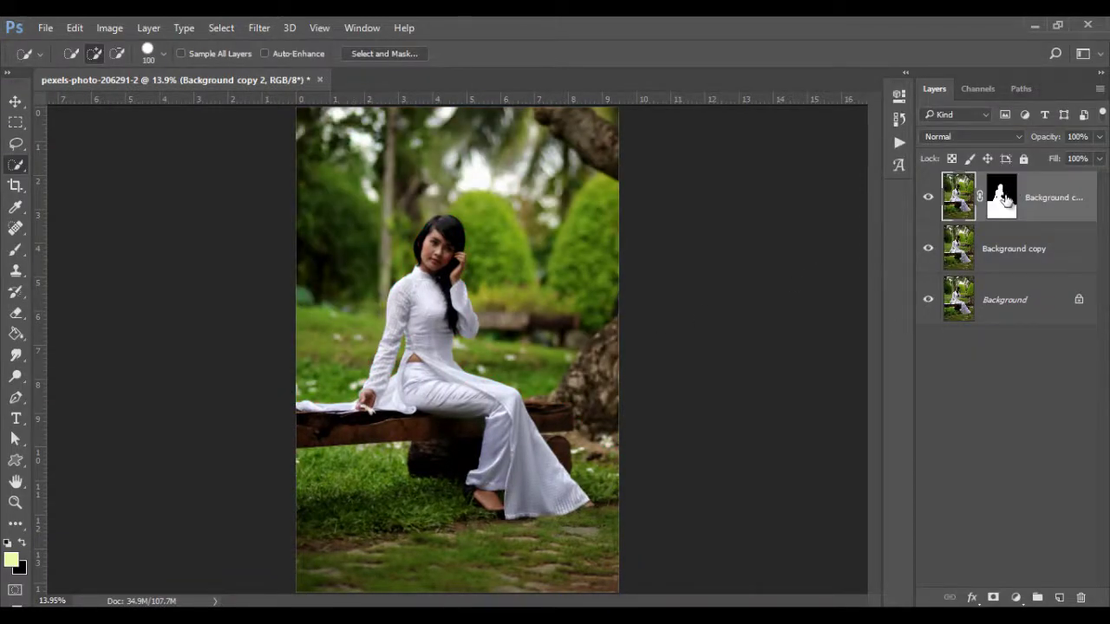
Load the woman's mask as a selection on Background copy and expand it by 20 pixels
{"action": "left_click", "coordinate": [1003, 200], "text": "ctrl"}
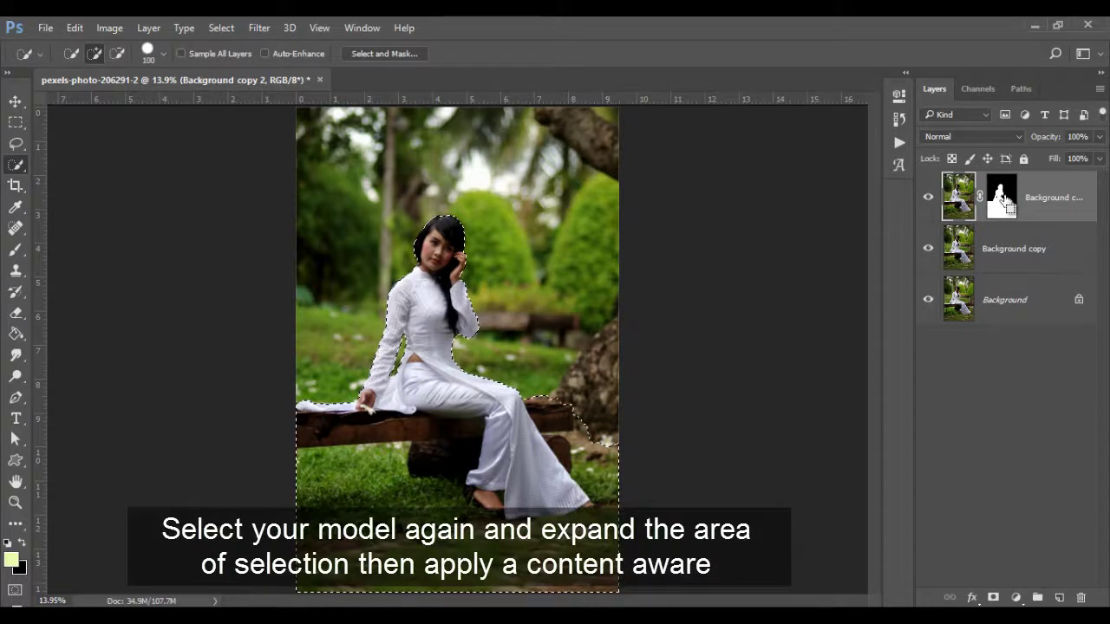
{"action": "left_click", "coordinate": [928, 197]}
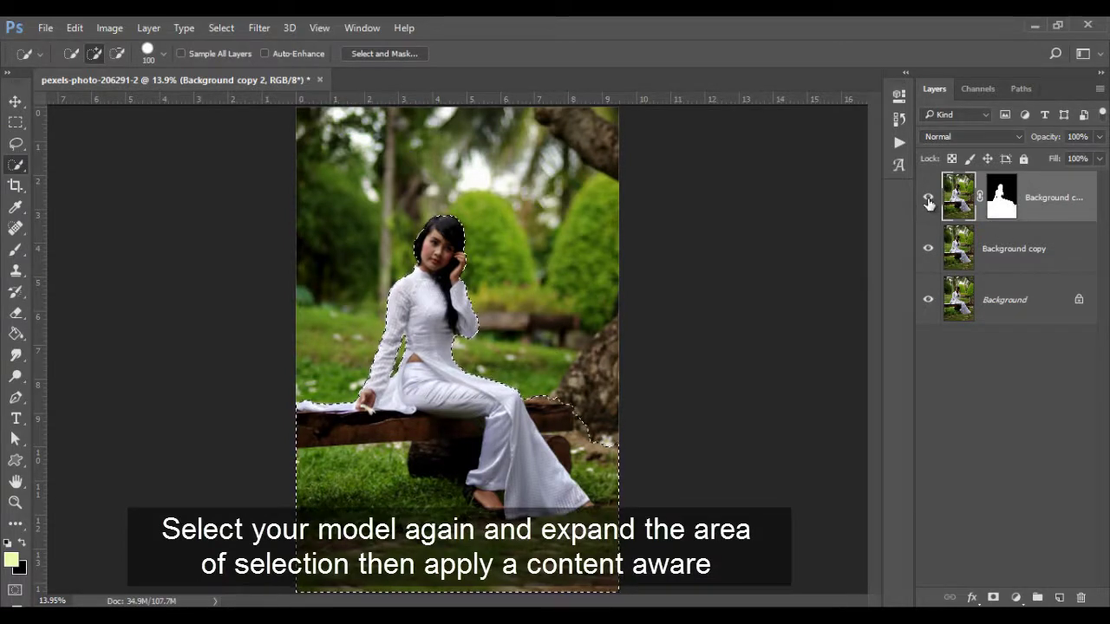
{"action": "left_click", "coordinate": [1014, 249]}
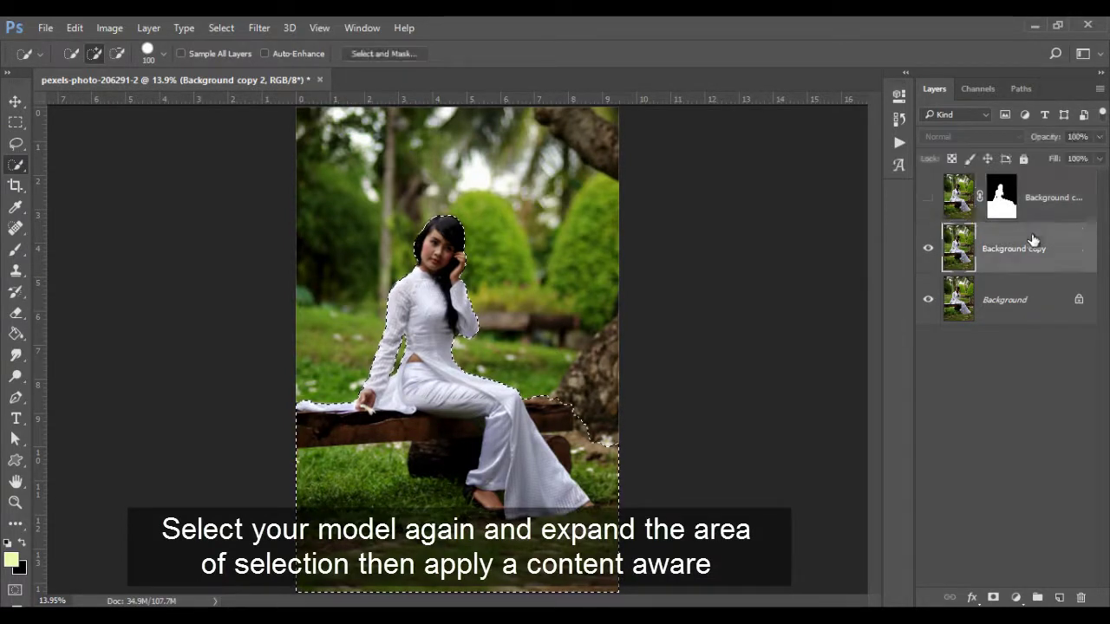
{"action": "left_click", "coordinate": [212, 28]}
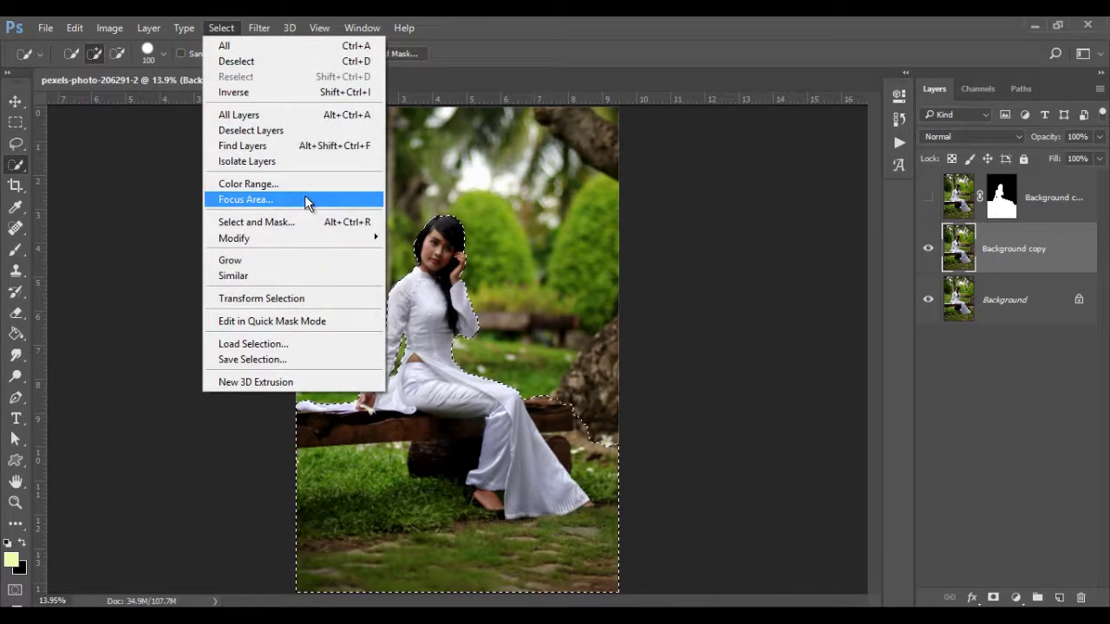
{"action": "mouse_move", "coordinate": [260, 237]}
{"action": "left_click", "coordinate": [468, 268]}
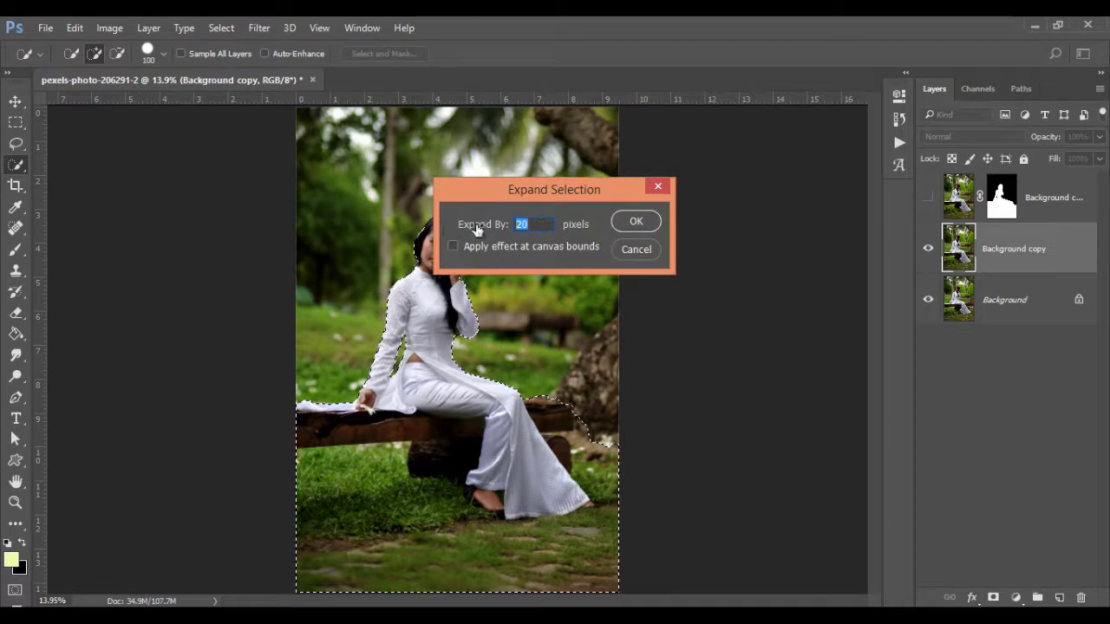
{"action": "left_click", "coordinate": [634, 221]}
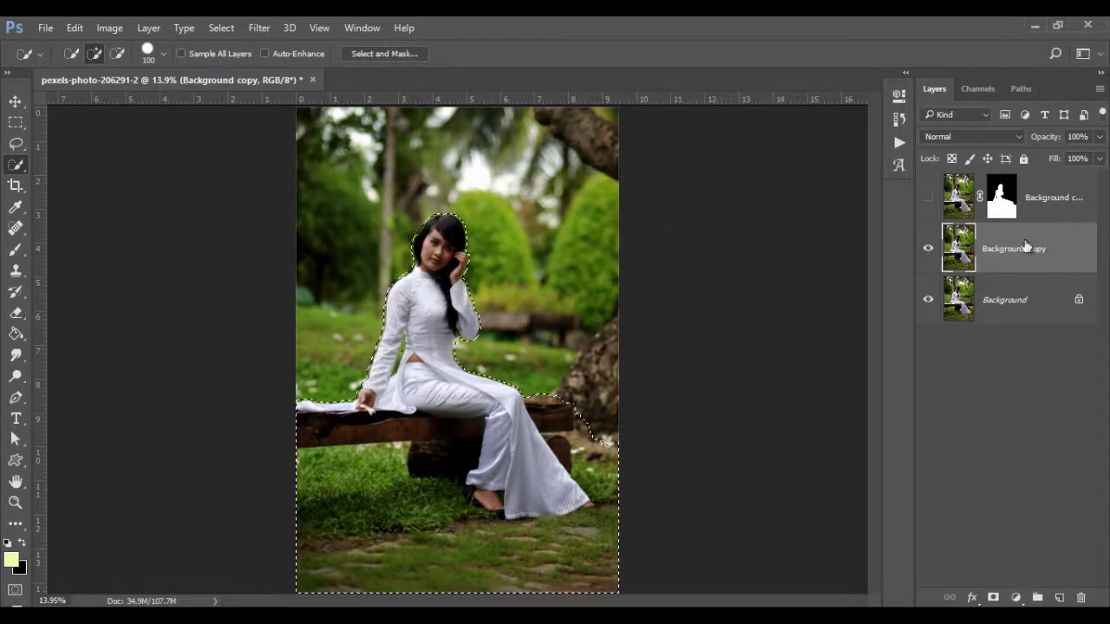
Fill the selection with surrounding garden, deselect, and show the masked woman layer again
{"action": "left_click", "coordinate": [73, 30]}
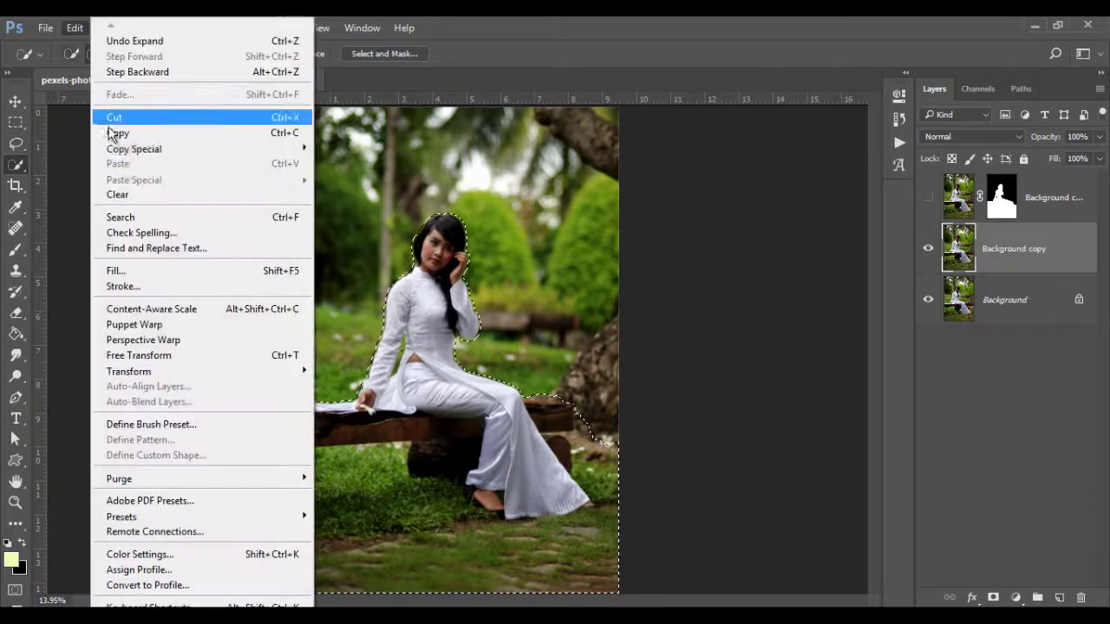
{"action": "left_click", "coordinate": [270, 276]}
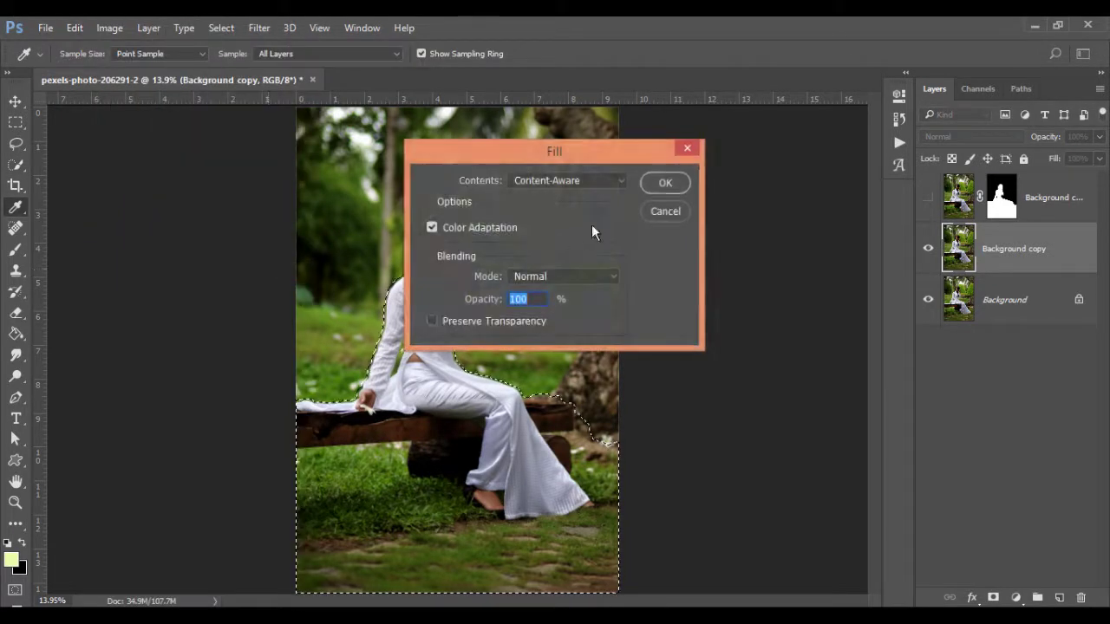
{"action": "left_click", "coordinate": [657, 188]}
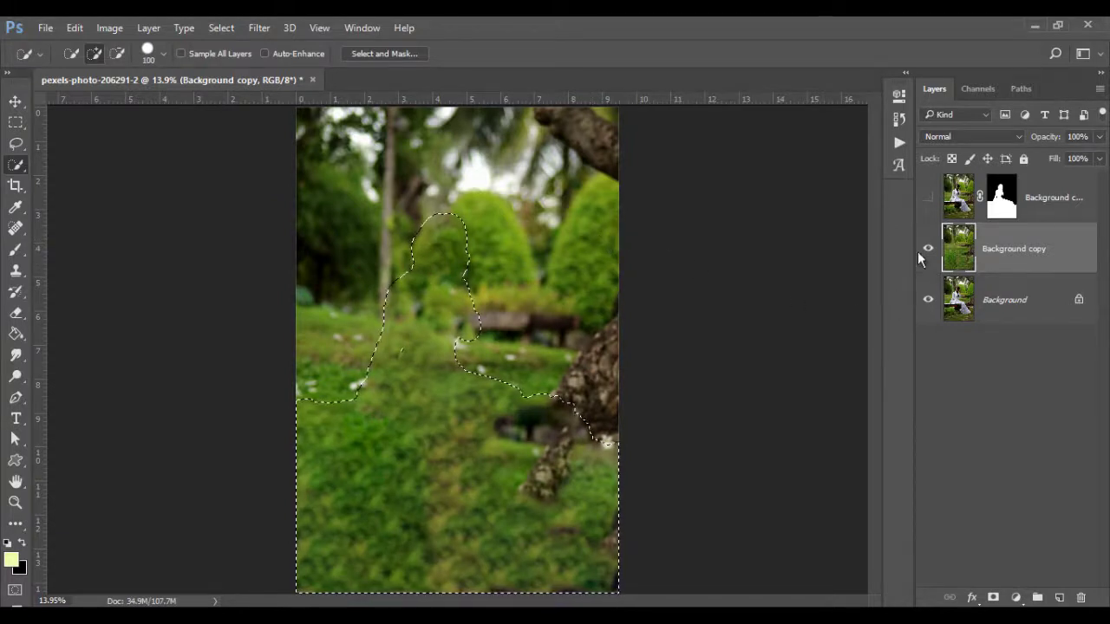
{"action": "key", "text": "ctrl+d"}
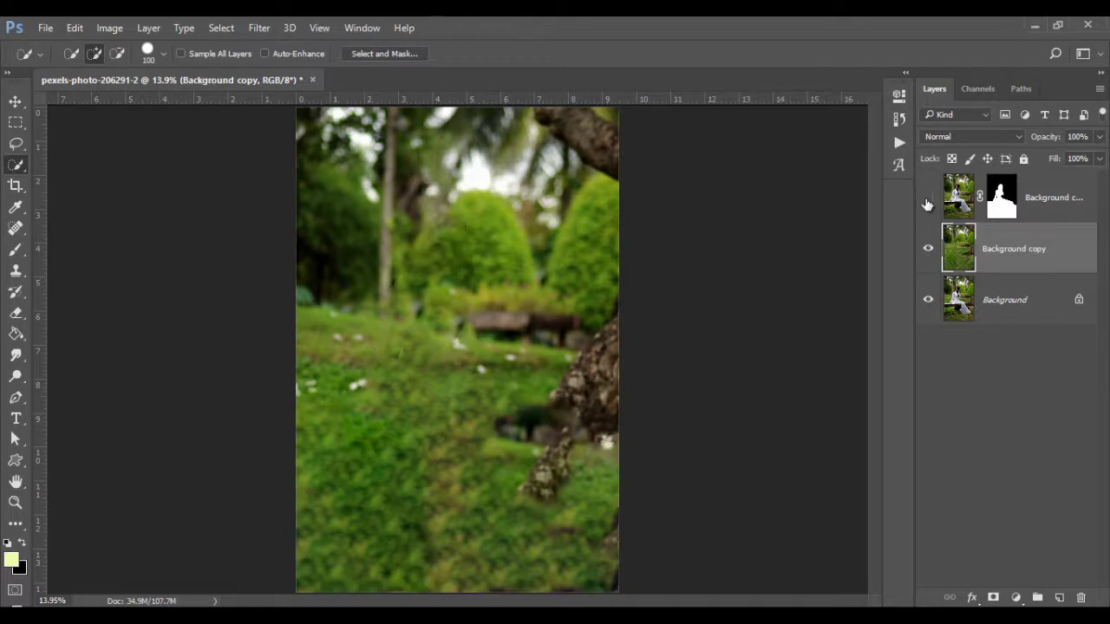
{"action": "left_click", "coordinate": [927, 199]}
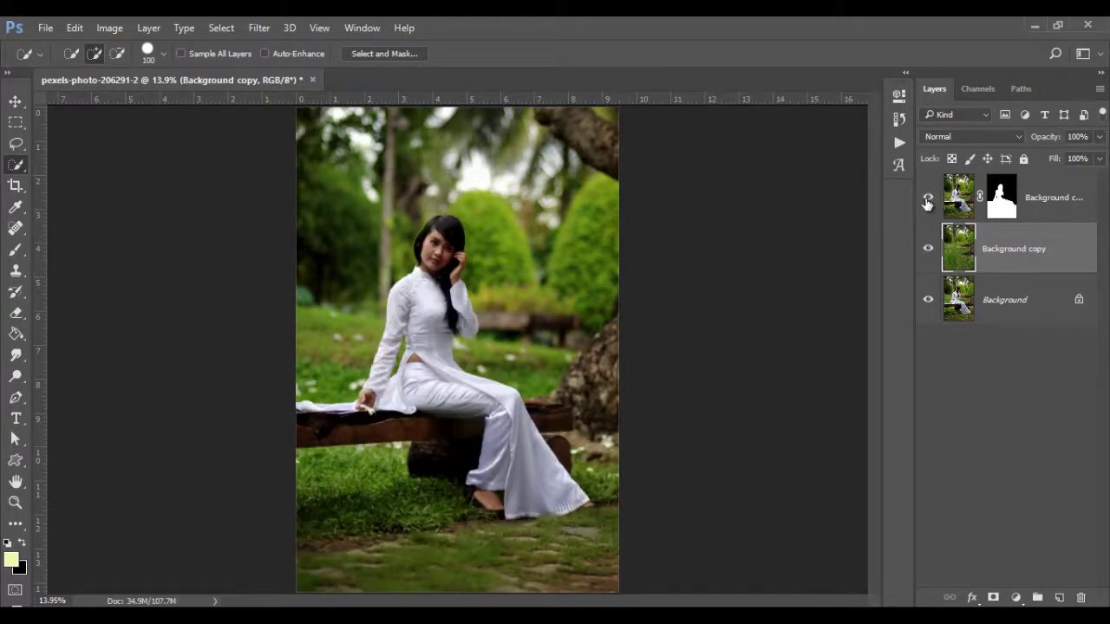
Apply a Gaussian Blur of radius 72.6 pixels to the garden on Background copy
{"action": "left_click", "coordinate": [927, 199]}
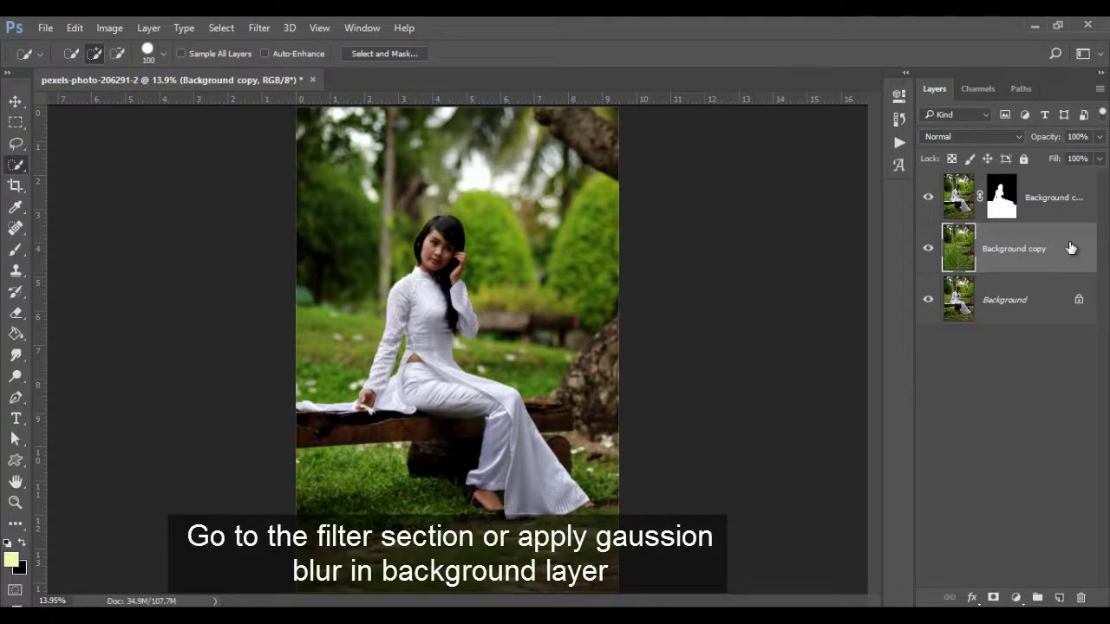
{"action": "left_click", "coordinate": [262, 30]}
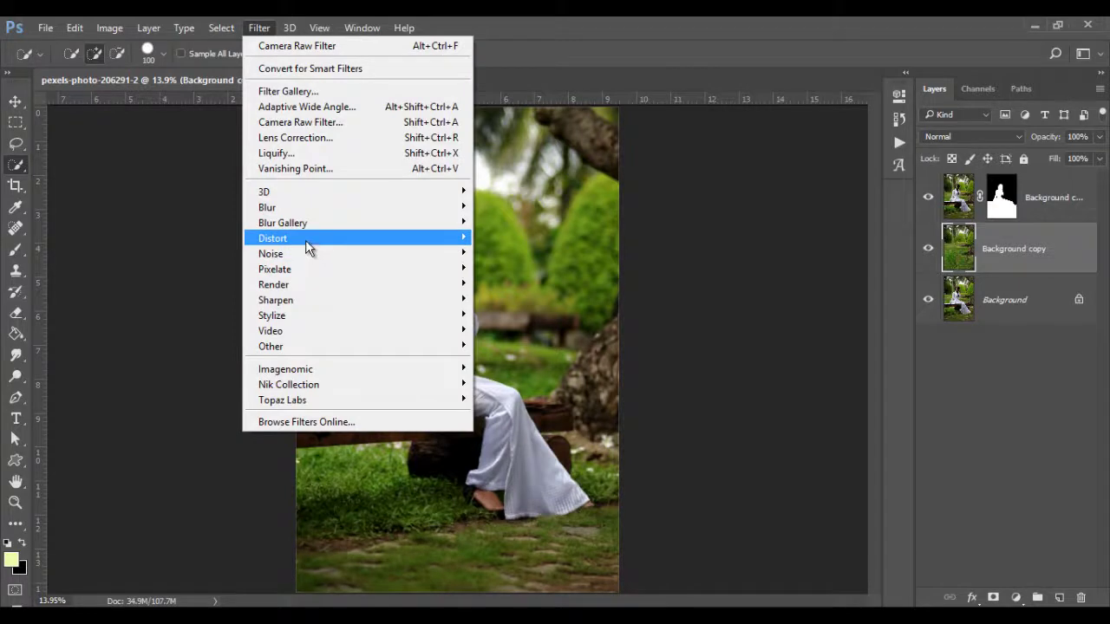
{"action": "mouse_move", "coordinate": [267, 207]}
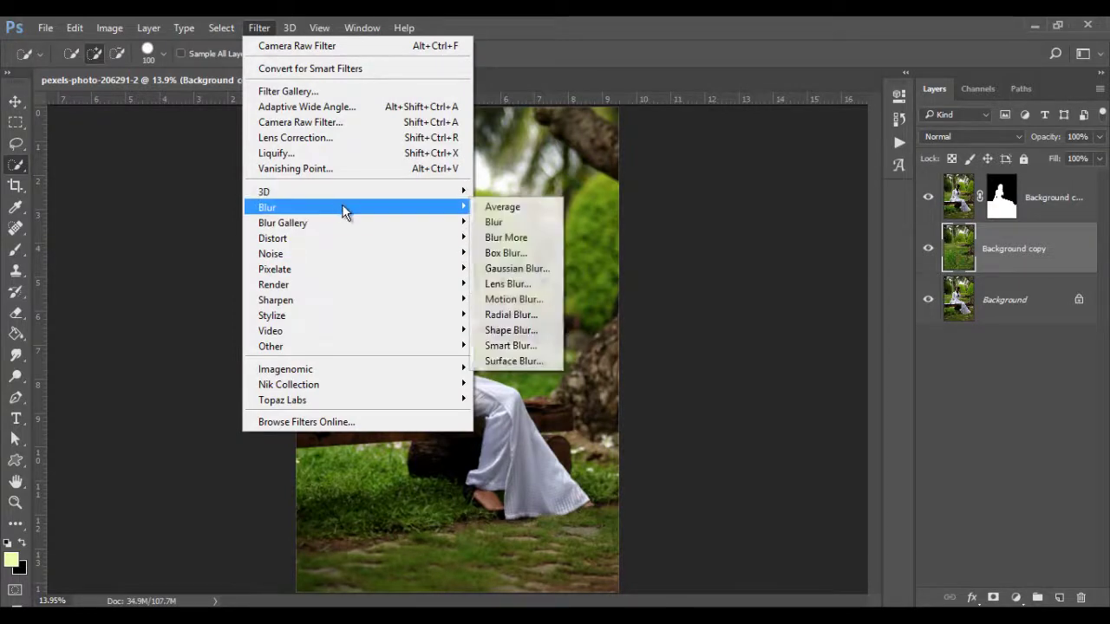
{"action": "left_click", "coordinate": [531, 270]}
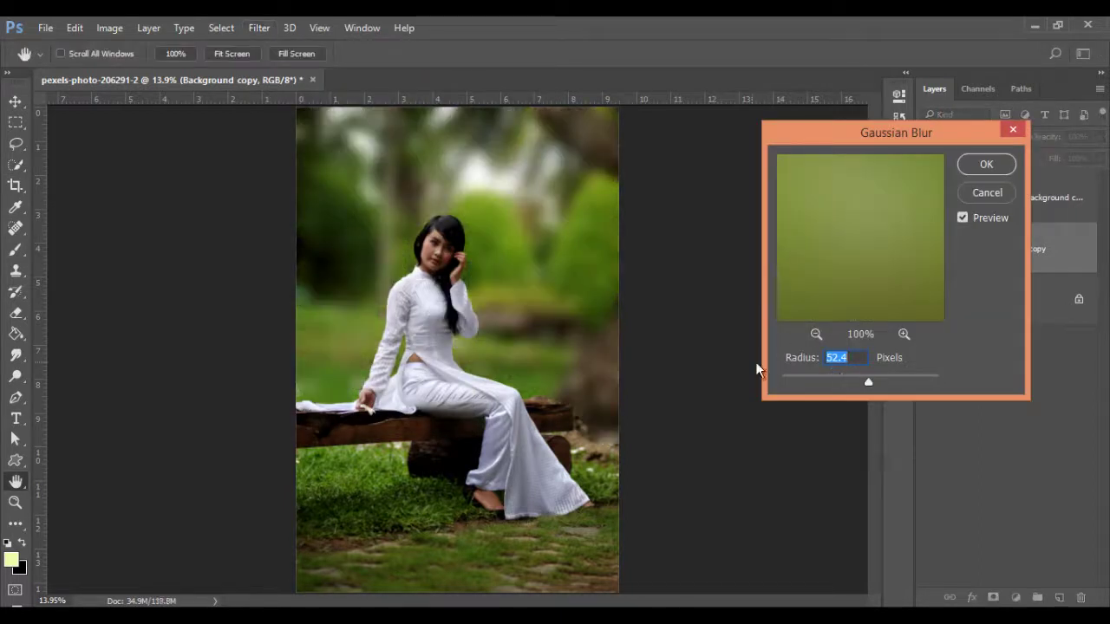
{"action": "left_click_drag", "start_coordinate": [870, 381], "coordinate": [881, 380]}
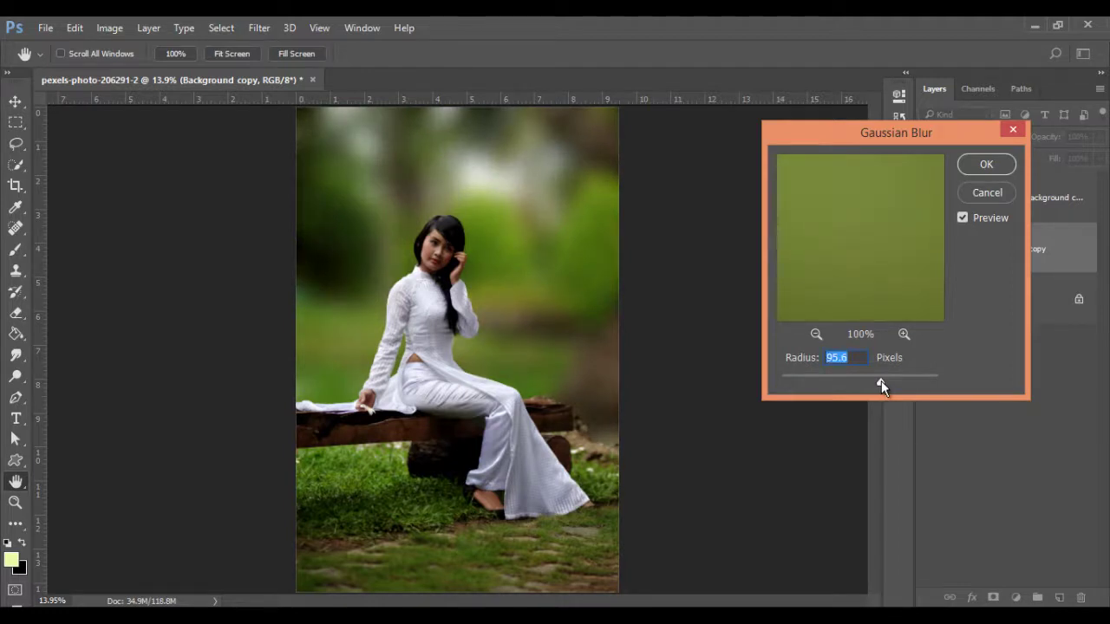
{"action": "left_click_drag", "start_coordinate": [881, 380], "coordinate": [873, 380]}
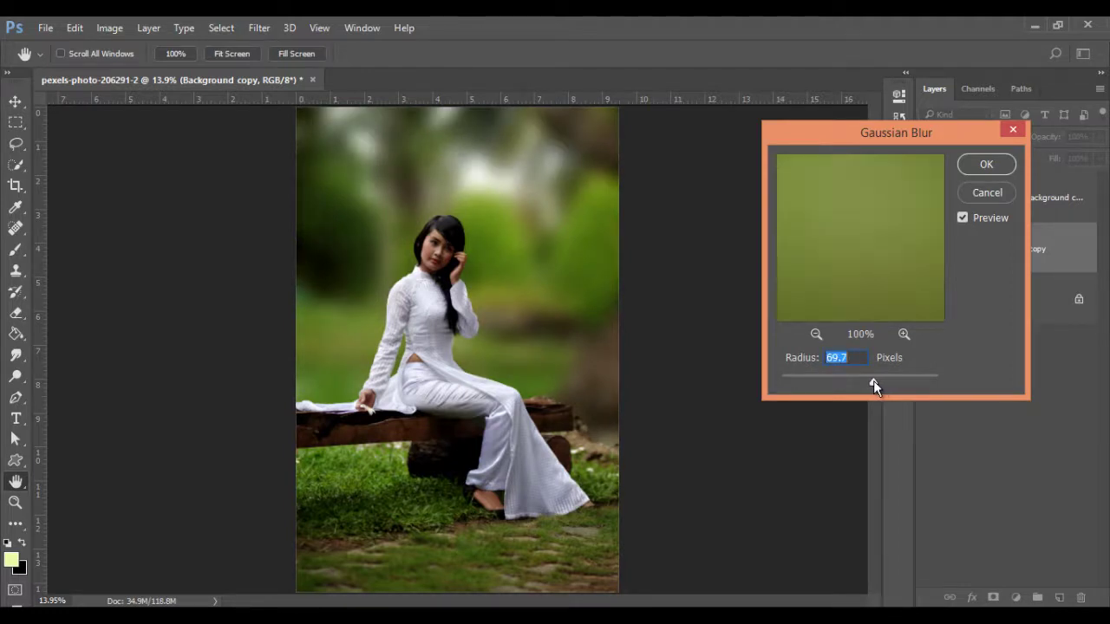
{"action": "left_click", "coordinate": [983, 168]}
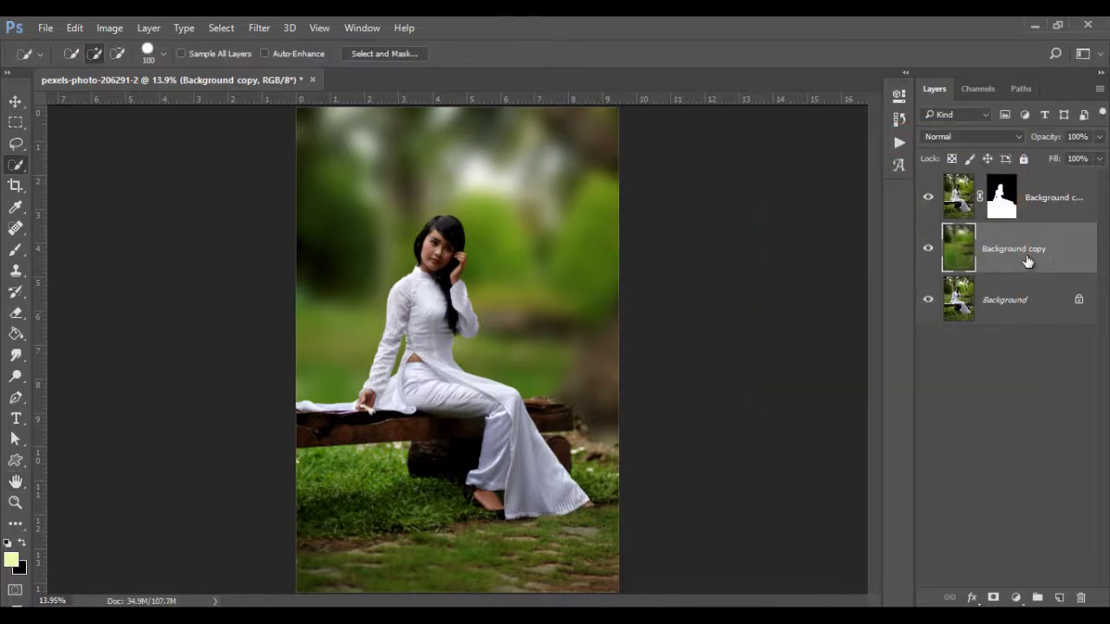
Paint black on Background copy 2's mask to hide the sharp trunk at the right edge
{"action": "key", "text": "b"}
{"action": "key", "text": "d"}
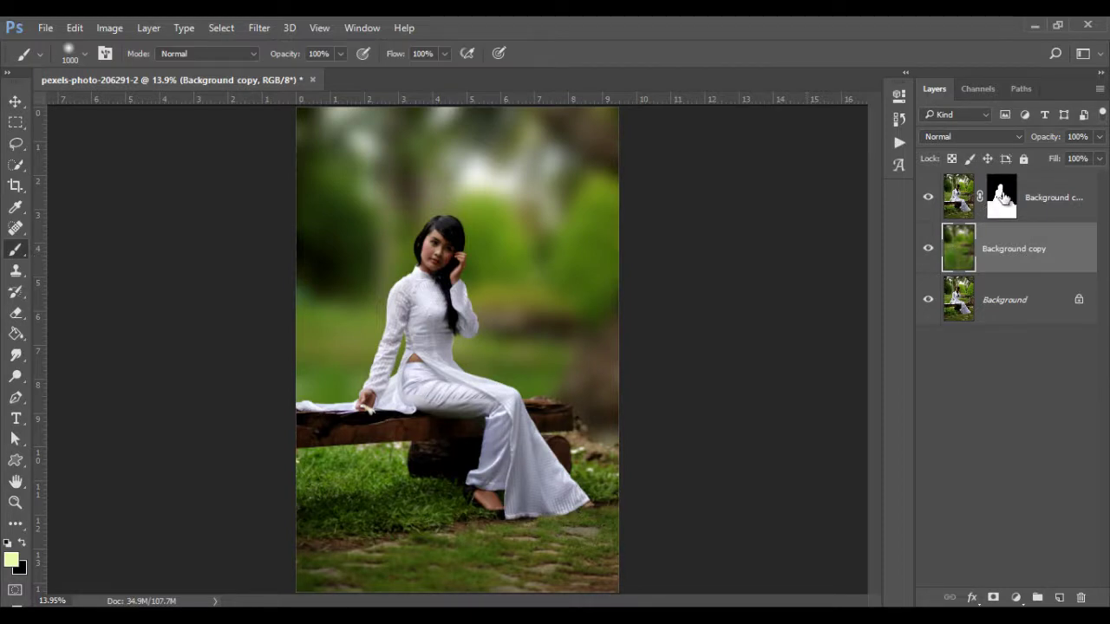
{"action": "left_click", "coordinate": [1002, 201]}
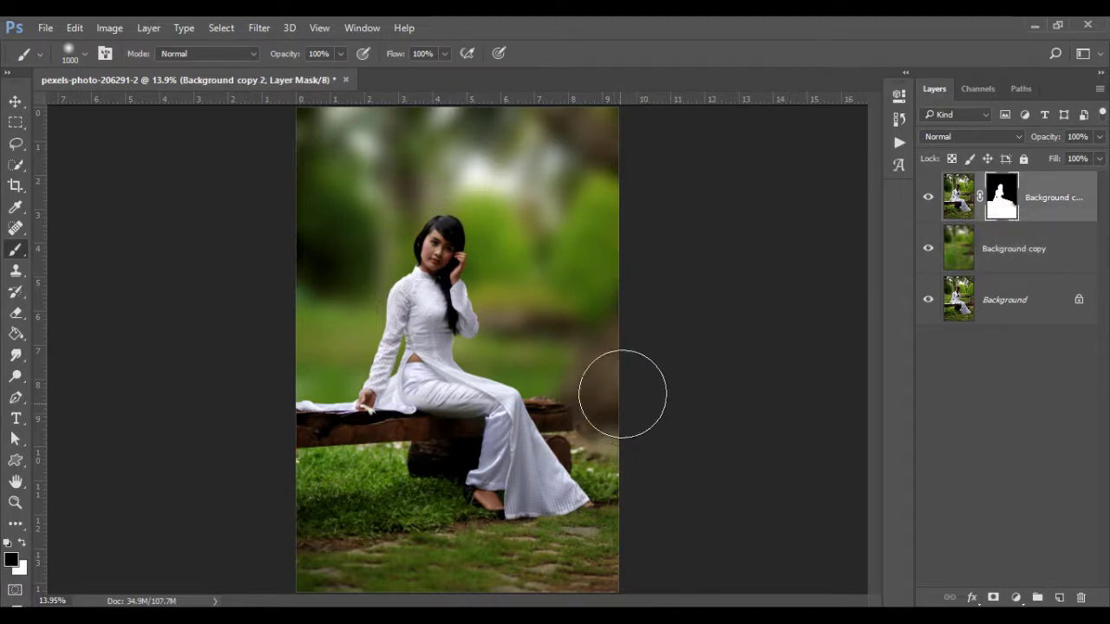
{"action": "left_click_drag", "start_coordinate": [633, 421], "coordinate": [601, 408]}
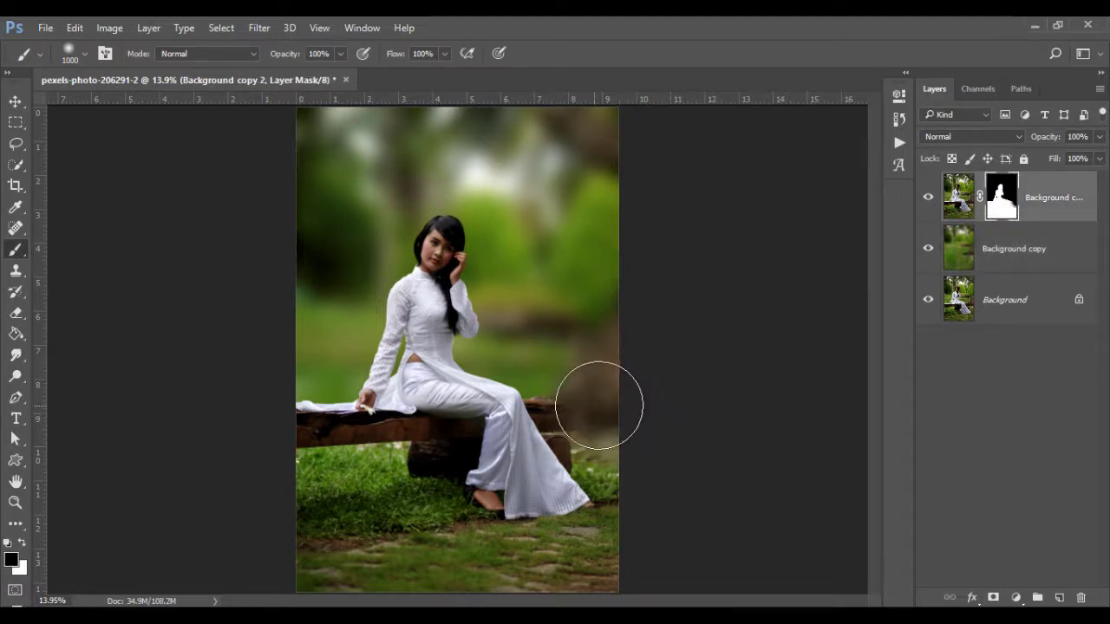
{"action": "left_click_drag", "start_coordinate": [644, 352], "coordinate": [558, 354]}
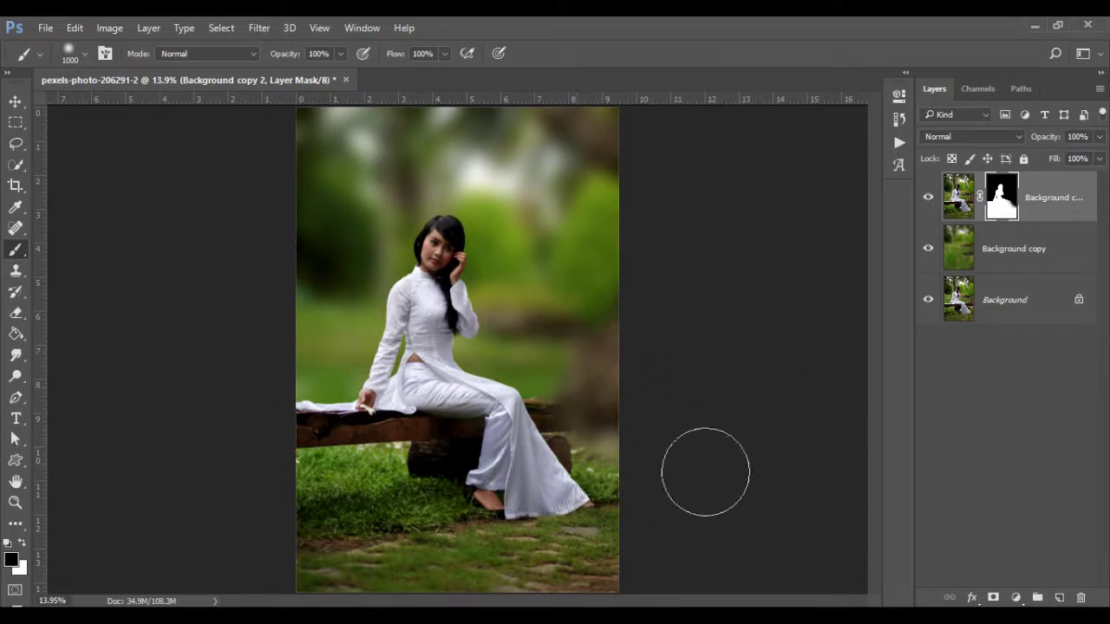
{"action": "left_click", "coordinate": [928, 300]}
{"action": "key", "text": "ctrl+2"}
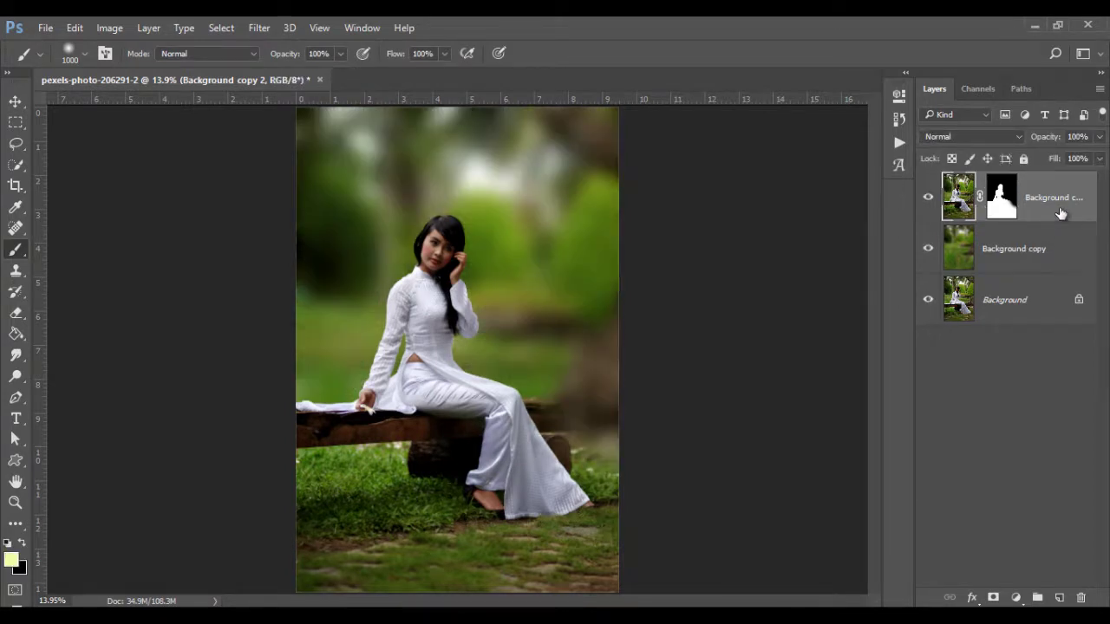
Add a Gradient Map above Background copy with a pale yellow-to-white gradient
{"action": "left_click", "coordinate": [1065, 255]}
{"action": "left_click", "coordinate": [1017, 599]}
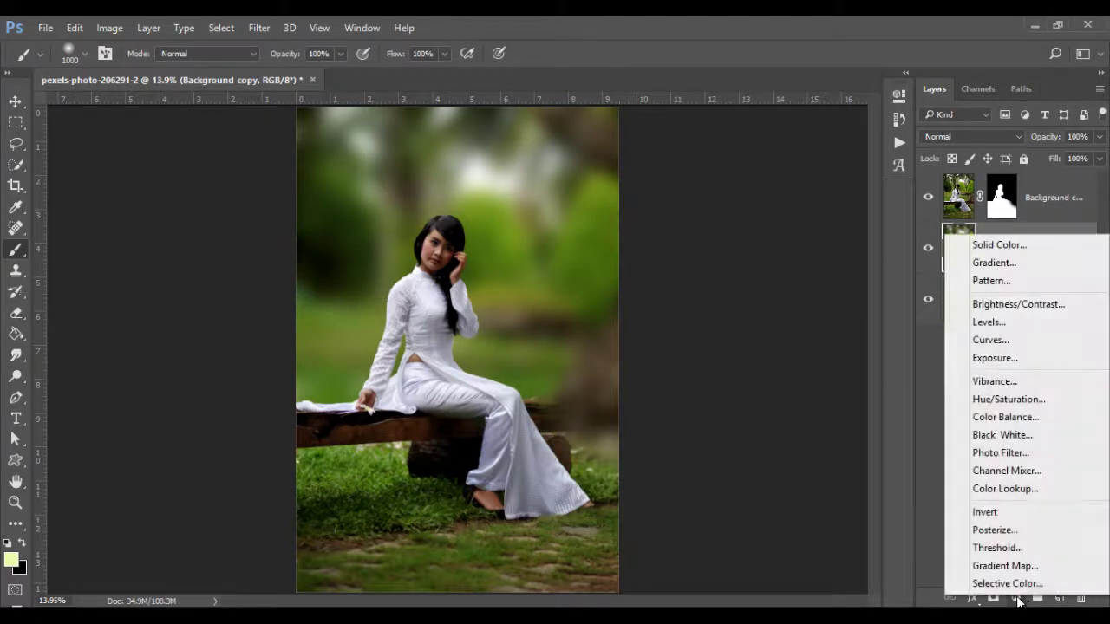
{"action": "left_click", "coordinate": [1022, 568]}
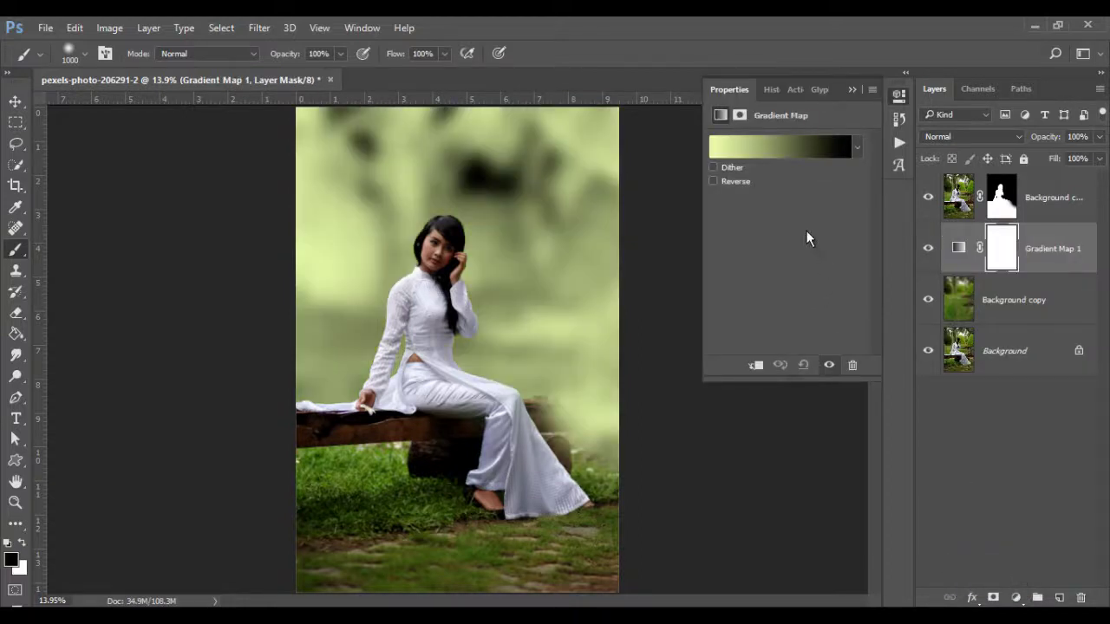
{"action": "left_click", "coordinate": [778, 155]}
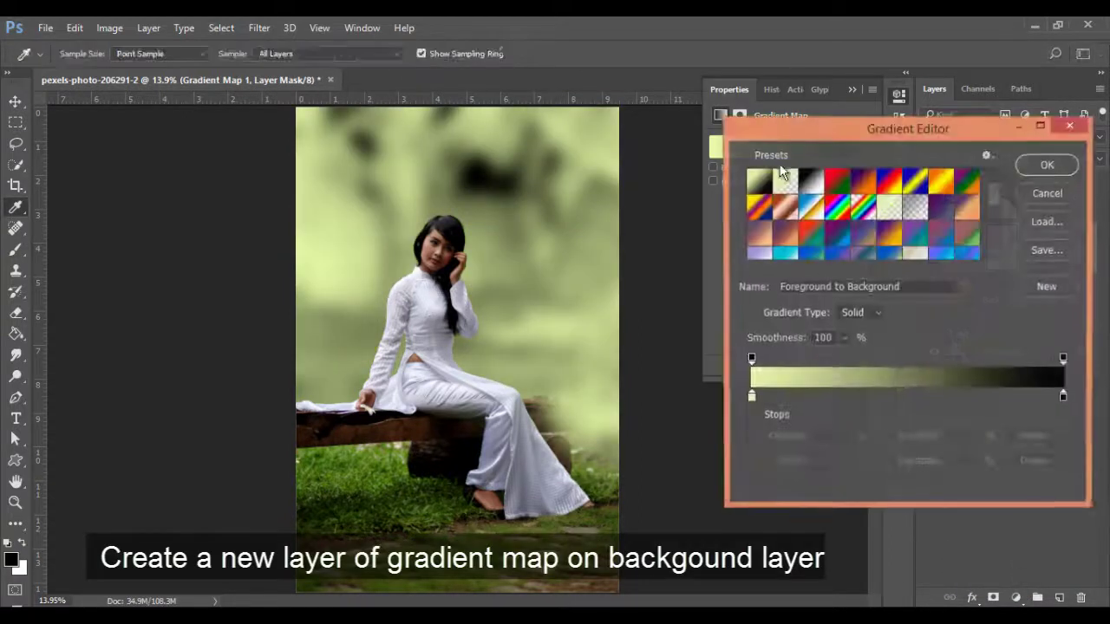
{"action": "left_click", "coordinate": [1064, 398]}
{"action": "left_click", "coordinate": [824, 461]}
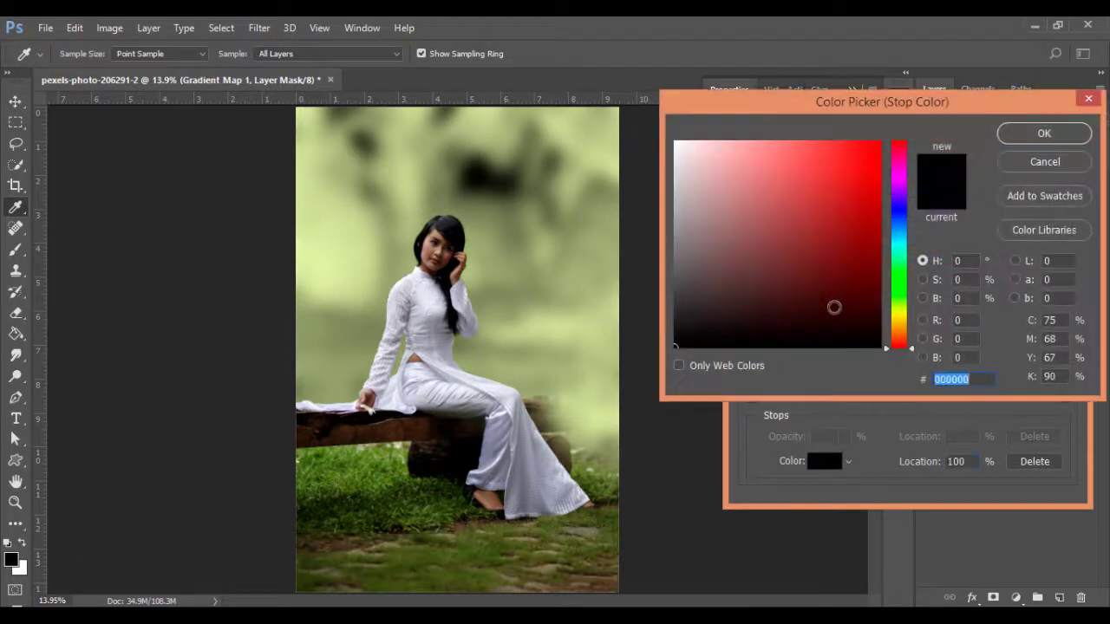
{"action": "left_click", "coordinate": [768, 315]}
{"action": "left_click", "coordinate": [673, 143]}
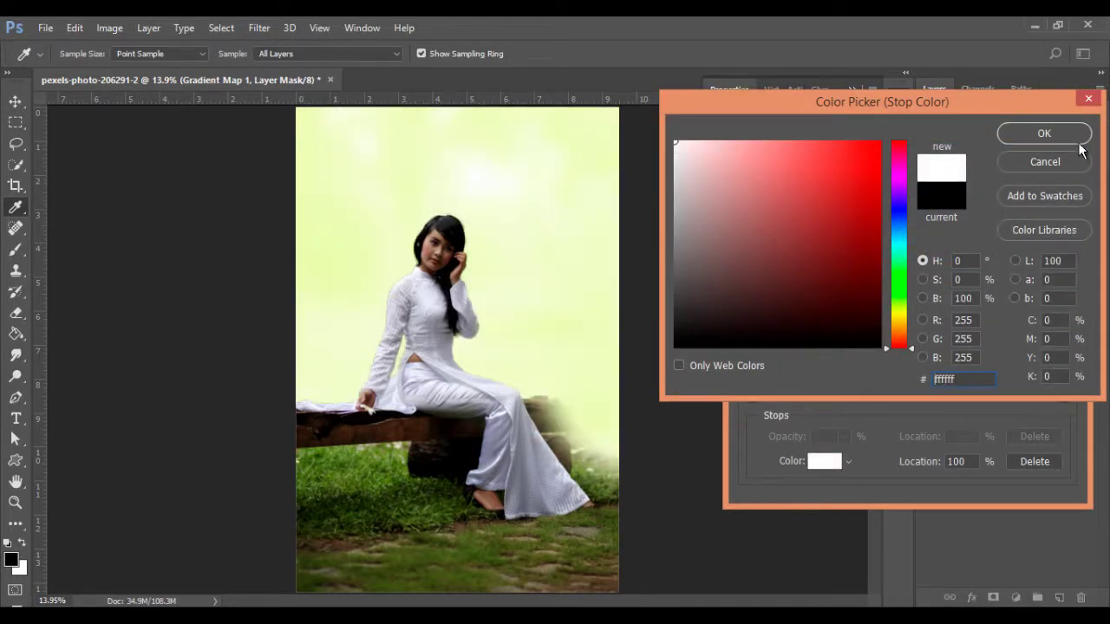
{"action": "left_click", "coordinate": [1051, 137]}
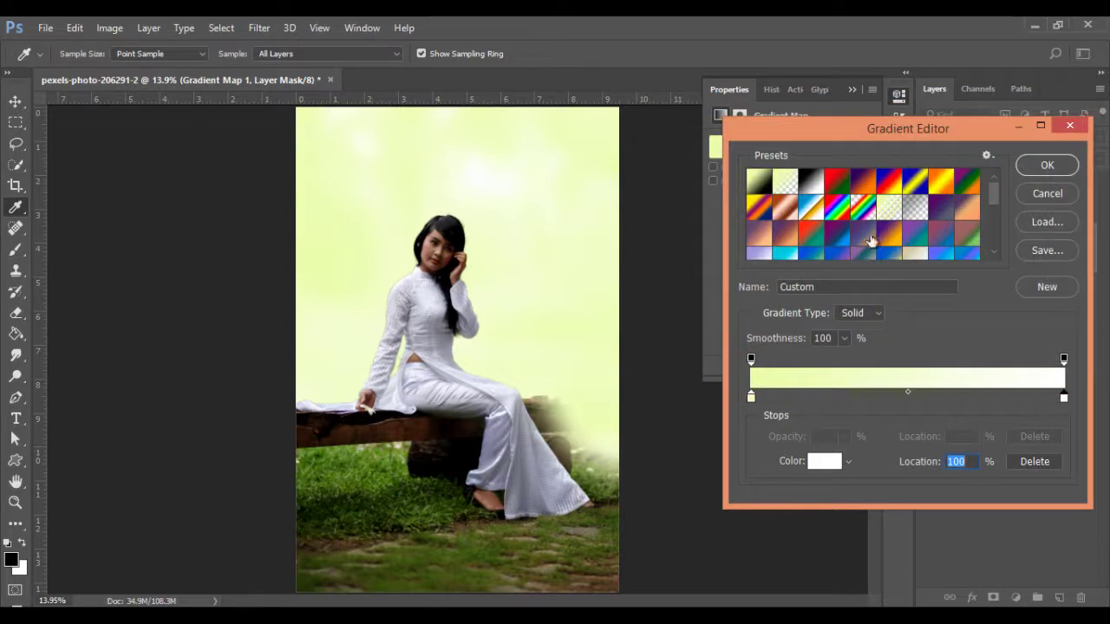
{"action": "left_click", "coordinate": [1045, 167]}
Blend the gradient map as Soft Light at 50% opacity
{"action": "left_click", "coordinate": [1002, 140]}
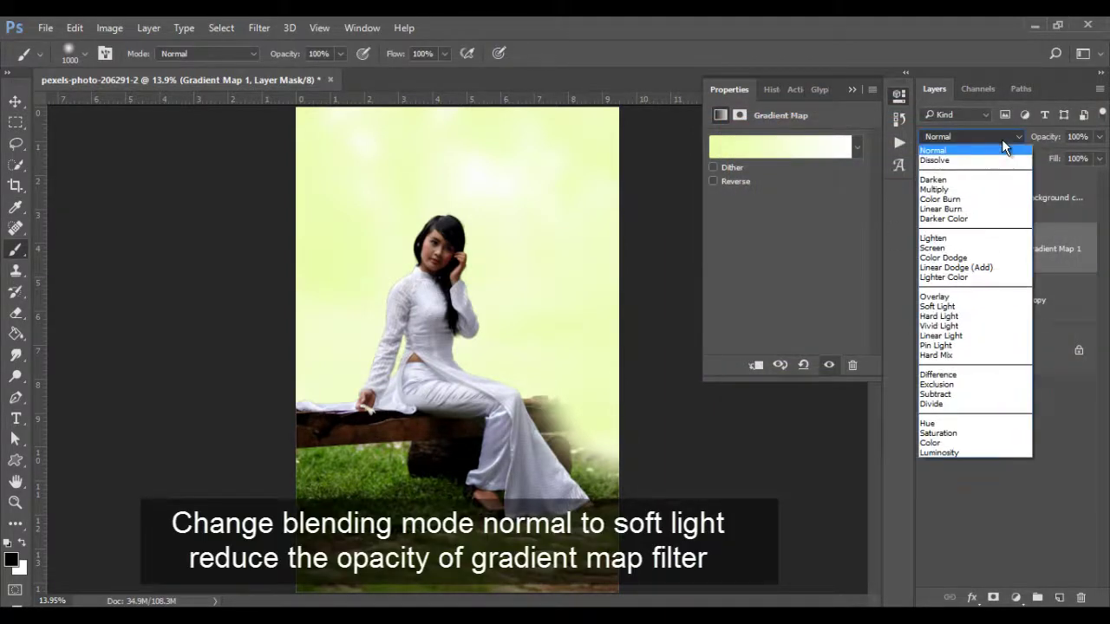
{"action": "left_click", "coordinate": [975, 306]}
{"action": "left_click_drag", "start_coordinate": [1056, 139], "coordinate": [1033, 144]}
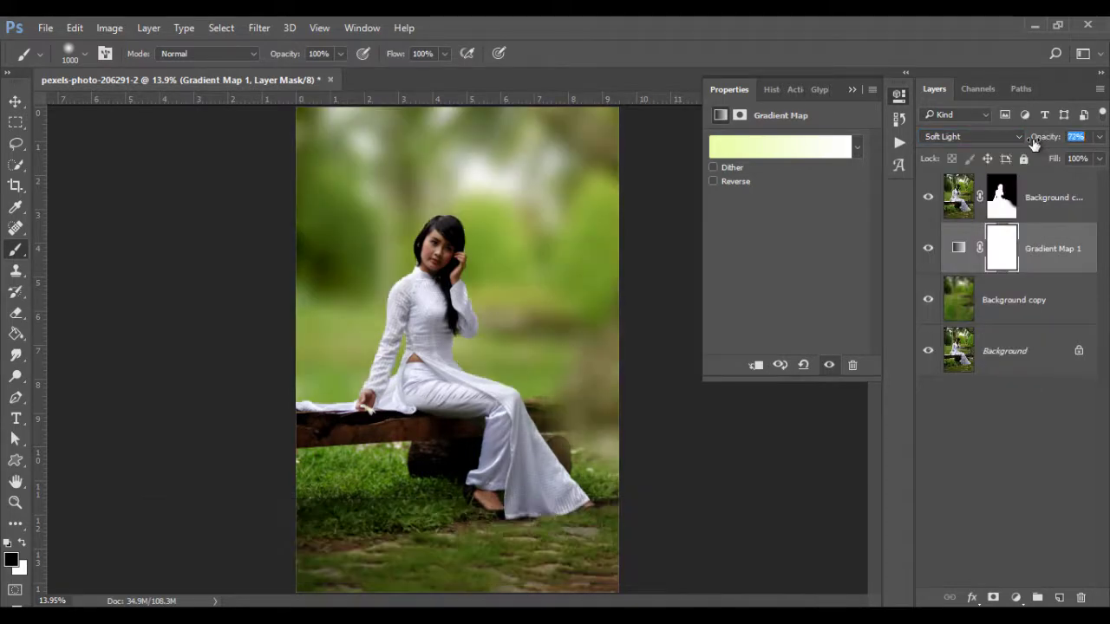
{"action": "type", "text": "60"}
{"action": "left_click", "coordinate": [928, 249]}
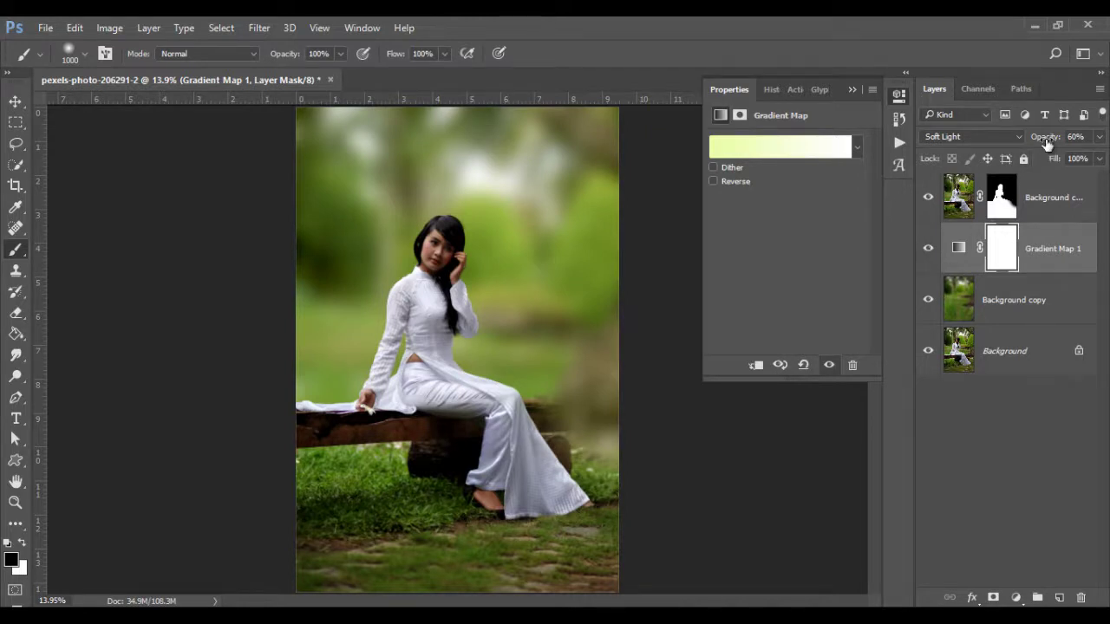
{"action": "left_click_drag", "start_coordinate": [1046, 143], "coordinate": [1039, 143]}
{"action": "left_click", "coordinate": [928, 248]}
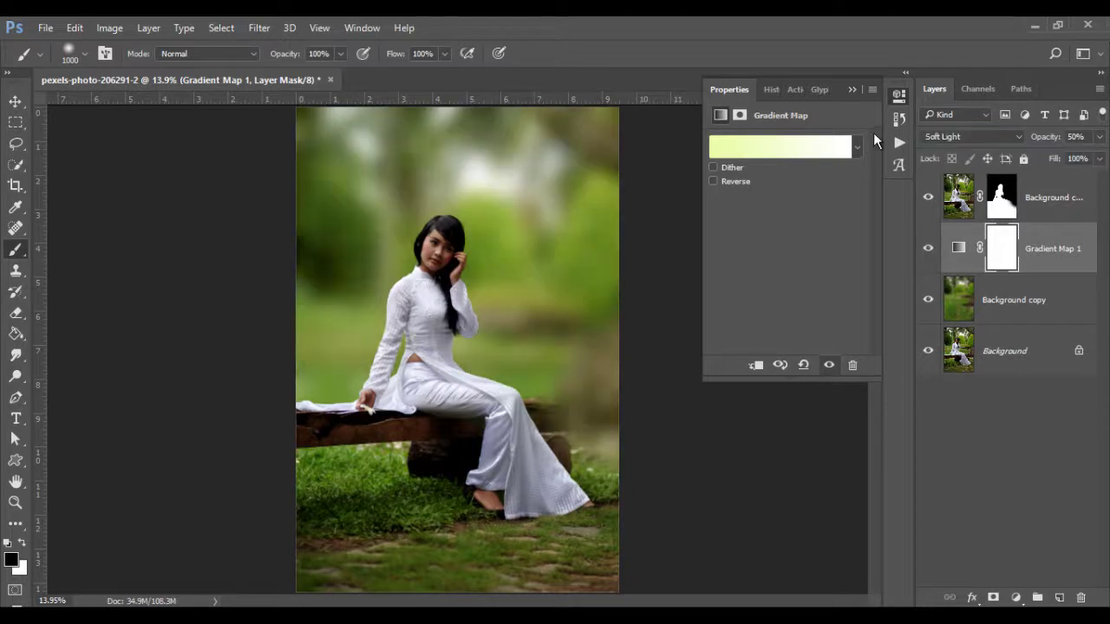
{"action": "left_click", "coordinate": [853, 90]}
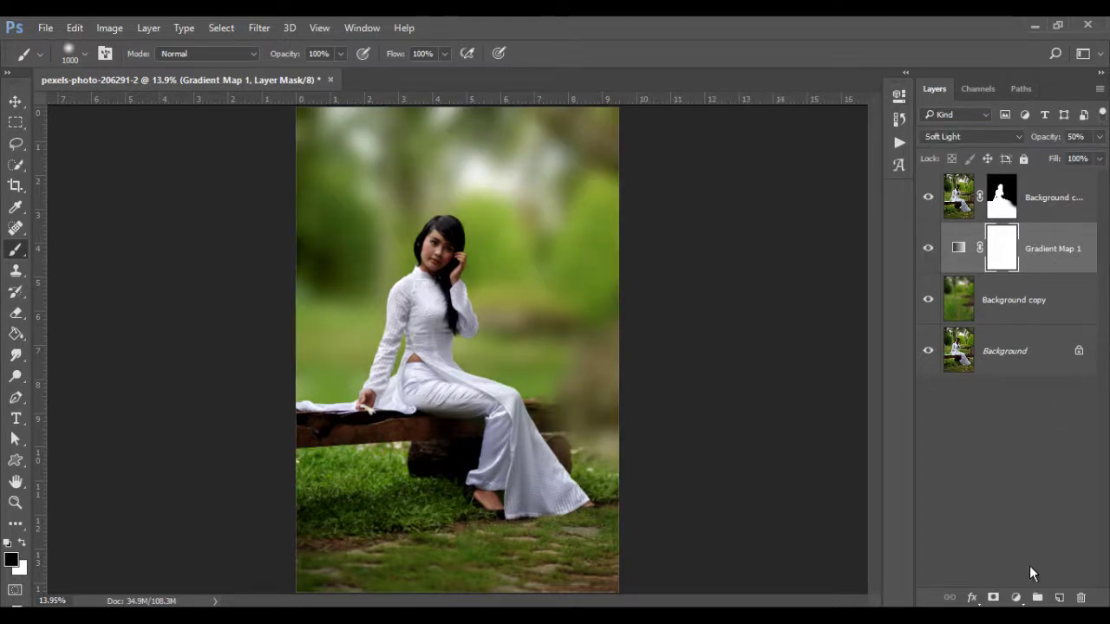
Add a Levels layer with output levels 33 to 250 above the gradient map
{"action": "left_click", "coordinate": [1015, 597]}
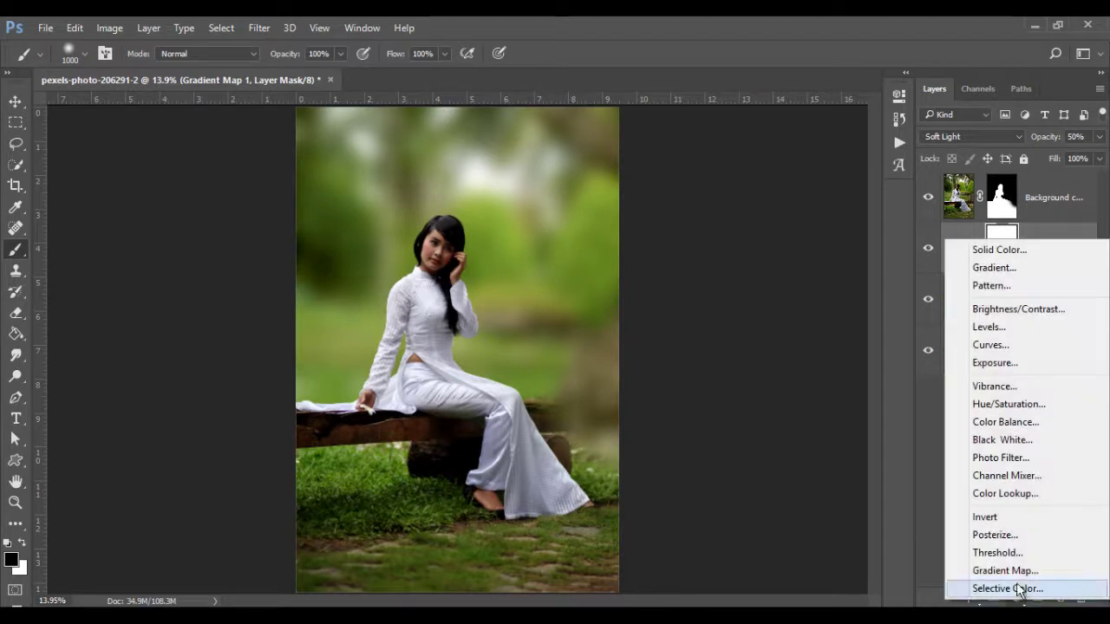
{"action": "left_click", "coordinate": [997, 326]}
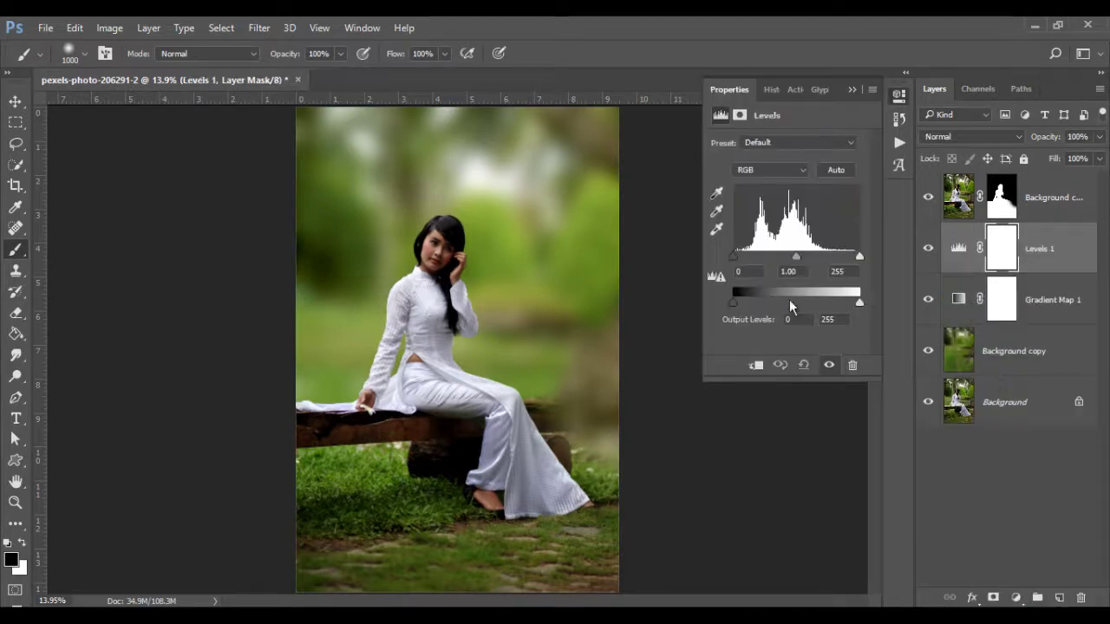
{"action": "left_click_drag", "start_coordinate": [733, 301], "coordinate": [749, 302]}
{"action": "left_click_drag", "start_coordinate": [859, 258], "coordinate": [855, 258]}
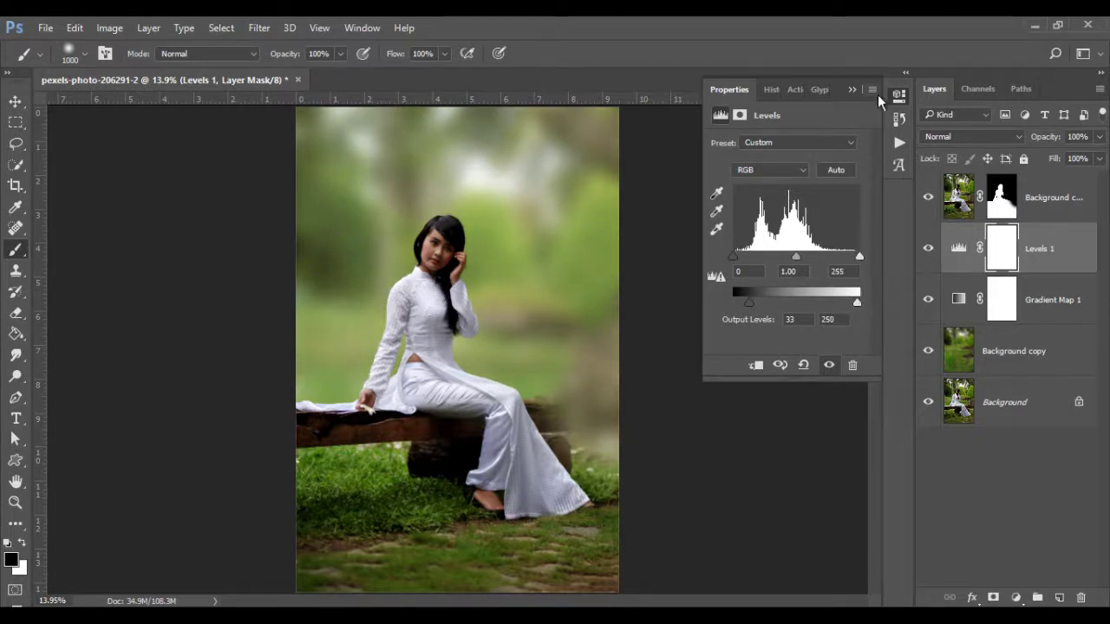
{"action": "left_click", "coordinate": [854, 91]}
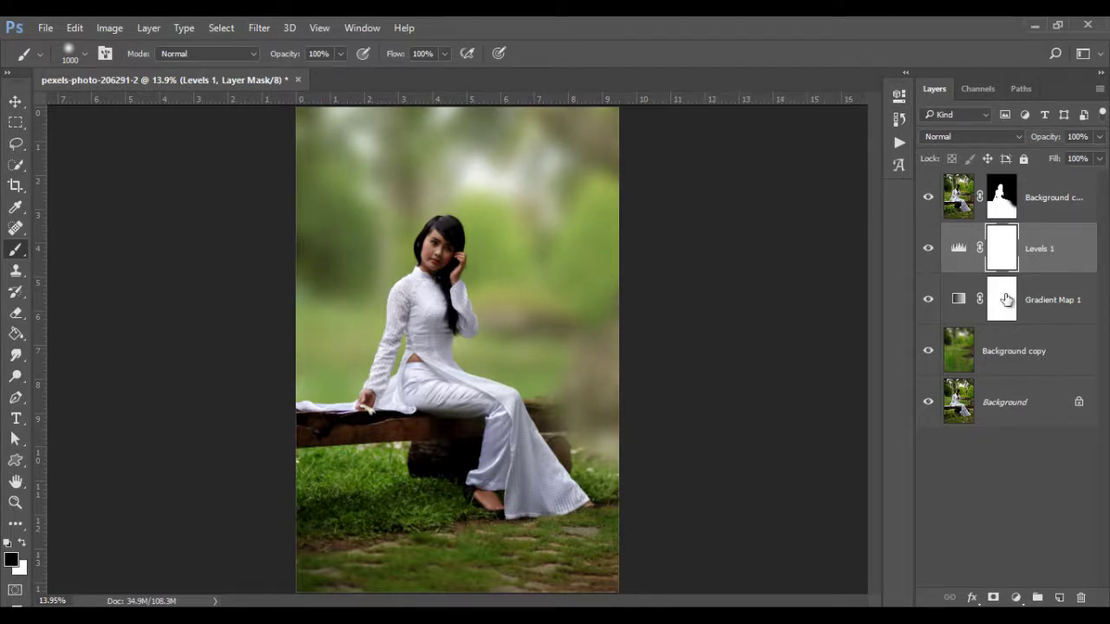
{"action": "left_click", "coordinate": [926, 250]}
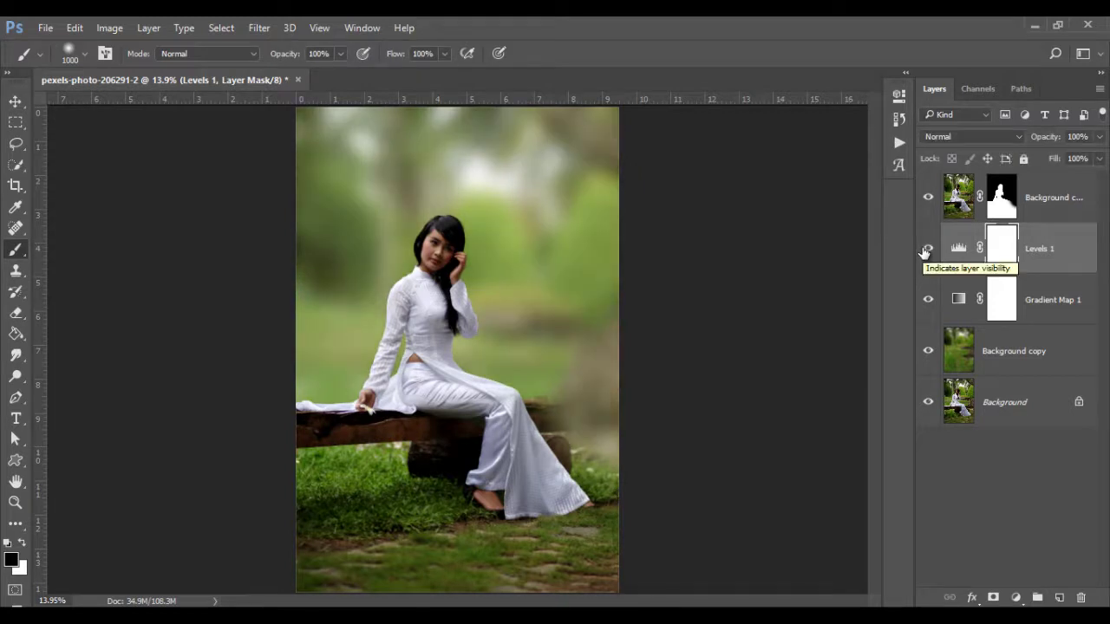
{"action": "left_click", "coordinate": [1088, 195]}
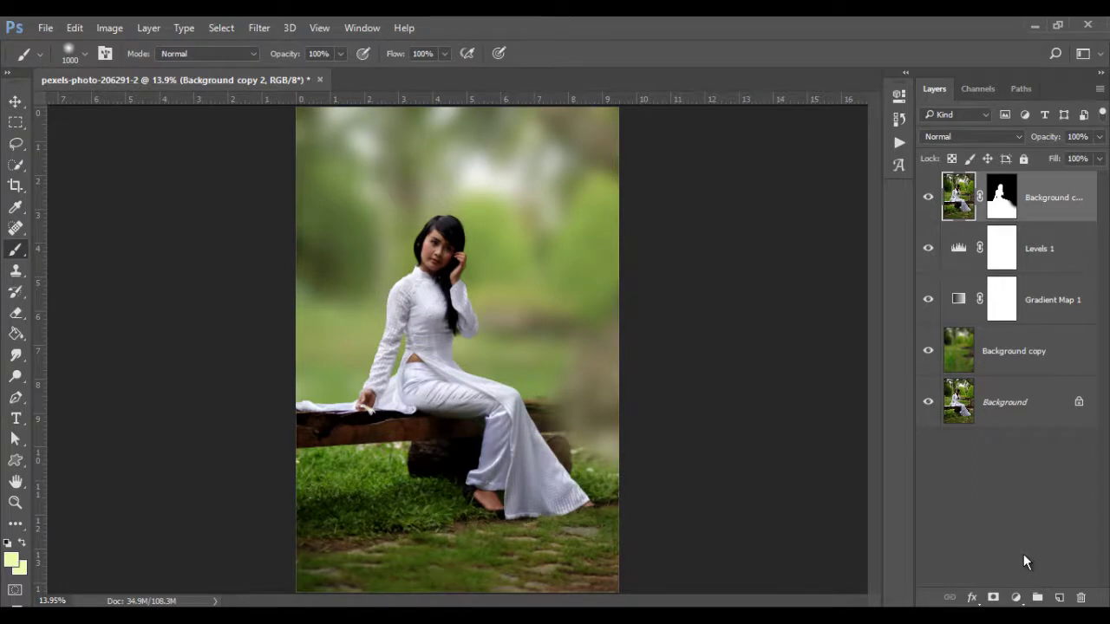
Add a reversed radial Gradient Fill, shifted upward and scaled to about 243%
{"action": "key", "text": "d"}
{"action": "left_click", "coordinate": [1022, 591]}
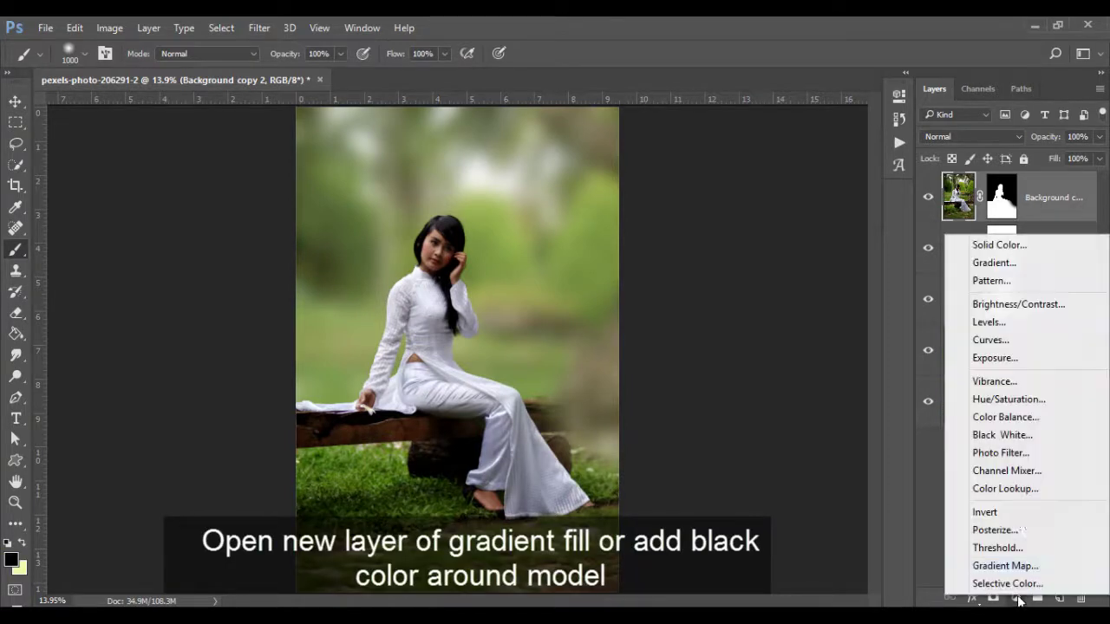
{"action": "left_click", "coordinate": [1031, 261]}
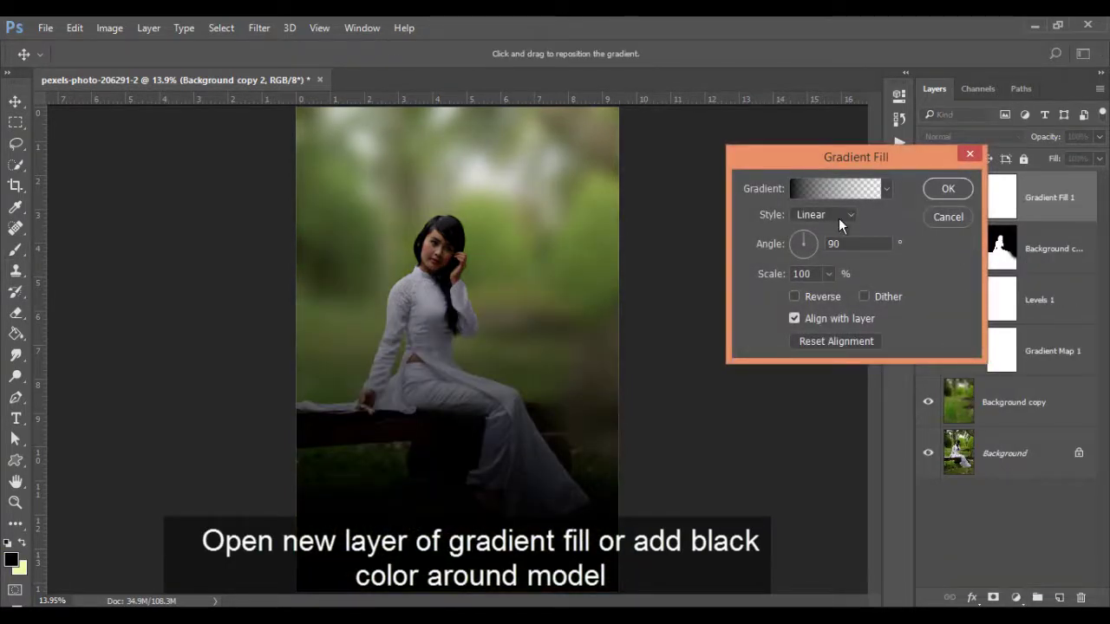
{"action": "left_click", "coordinate": [800, 297]}
{"action": "left_click", "coordinate": [809, 214]}
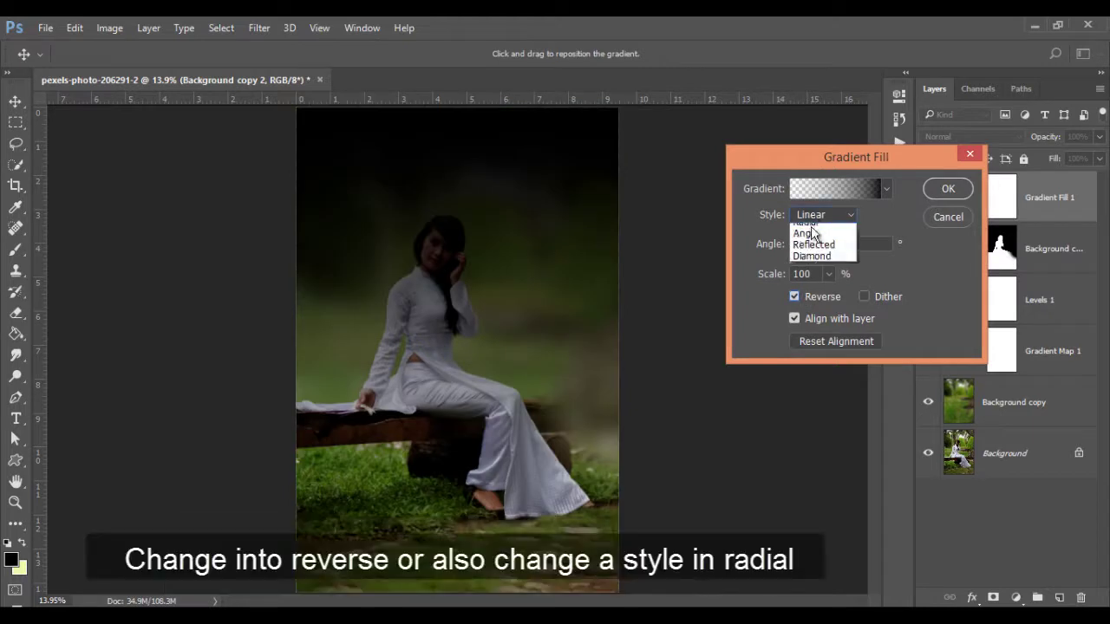
{"action": "left_click", "coordinate": [819, 243]}
{"action": "left_click", "coordinate": [827, 273]}
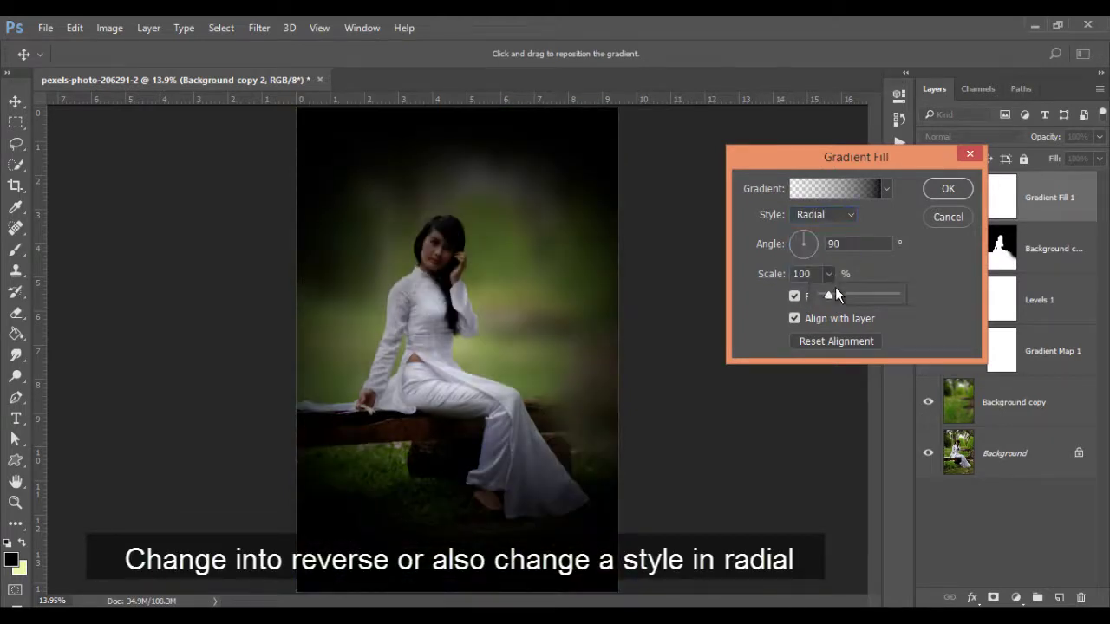
{"action": "left_click_drag", "start_coordinate": [549, 339], "coordinate": [537, 307]}
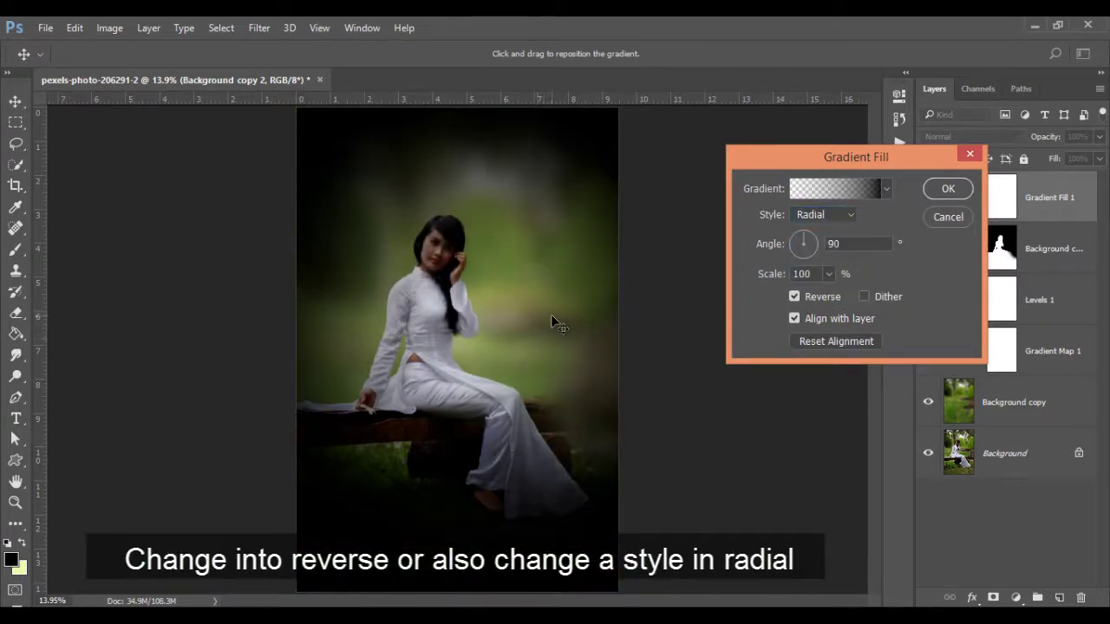
{"action": "left_click", "coordinate": [829, 274]}
{"action": "left_click_drag", "start_coordinate": [829, 295], "coordinate": [836, 295]}
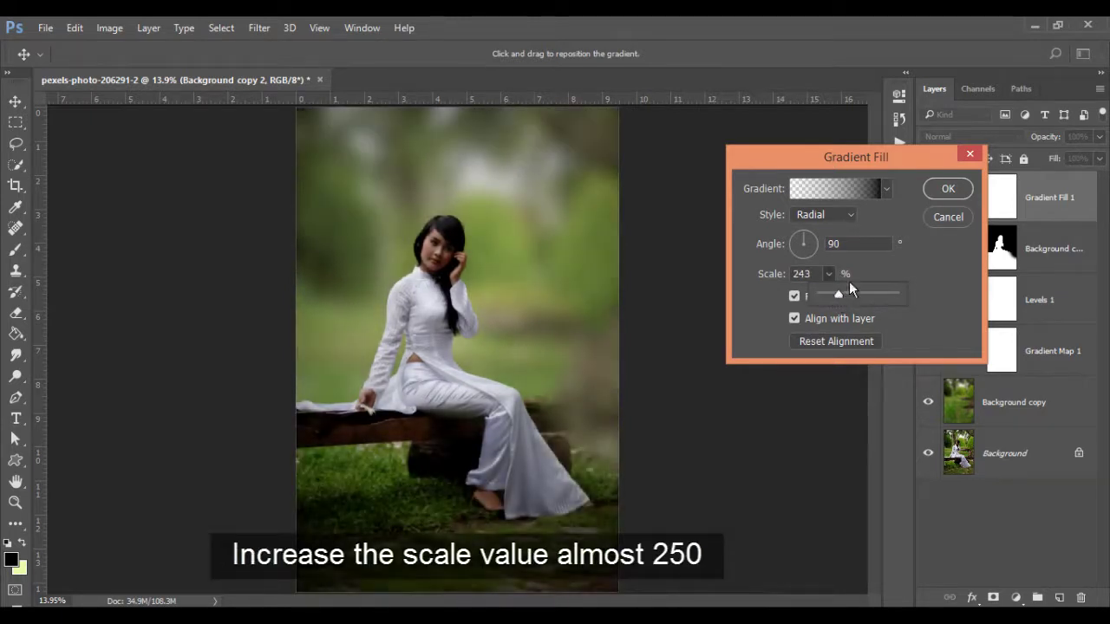
{"action": "left_click", "coordinate": [927, 192]}
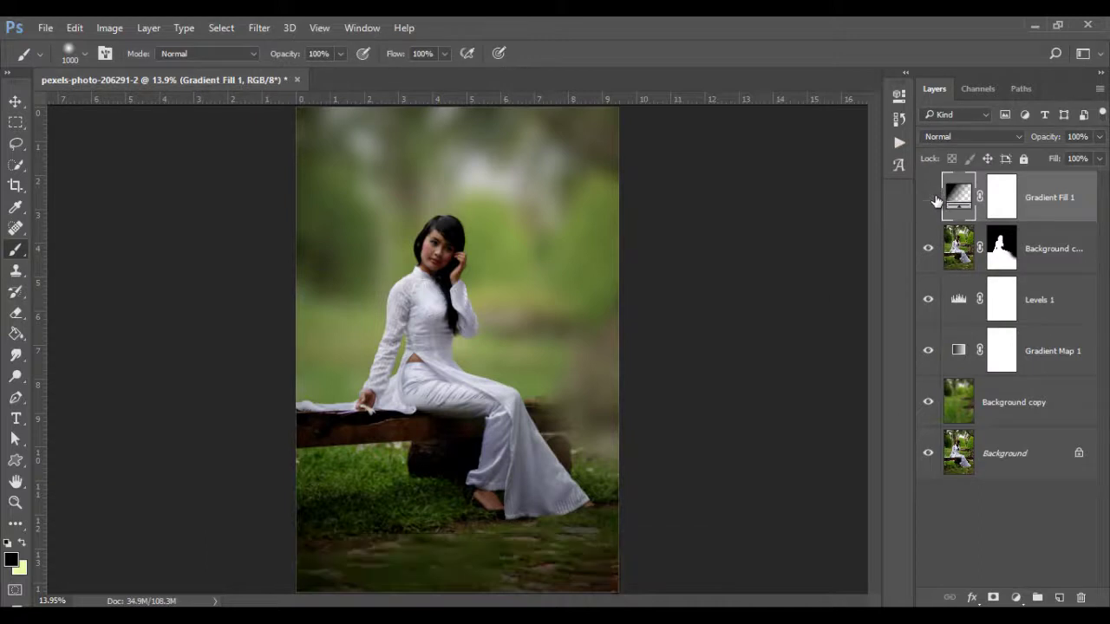
Paint black on Gradient Fill 1's mask to clear the darkening from the woman and above her head
{"action": "left_click", "coordinate": [1008, 199]}
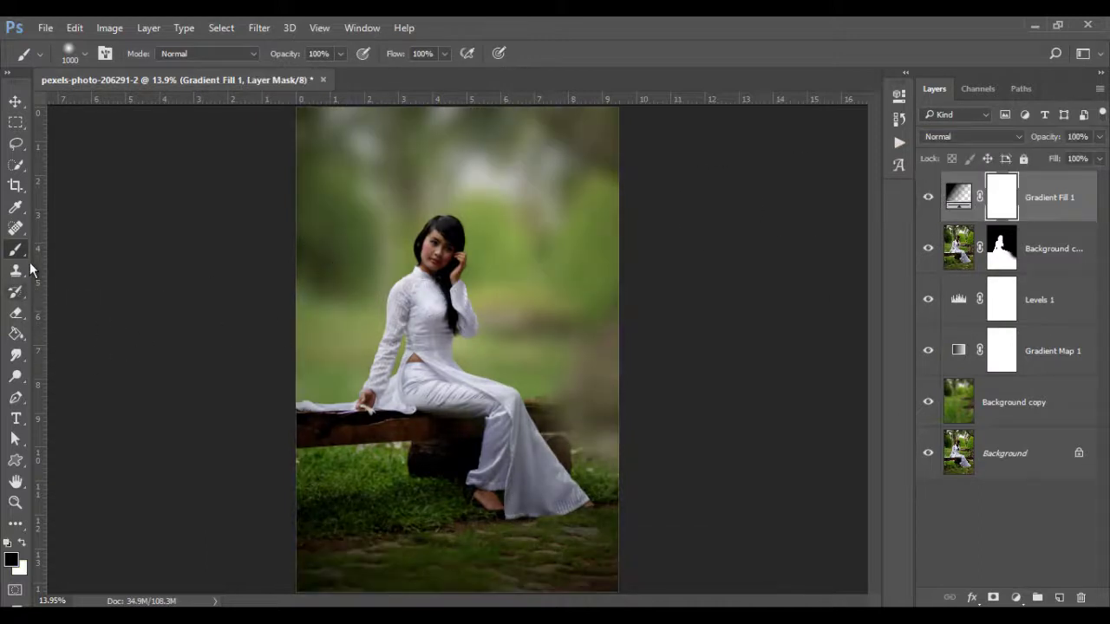
{"action": "mouse_move", "coordinate": [470, 310]}
{"action": "left_mouse_down"}
{"action": "mouse_move", "coordinate": [478, 255]}
{"action": "mouse_move", "coordinate": [404, 400]}
{"action": "mouse_move", "coordinate": [528, 482]}
{"action": "left_mouse_up"}
{"action": "key", "text": "bracketleft"}
{"action": "key", "text": "bracketleft"}
{"action": "key", "text": "bracketleft"}
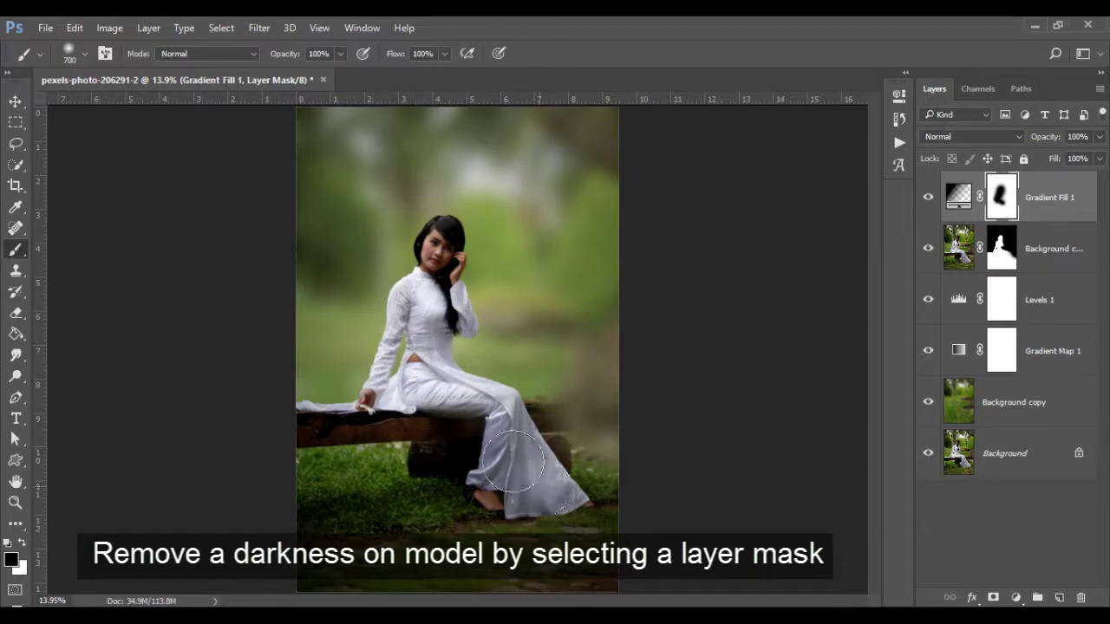
{"action": "mouse_move", "coordinate": [409, 361]}
{"action": "left_mouse_down"}
{"action": "mouse_move", "coordinate": [285, 408]}
{"action": "mouse_move", "coordinate": [489, 425]}
{"action": "mouse_move", "coordinate": [545, 483]}
{"action": "left_mouse_up"}
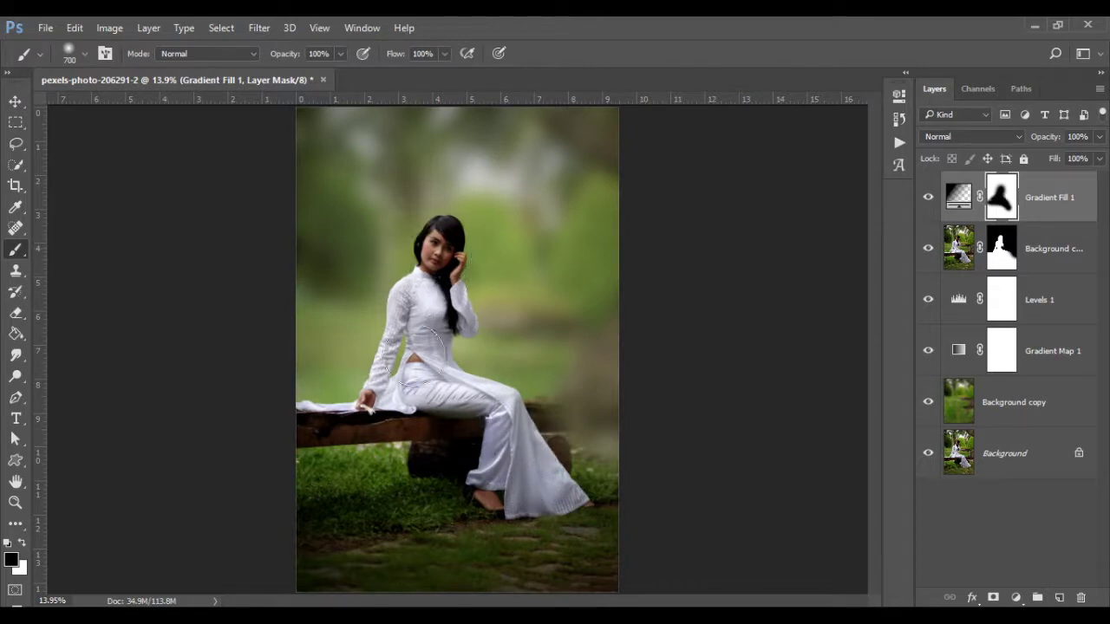
{"action": "mouse_move", "coordinate": [541, 109]}
{"action": "left_mouse_down"}
{"action": "mouse_move", "coordinate": [510, 104]}
{"action": "mouse_move", "coordinate": [397, 260]}
{"action": "mouse_move", "coordinate": [471, 116]}
{"action": "mouse_move", "coordinate": [449, 254]}
{"action": "mouse_move", "coordinate": [495, 223]}
{"action": "mouse_move", "coordinate": [394, 383]}
{"action": "mouse_move", "coordinate": [436, 441]}
{"action": "mouse_move", "coordinate": [454, 436]}
{"action": "mouse_move", "coordinate": [391, 378]}
{"action": "mouse_move", "coordinate": [368, 399]}
{"action": "left_mouse_up"}
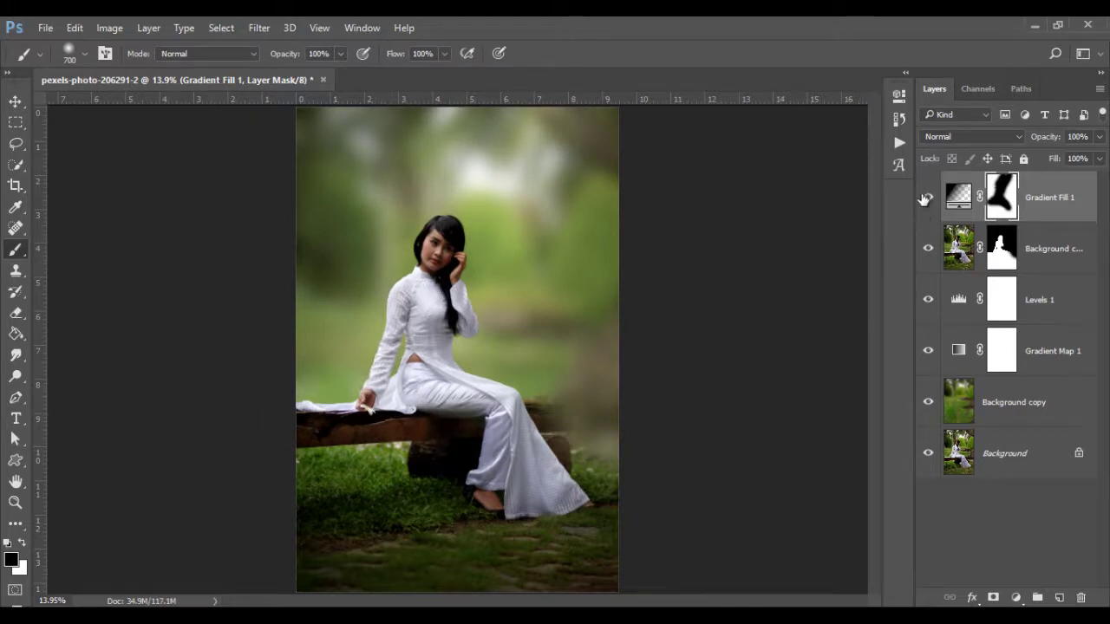
Reduce the vignette layer's opacity to 59%, comparing the photo with it hidden
{"action": "left_click", "coordinate": [927, 198]}
{"action": "left_click", "coordinate": [926, 198]}
{"action": "left_click_drag", "start_coordinate": [285, 54], "coordinate": [313, 57]}
{"action": "left_click_drag", "start_coordinate": [1058, 141], "coordinate": [1047, 141]}
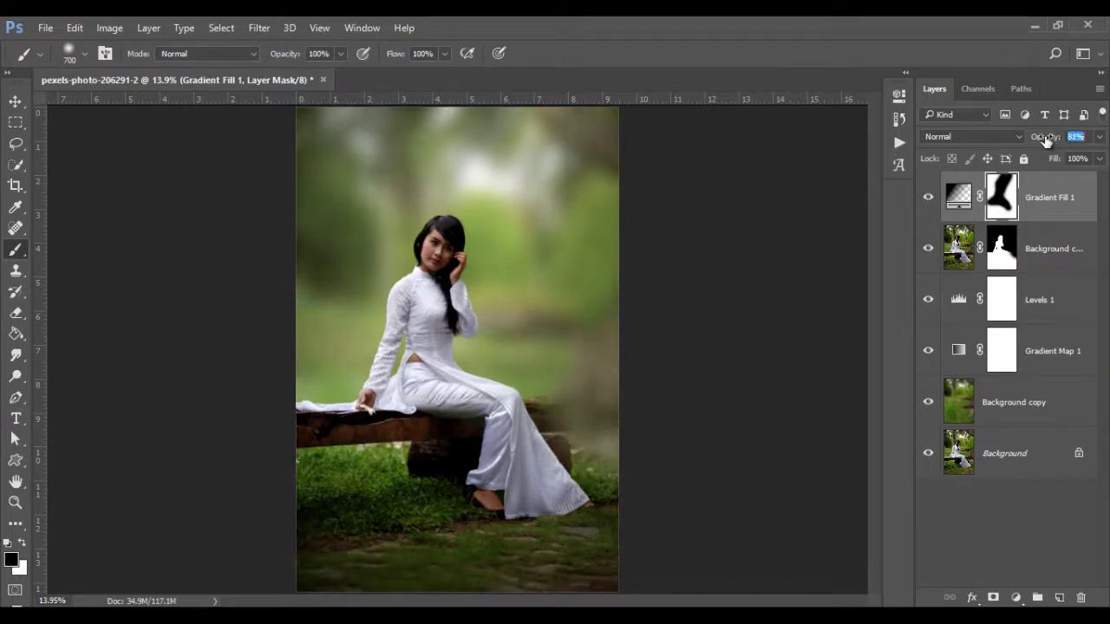
{"action": "type", "text": "59"}
{"action": "left_click", "coordinate": [925, 199]}
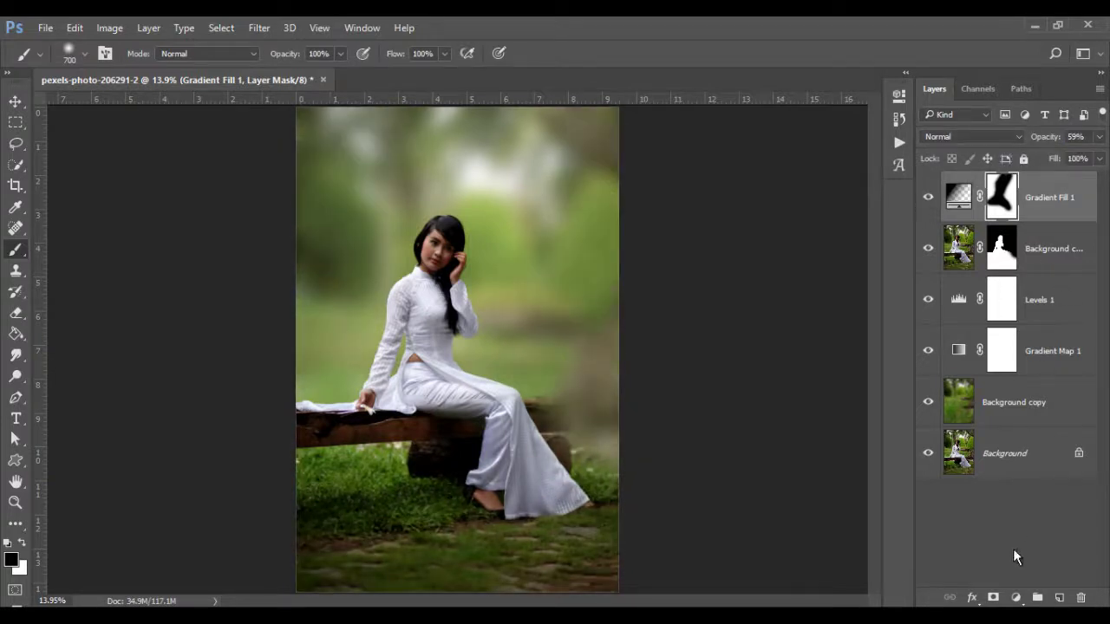
On a new empty layer, dab a soft pale yellow-green glow above the woman's head
{"action": "left_click", "coordinate": [1059, 597]}
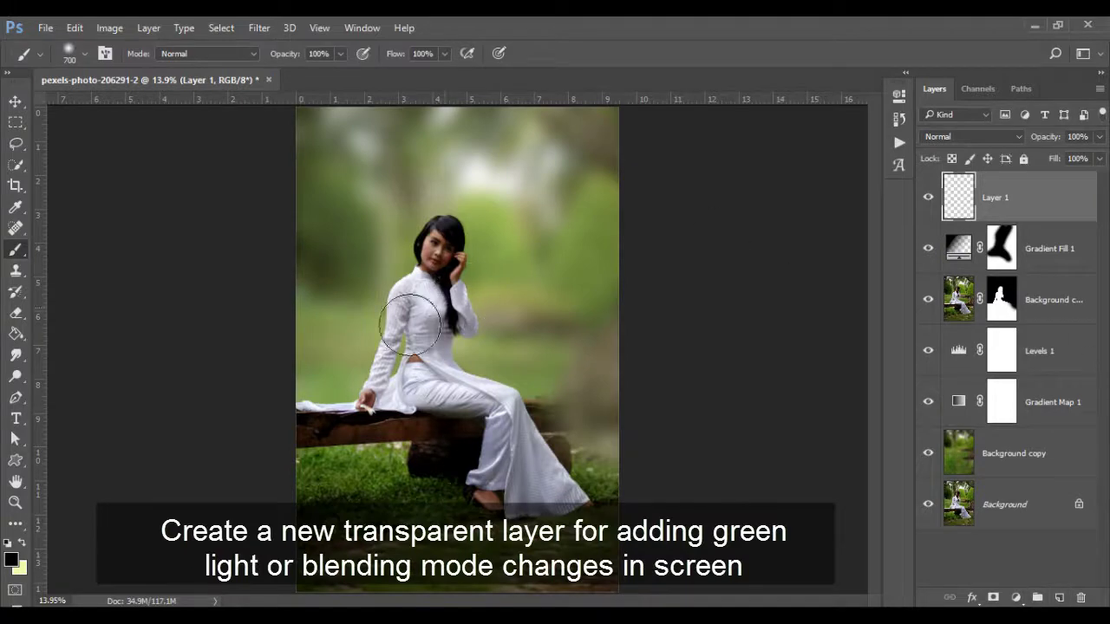
{"action": "left_click", "coordinate": [24, 541]}
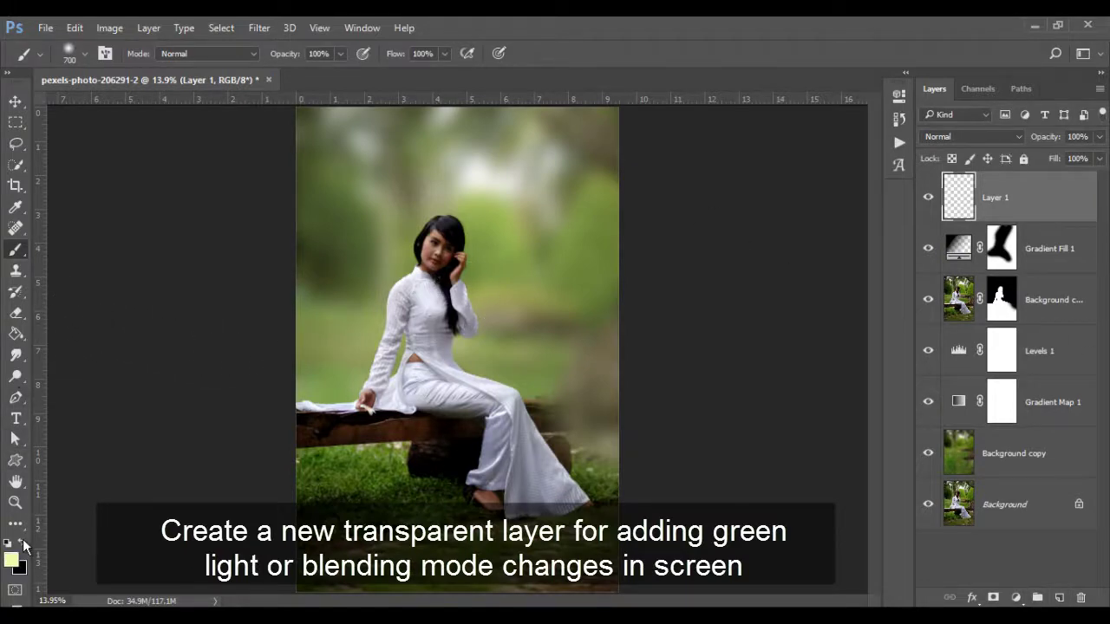
{"action": "left_click", "coordinate": [12, 562]}
{"action": "left_click_drag", "start_coordinate": [741, 148], "coordinate": [736, 140]}
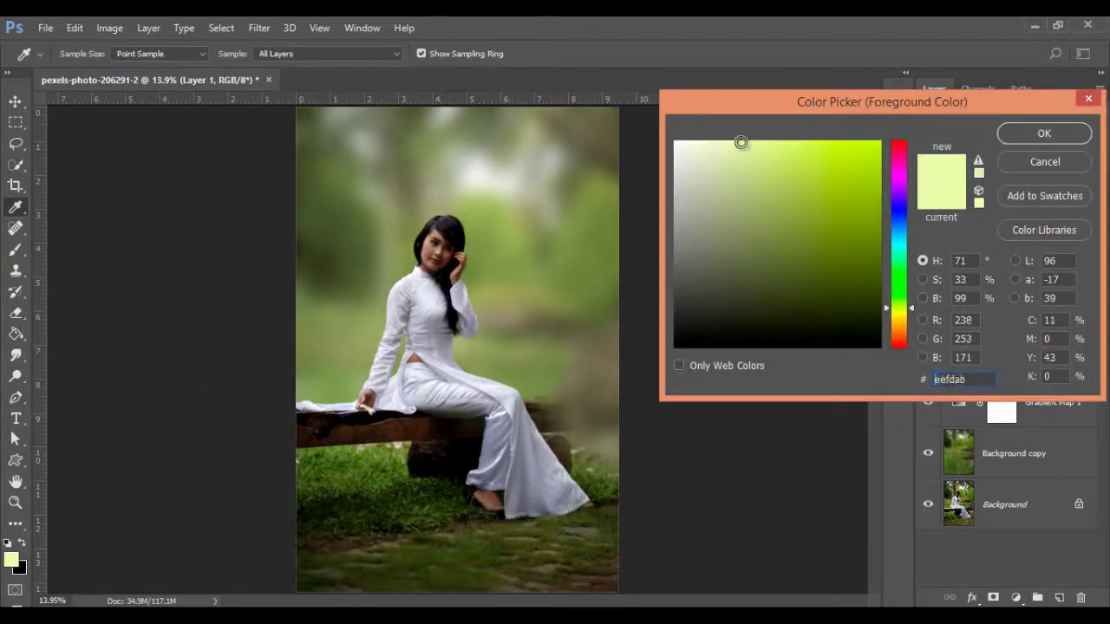
{"action": "left_click", "coordinate": [1029, 135]}
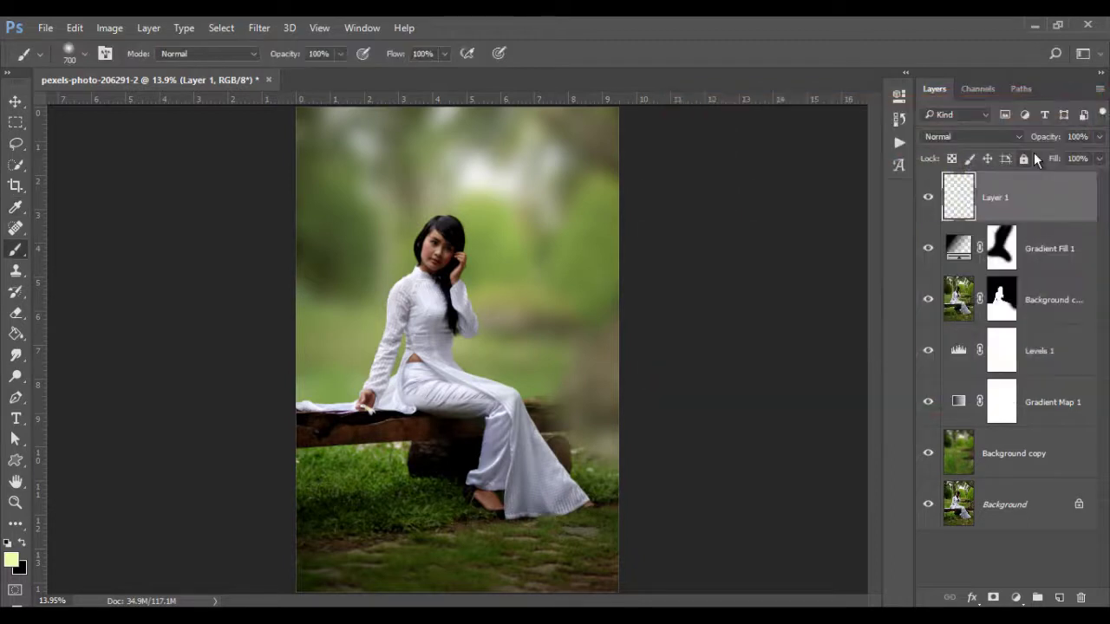
{"action": "left_click", "coordinate": [503, 213]}
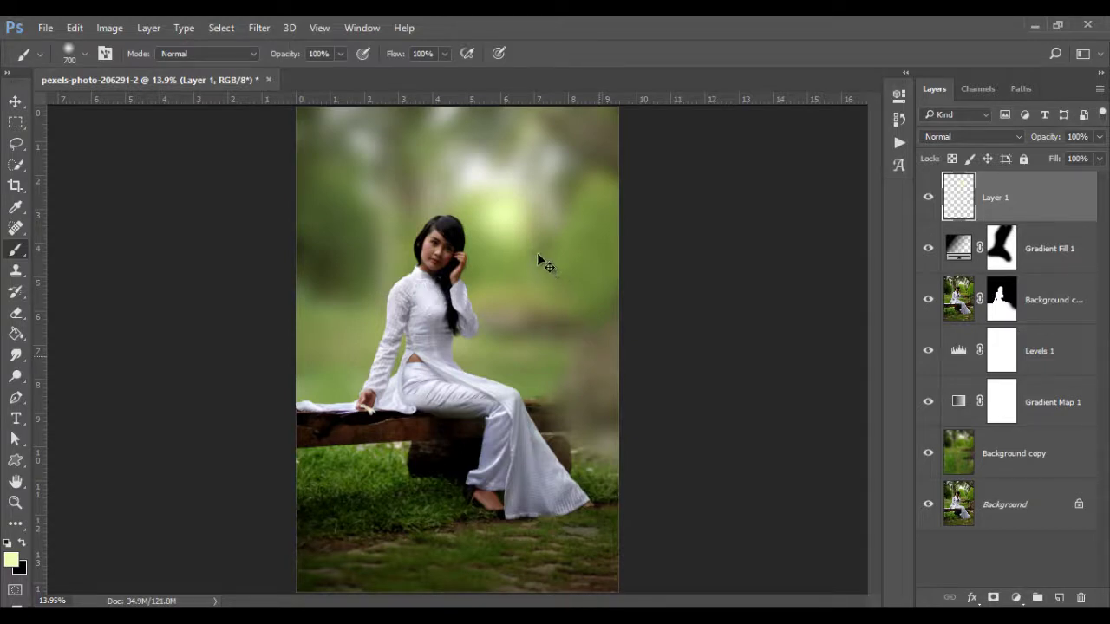
{"action": "key", "text": "ctrl+t"}
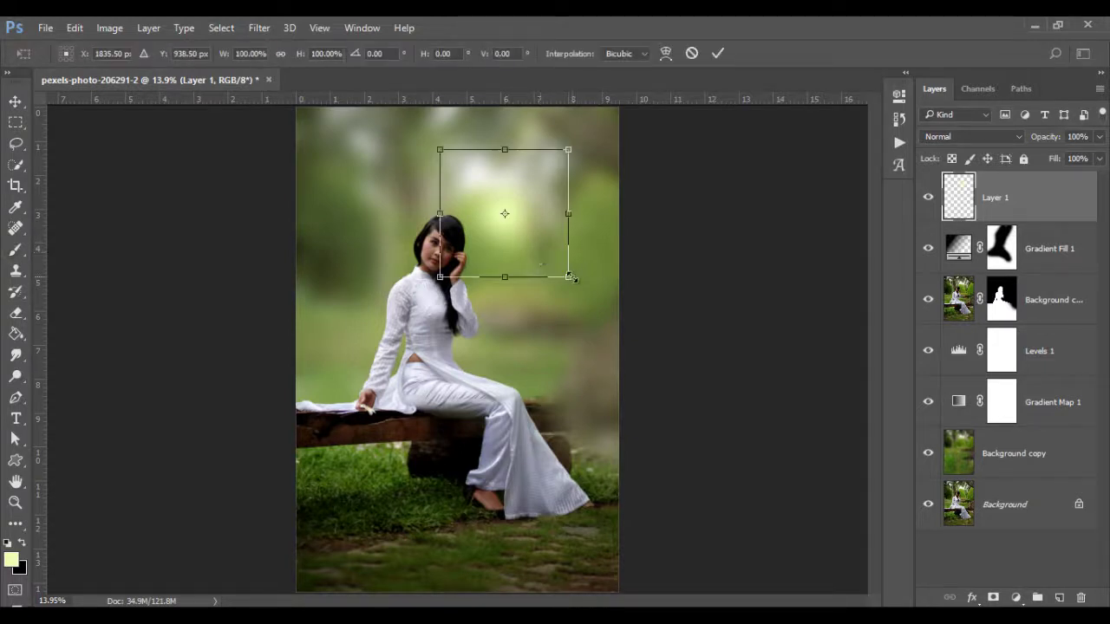
Scale the green glow up, move it to the top edge, and skew it into a broad angled light
{"action": "left_click_drag", "start_coordinate": [587, 293], "coordinate": [698, 407]}
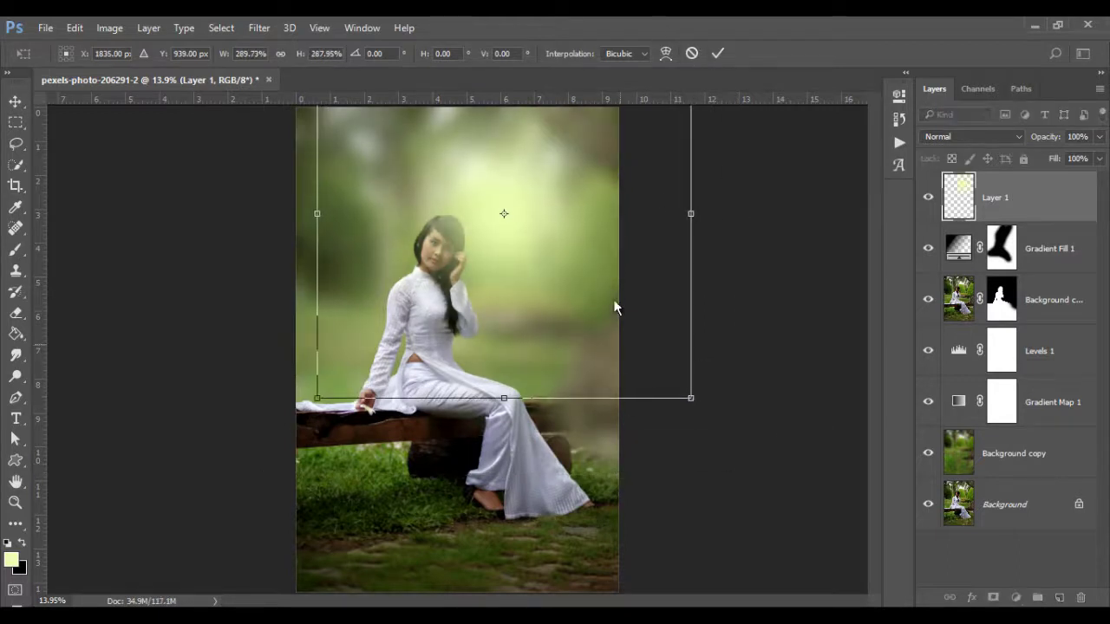
{"action": "left_click_drag", "start_coordinate": [559, 260], "coordinate": [532, 228]}
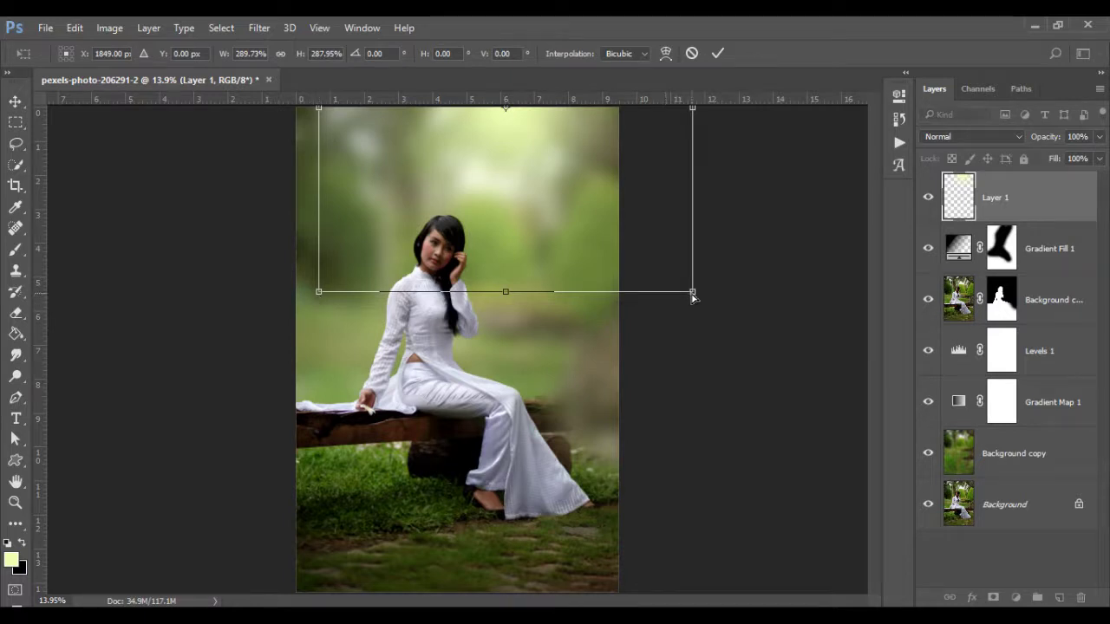
{"action": "left_click_drag", "start_coordinate": [692, 292], "coordinate": [682, 287]}
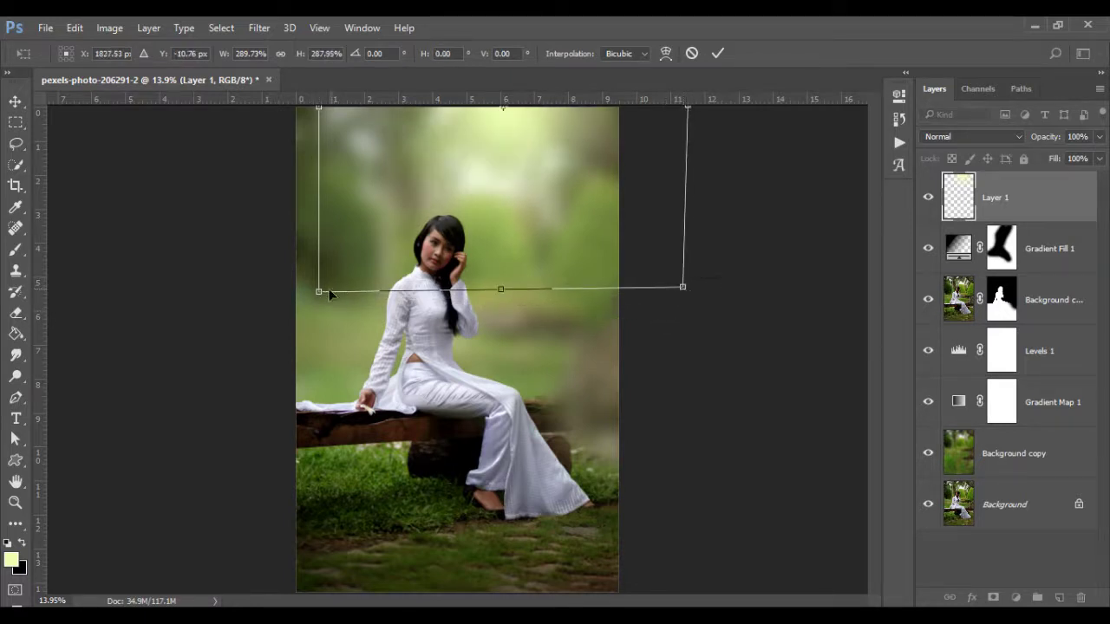
{"action": "left_click_drag", "start_coordinate": [320, 299], "coordinate": [249, 461]}
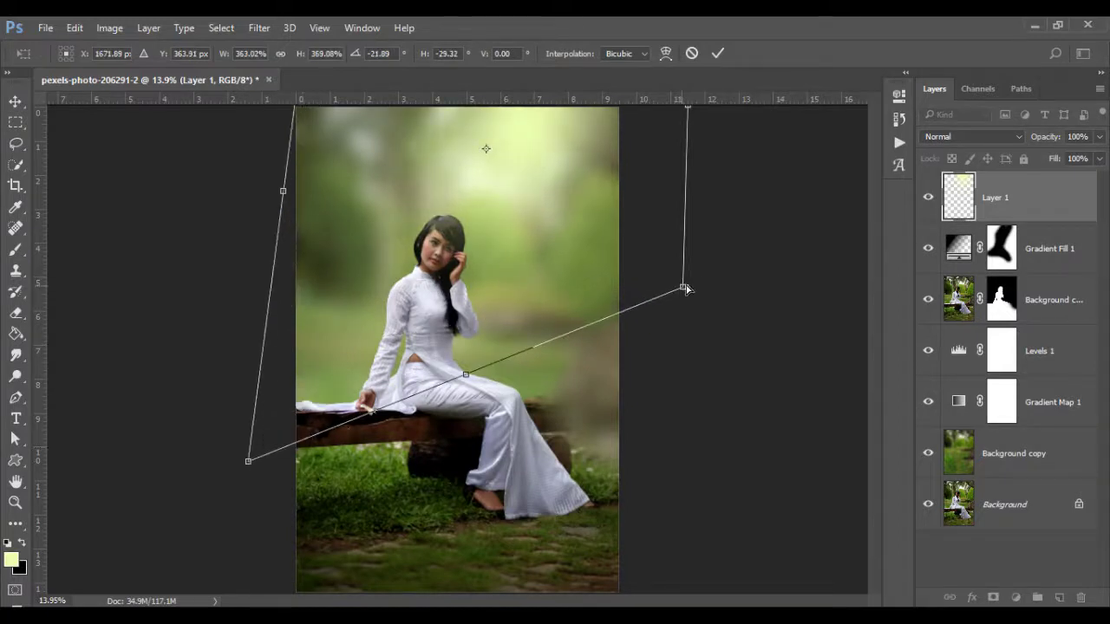
{"action": "left_click_drag", "start_coordinate": [684, 289], "coordinate": [712, 286]}
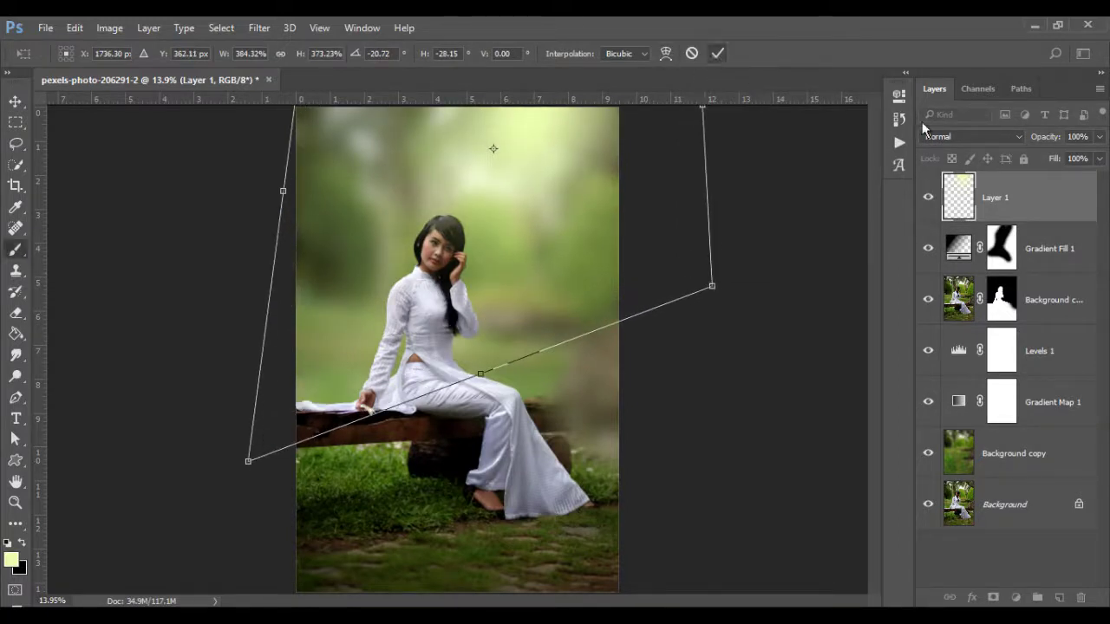
{"action": "key", "text": "Return"}
Set Layer 1's blend mode to Screen and check the brightened top at different zoom levels
{"action": "left_click", "coordinate": [1010, 139]}
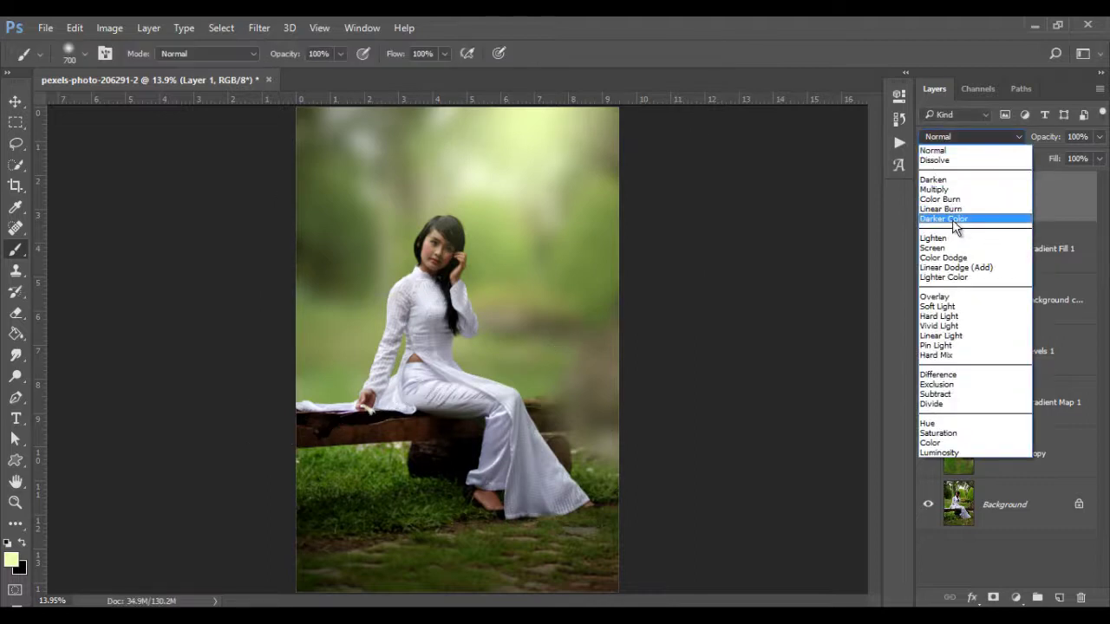
{"action": "left_click", "coordinate": [951, 250]}
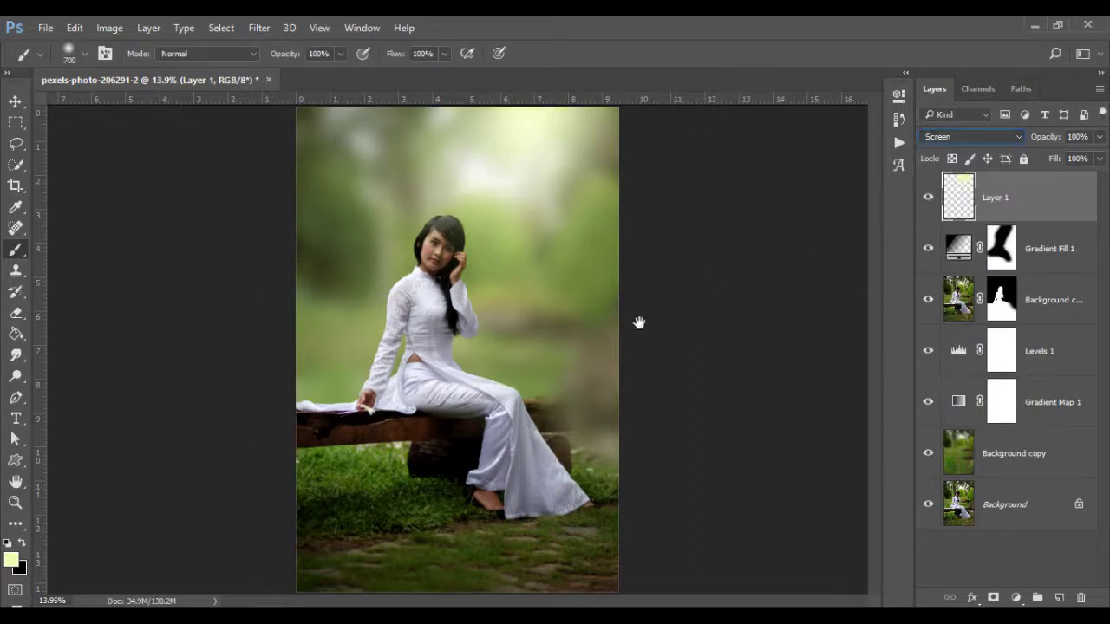
{"action": "left_click", "coordinate": [465, 248], "text": "ctrl+alt"}
{"action": "left_click", "coordinate": [471, 252], "text": "ctrl"}
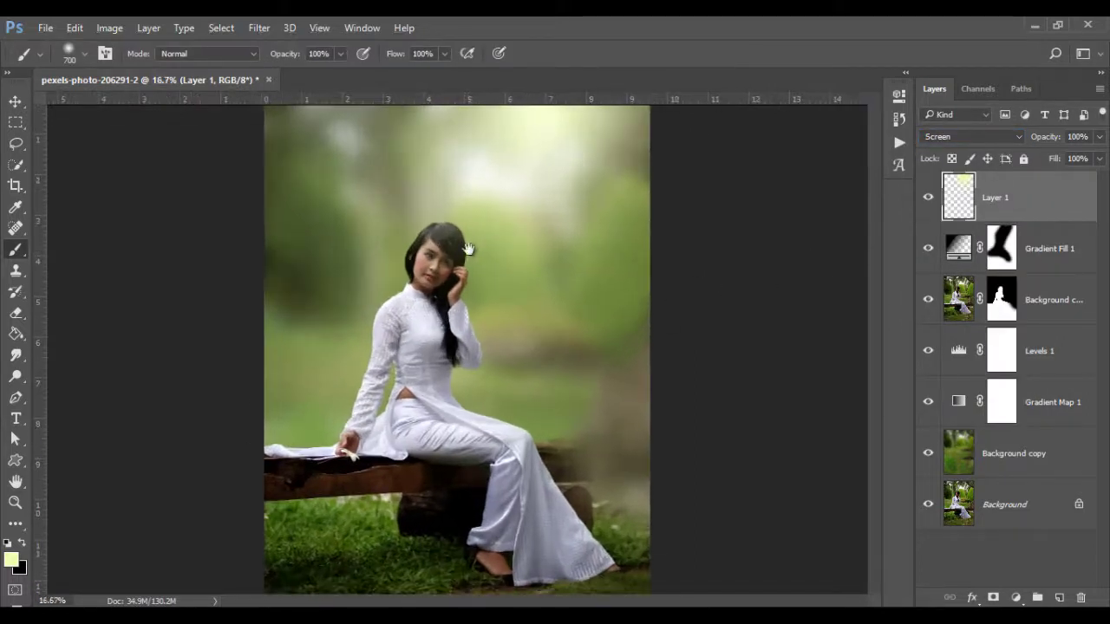
{"action": "scroll", "coordinate": [473, 250], "scroll_direction": "right", "scroll_amount": 2}
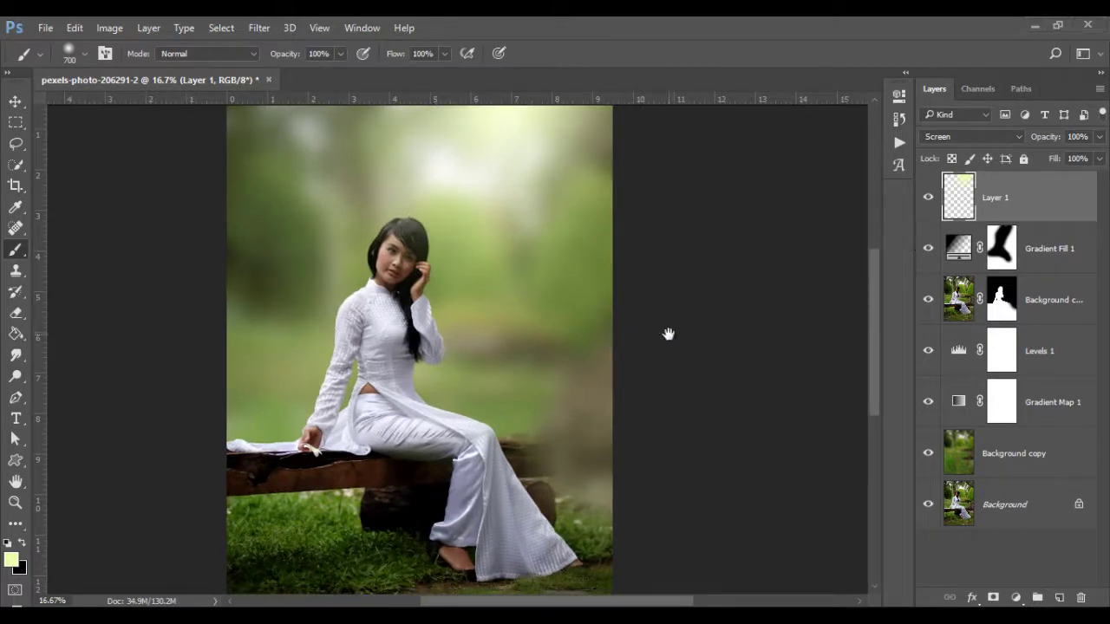
{"action": "scroll", "coordinate": [512, 344], "scroll_direction": "left", "scroll_amount": 4}
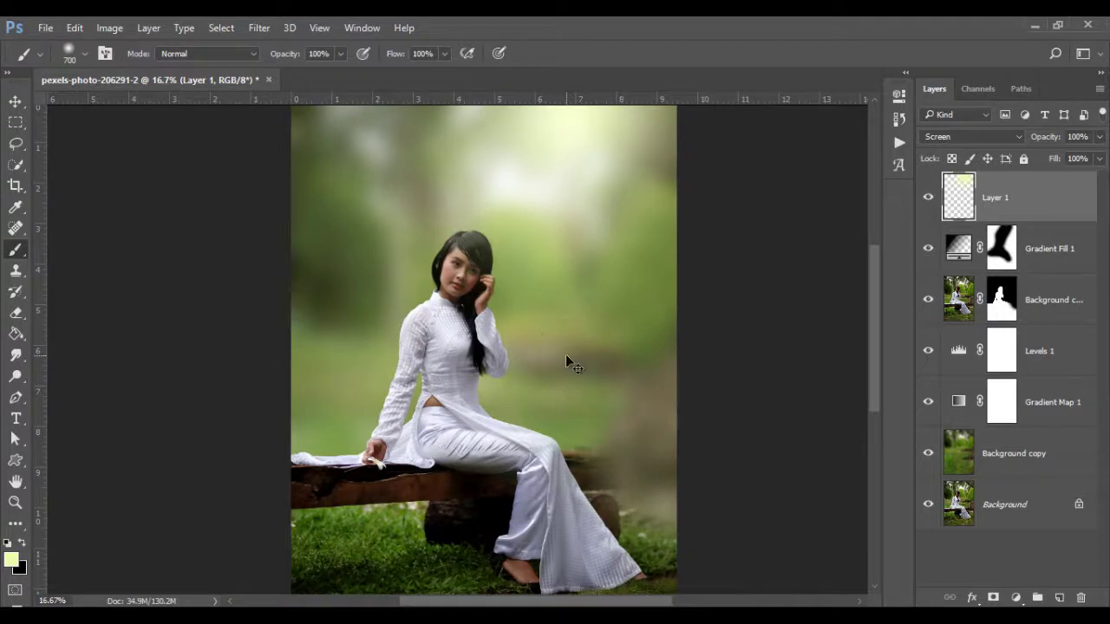
{"action": "key", "text": "ctrl+0"}
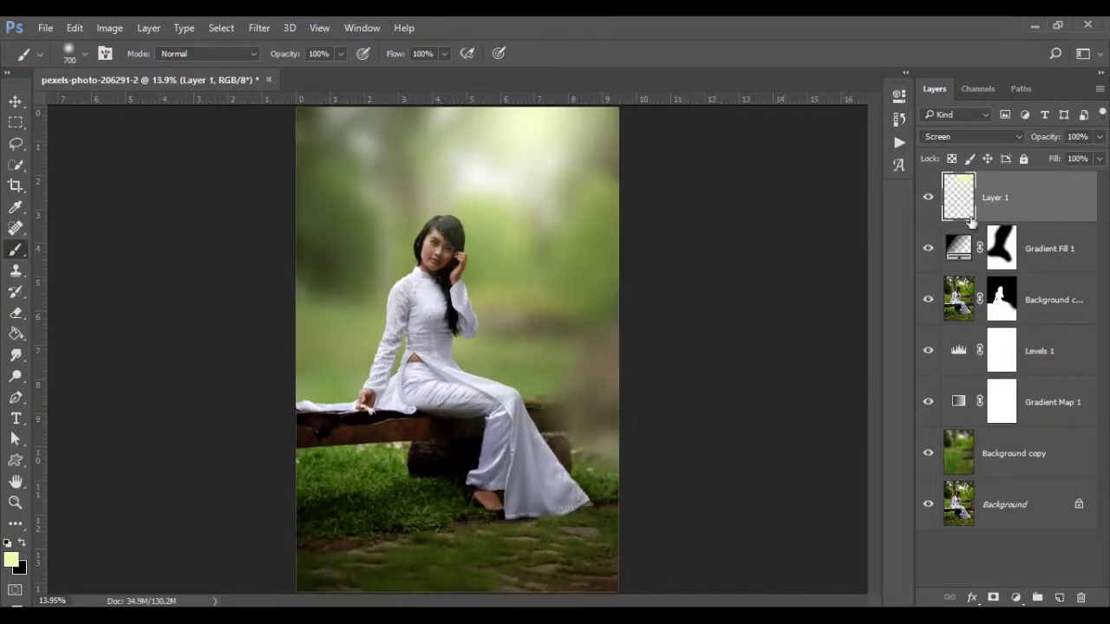
{"action": "key", "text": "ctrl+t"}
Stretch the Screen glow's lower corners outward and commit it at about 135.5% by 122%
{"action": "left_click_drag", "start_coordinate": [285, 373], "coordinate": [260, 425]}
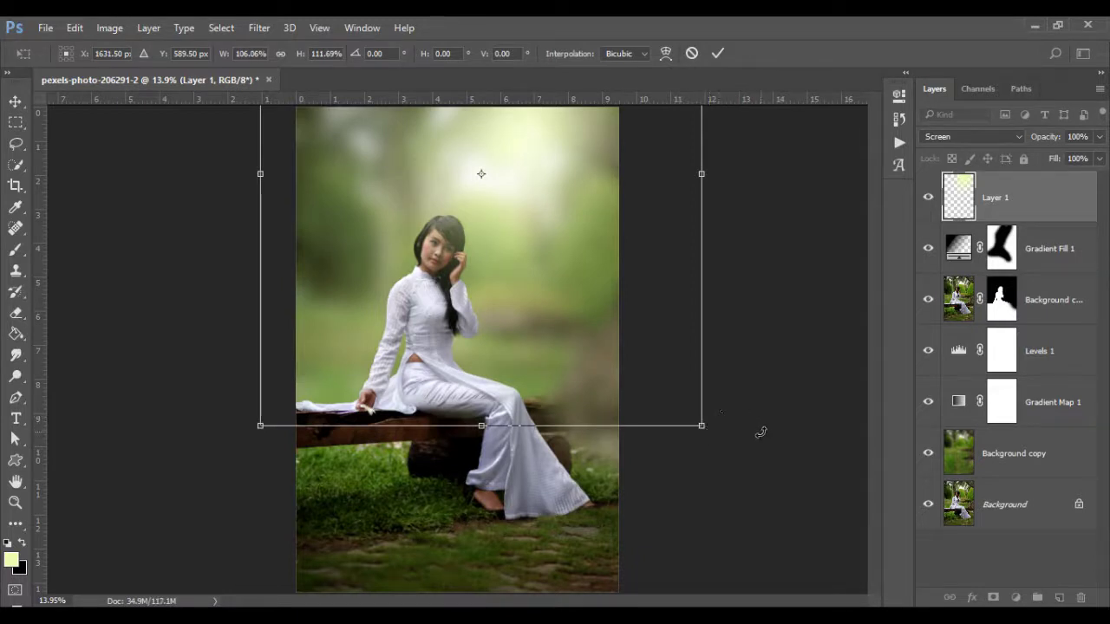
{"action": "left_click_drag", "start_coordinate": [702, 426], "coordinate": [713, 438]}
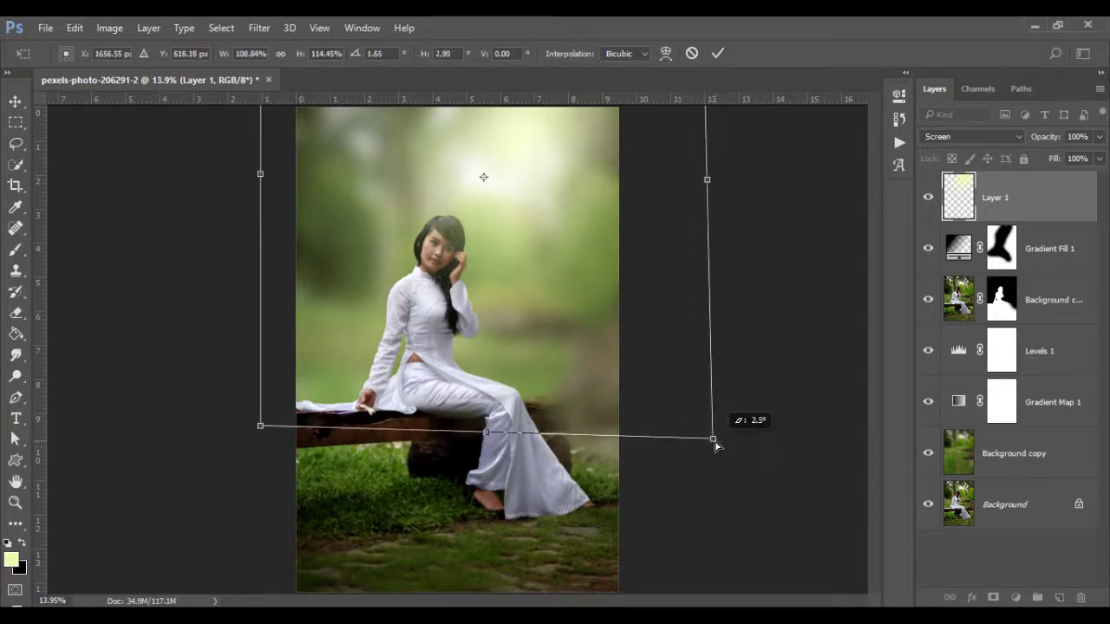
{"action": "left_click_drag", "start_coordinate": [262, 428], "coordinate": [158, 490]}
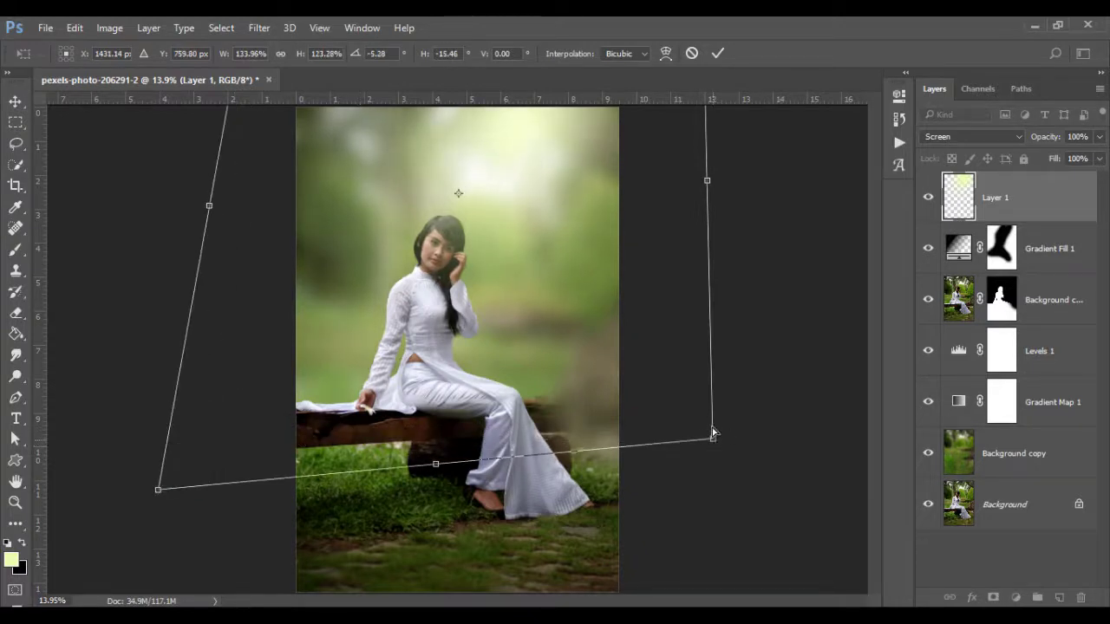
{"action": "left_click_drag", "start_coordinate": [713, 434], "coordinate": [716, 416]}
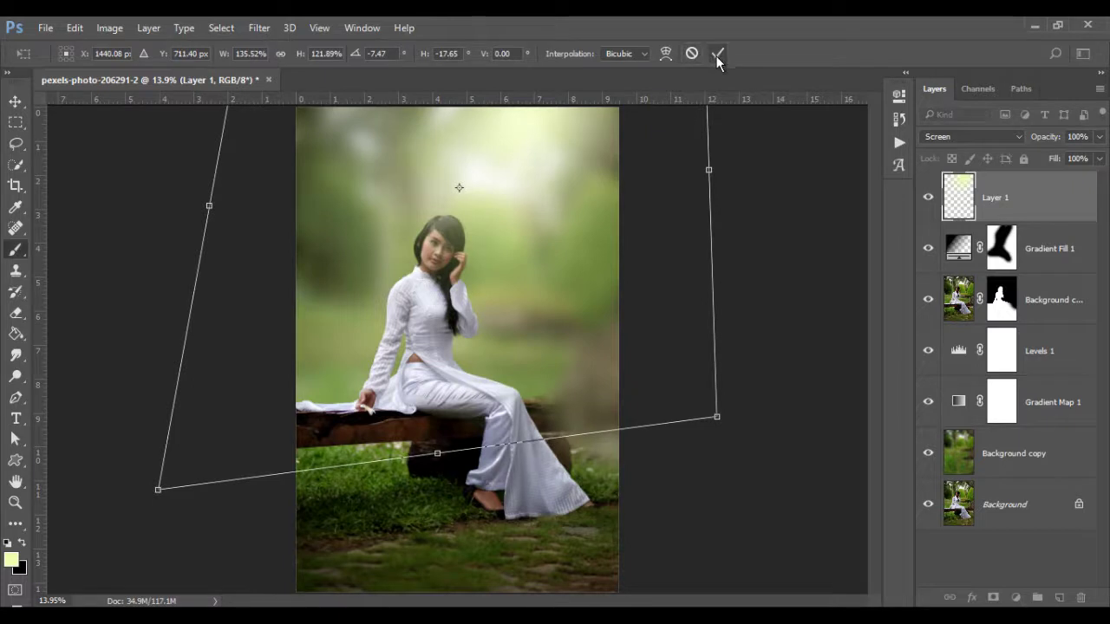
{"action": "left_click", "coordinate": [716, 54]}
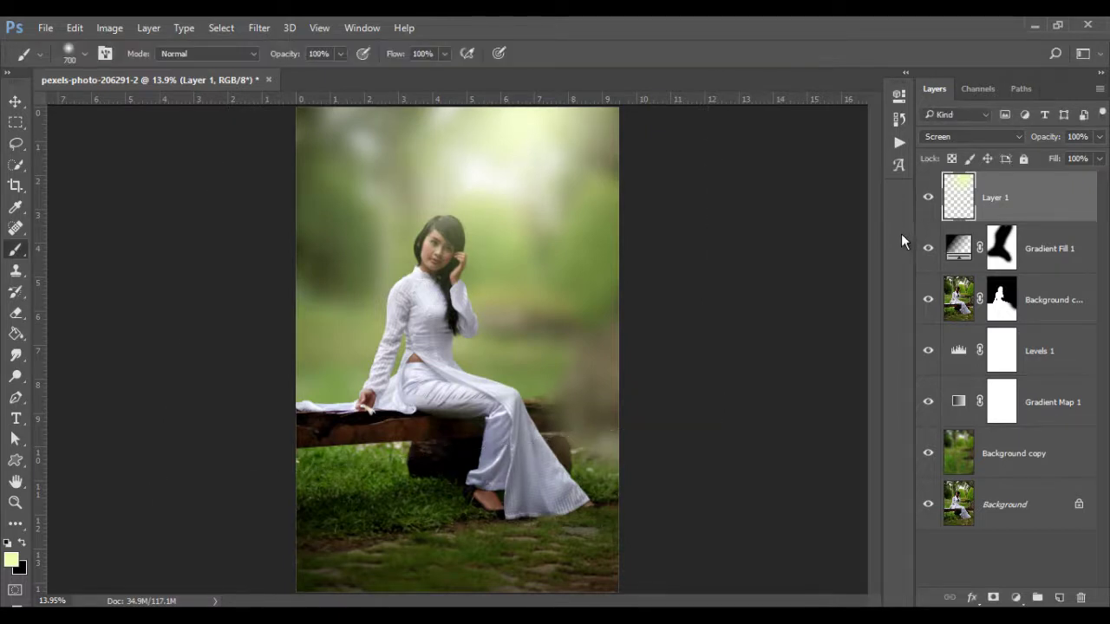
{"action": "left_click", "coordinate": [927, 197]}
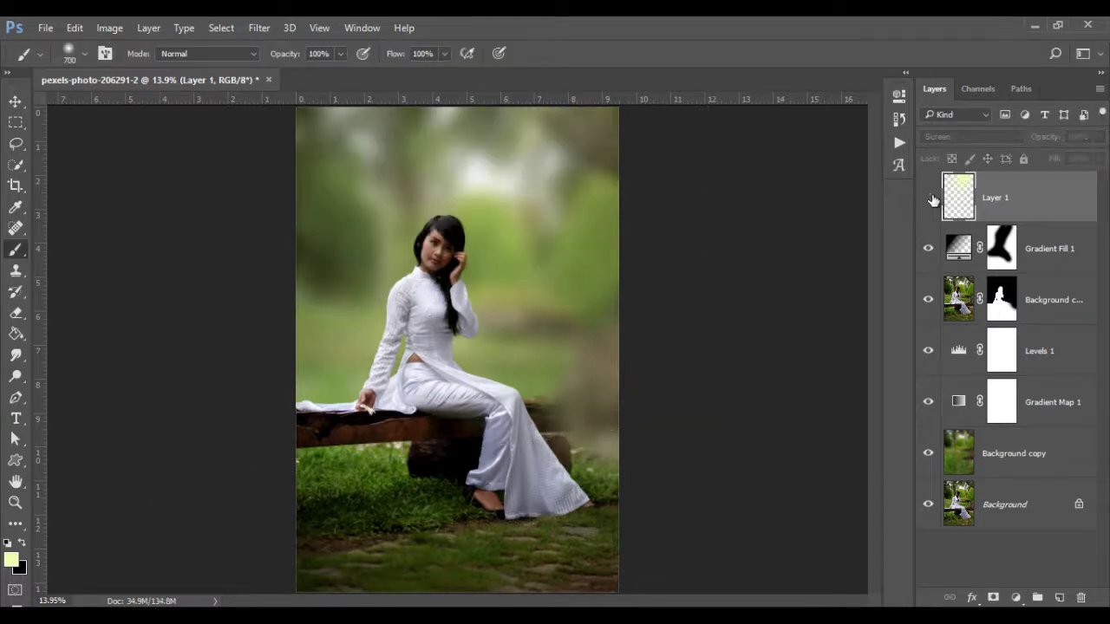
{"action": "left_click", "coordinate": [532, 257]}
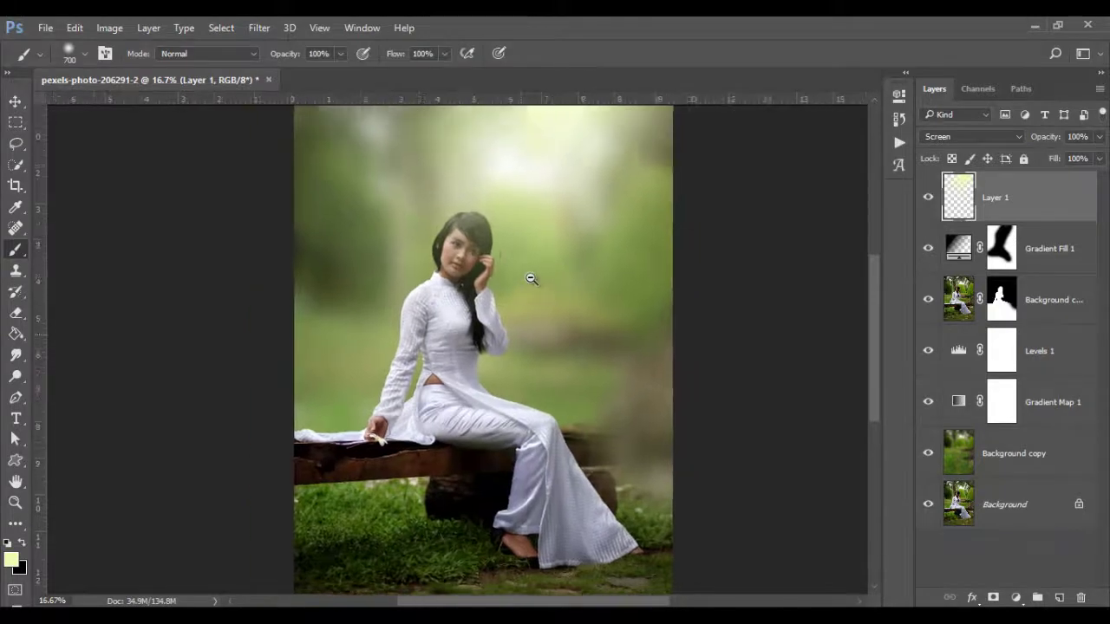
{"action": "left_click", "coordinate": [531, 280], "text": "alt"}
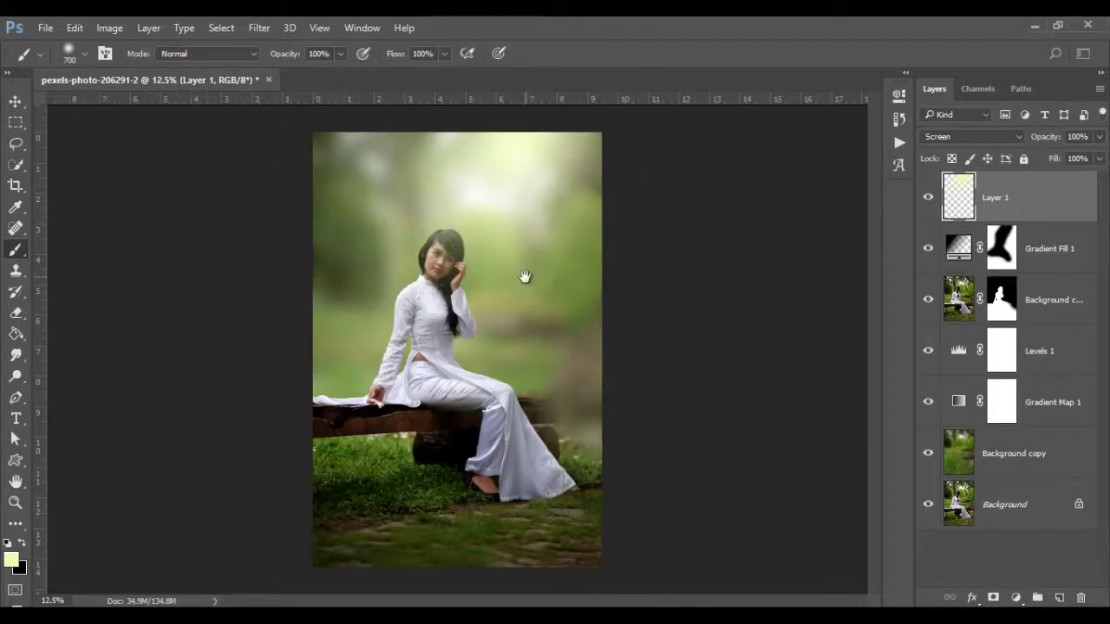
{"action": "left_click", "coordinate": [525, 278]}
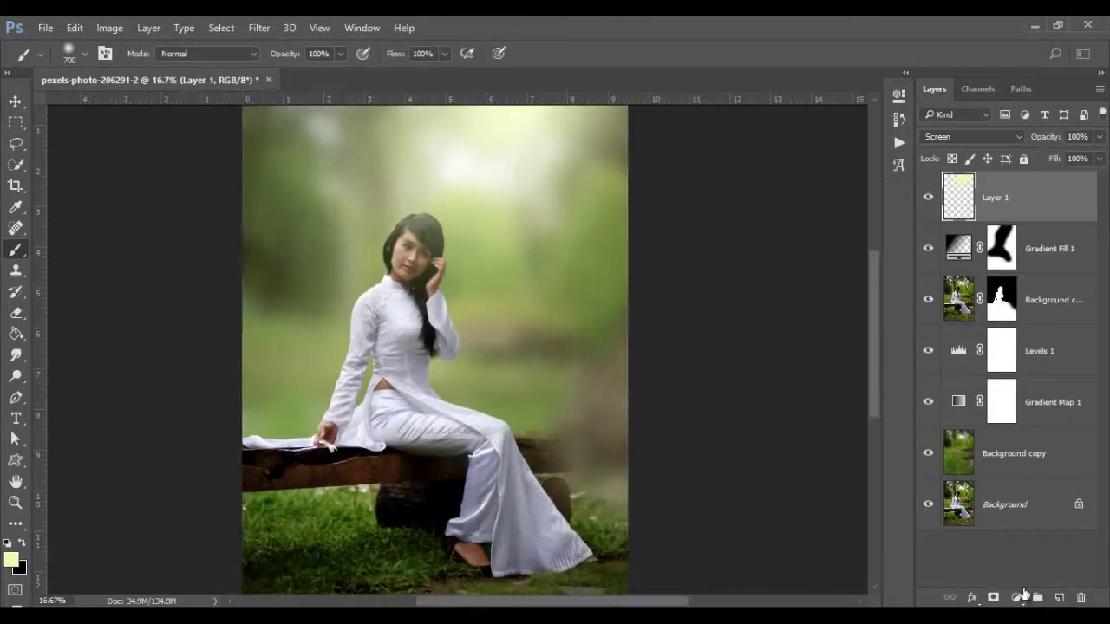
{"action": "left_click", "coordinate": [1016, 597]}
Add a Hue/Saturation layer shifting Greens to hue -54 with a widened range and saturation +10
{"action": "left_click", "coordinate": [1053, 397]}
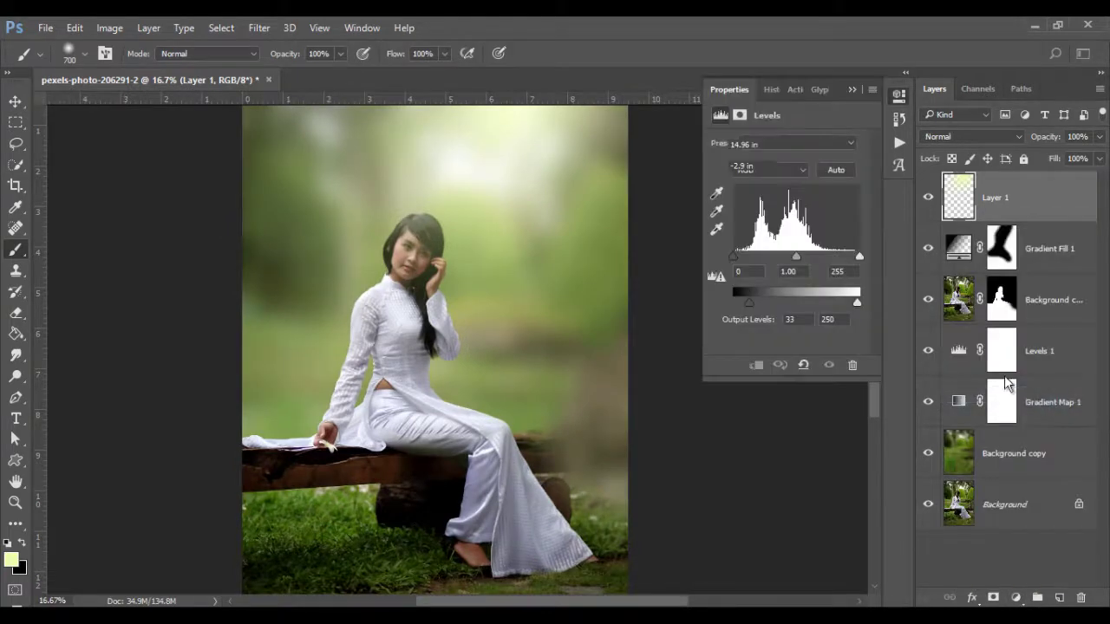
{"action": "left_click", "coordinate": [780, 162]}
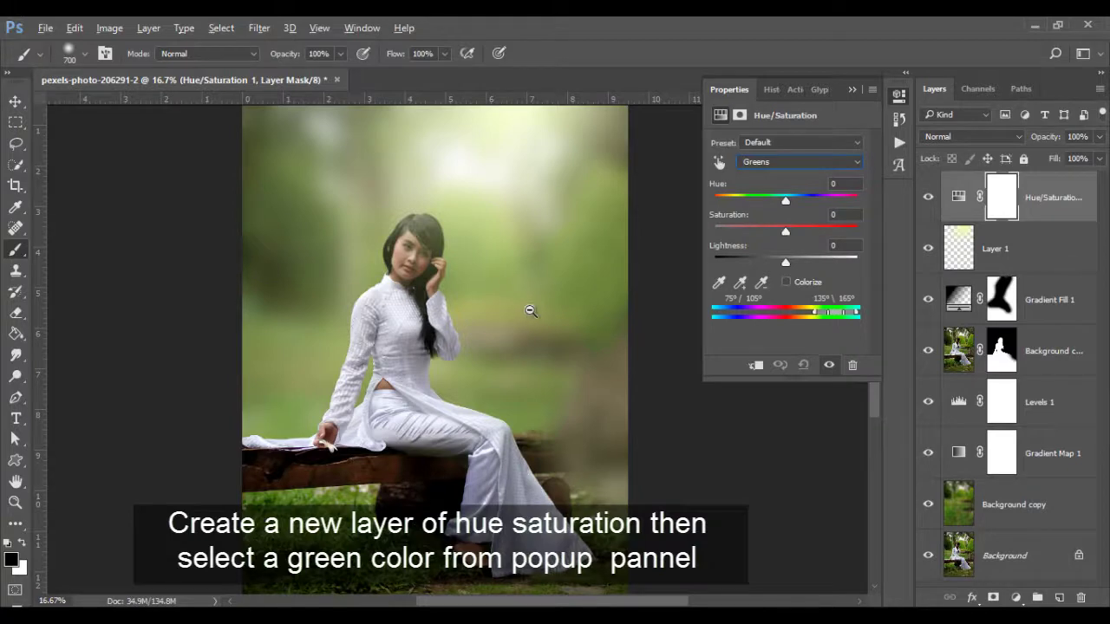
{"action": "scroll", "coordinate": [528, 309], "scroll_direction": "down", "scroll_amount": 1}
{"action": "scroll", "coordinate": [594, 277], "scroll_direction": "up", "scroll_amount": 1}
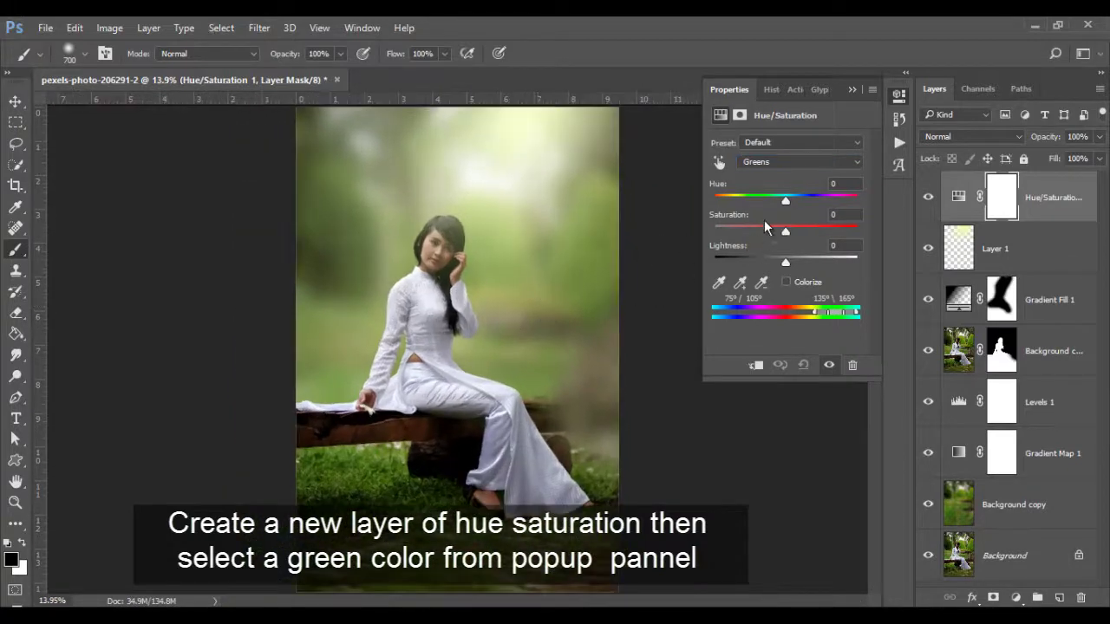
{"action": "left_click_drag", "start_coordinate": [785, 201], "coordinate": [750, 201]}
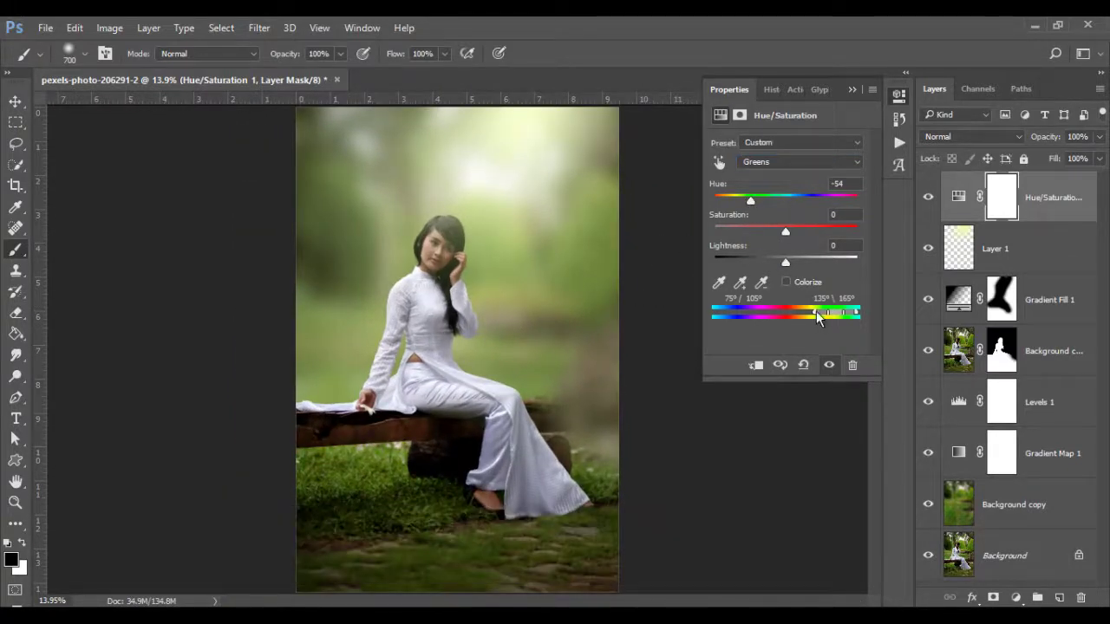
{"action": "mouse_move", "coordinate": [816, 310]}
{"action": "left_mouse_down"}
{"action": "mouse_move", "coordinate": [806, 310]}
{"action": "mouse_move", "coordinate": [824, 312]}
{"action": "left_mouse_up"}
{"action": "mouse_move", "coordinate": [790, 240]}
{"action": "left_mouse_down"}
{"action": "mouse_move", "coordinate": [806, 243]}
{"action": "mouse_move", "coordinate": [796, 234]}
{"action": "left_mouse_up"}
{"action": "left_click", "coordinate": [853, 88]}
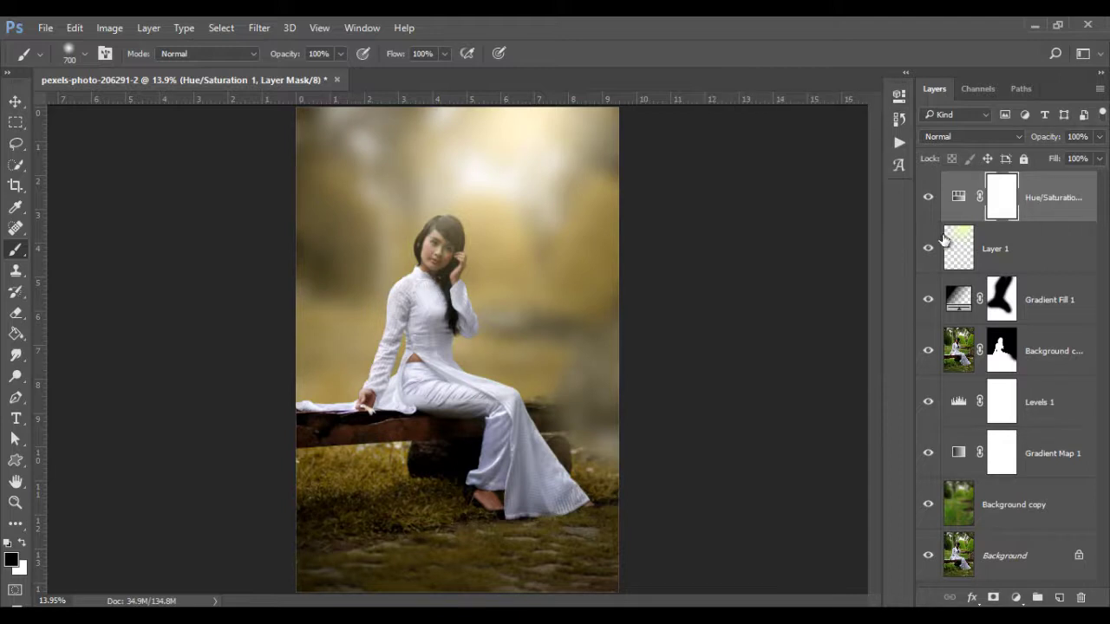
{"action": "left_click", "coordinate": [926, 198]}
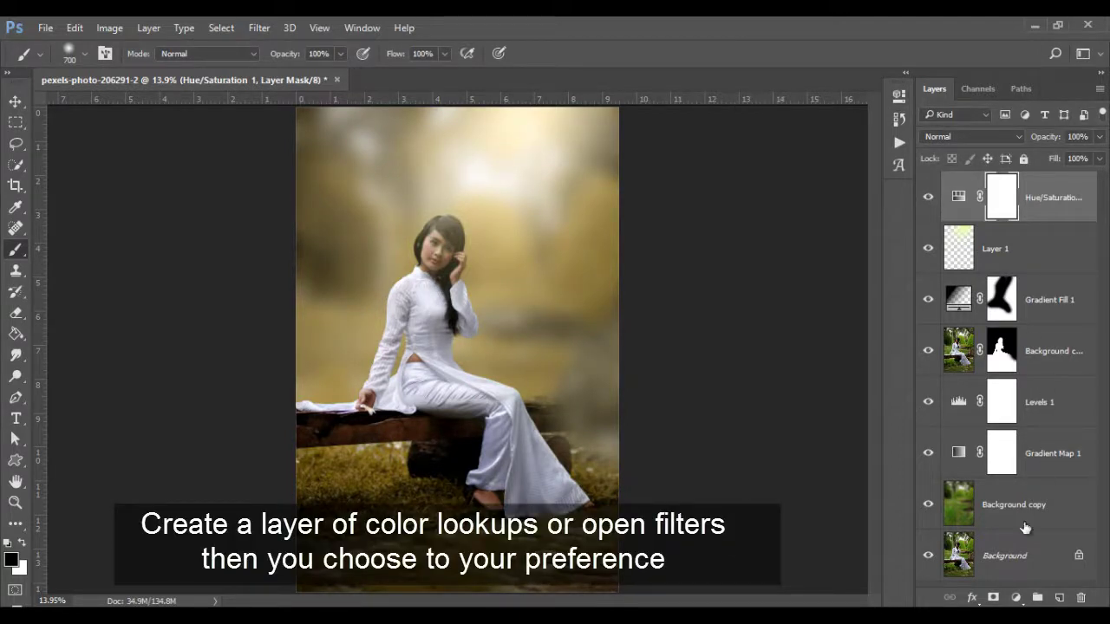
Add a Color Lookup layer using Fuji REALA 500D Kodak 2393, blended as Screen at 45% opacity
{"action": "left_click", "coordinate": [1016, 598]}
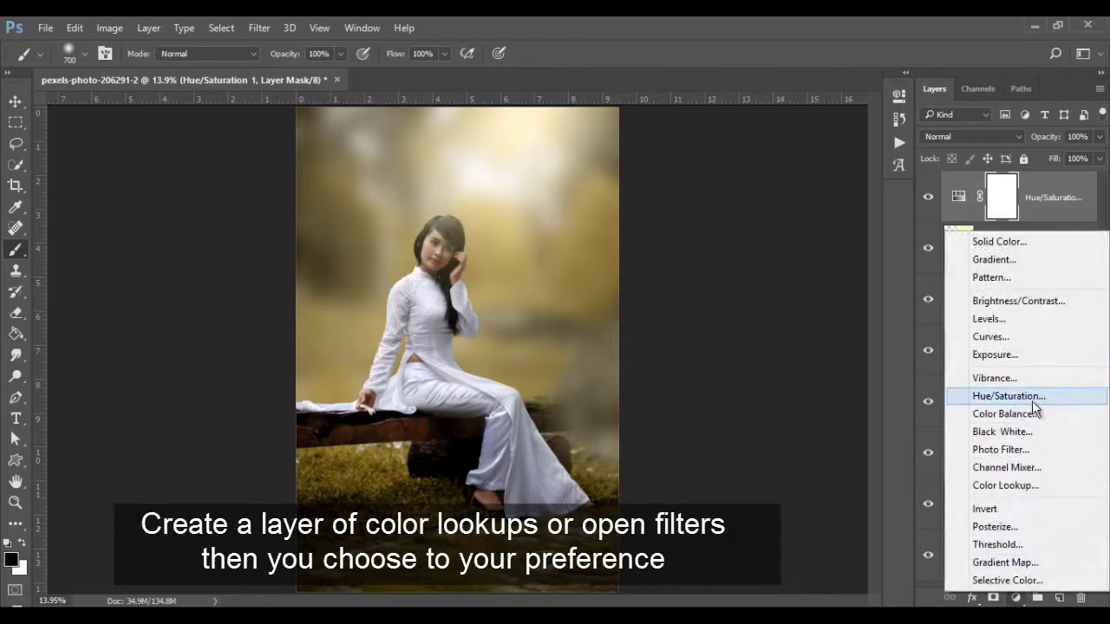
{"action": "left_click", "coordinate": [1036, 486]}
{"action": "left_click", "coordinate": [819, 142]}
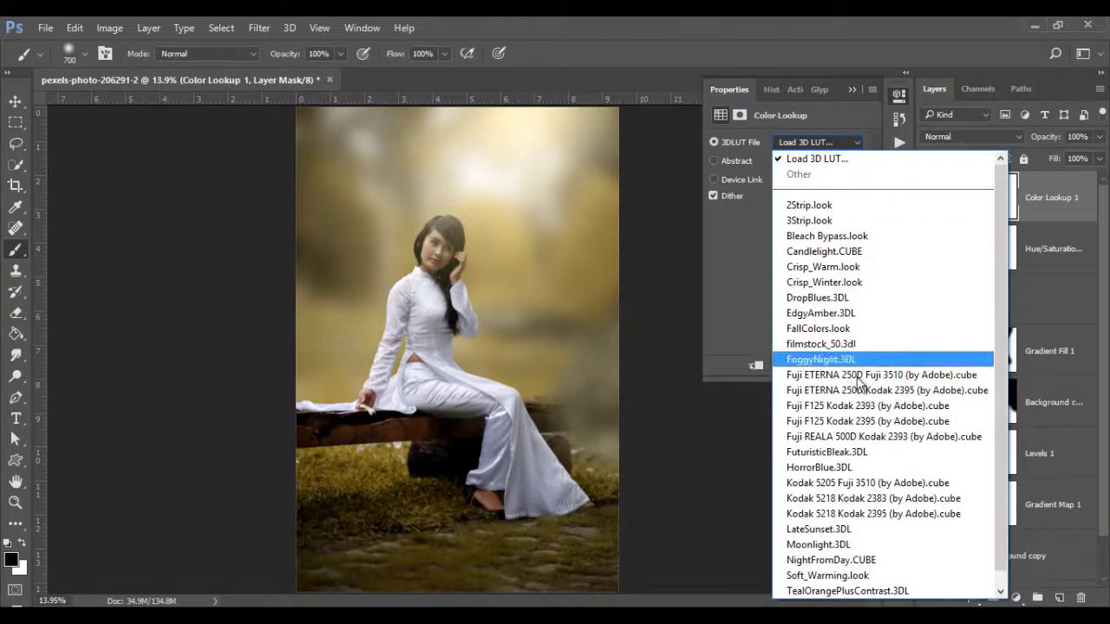
{"action": "left_click", "coordinate": [860, 437]}
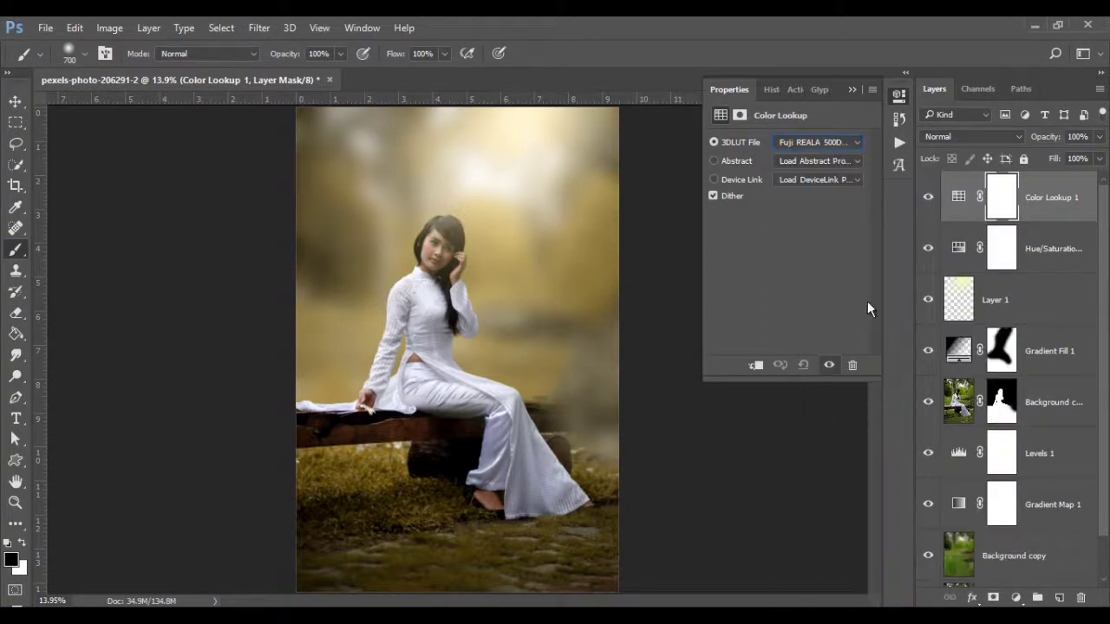
{"action": "left_click", "coordinate": [965, 134]}
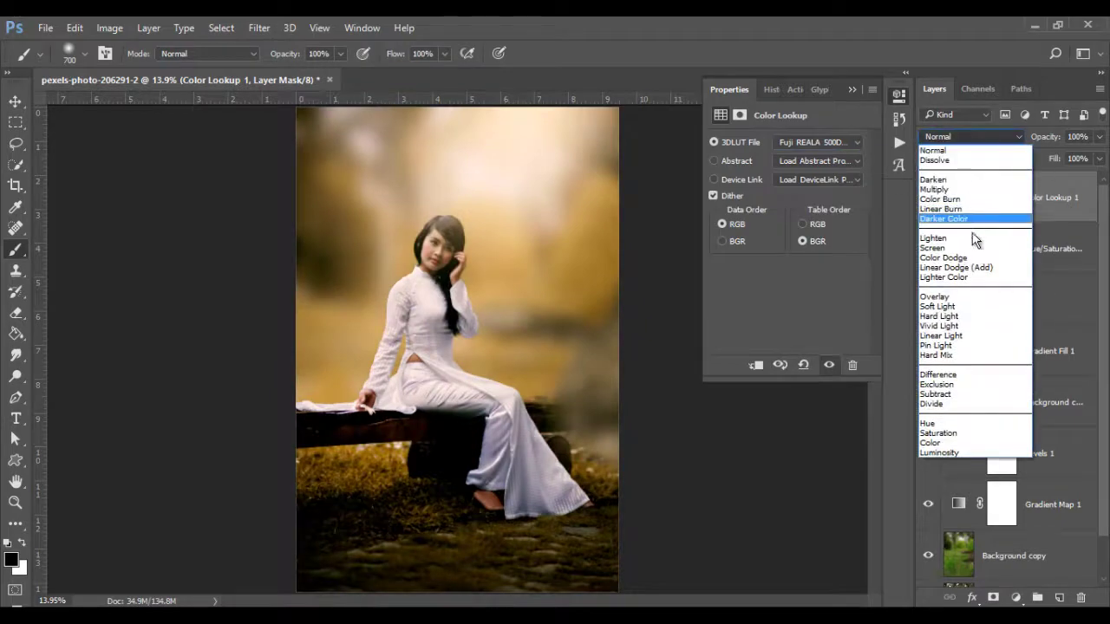
{"action": "left_click", "coordinate": [976, 249]}
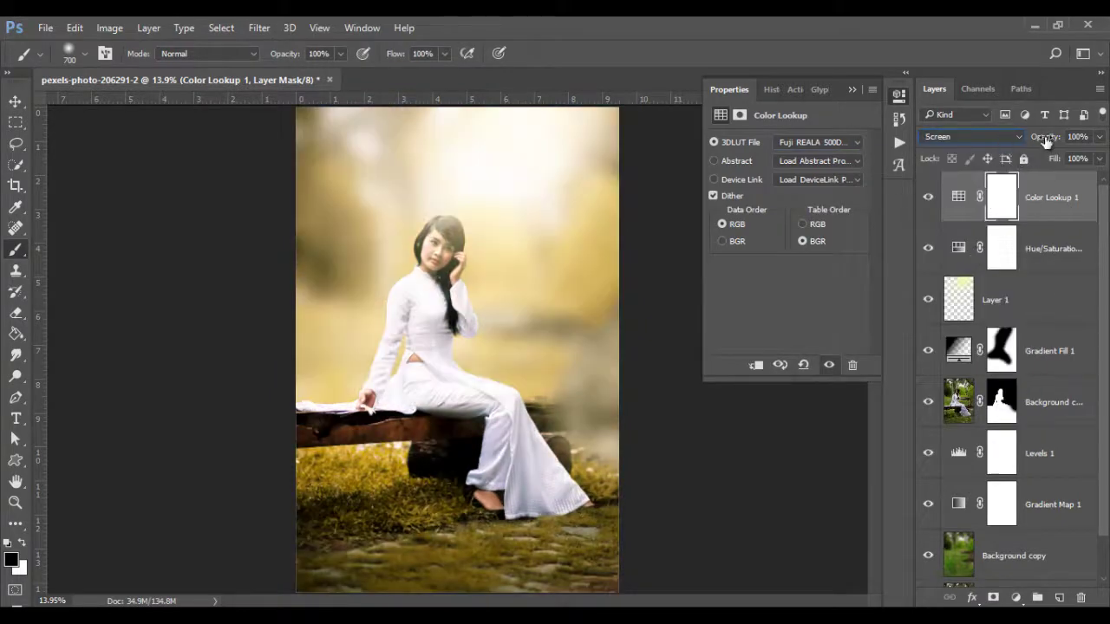
{"action": "left_click_drag", "start_coordinate": [1045, 142], "coordinate": [1012, 143]}
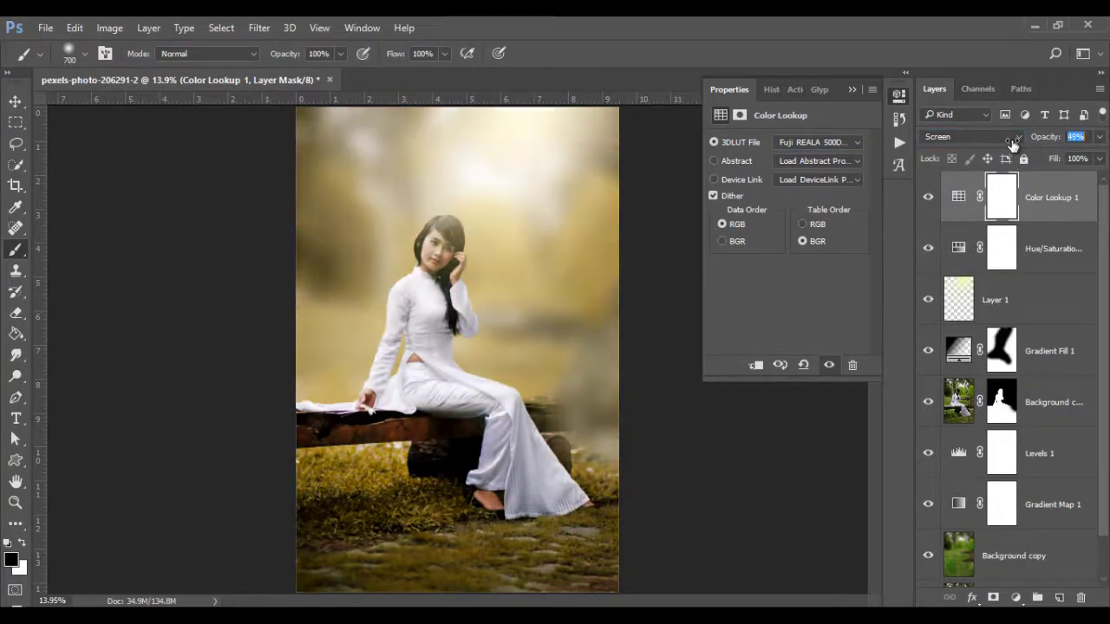
Preview alternative film lookups like FoggyNight and Fuji ETERNA 250, toggling the layer to compare
{"action": "left_click", "coordinate": [855, 144]}
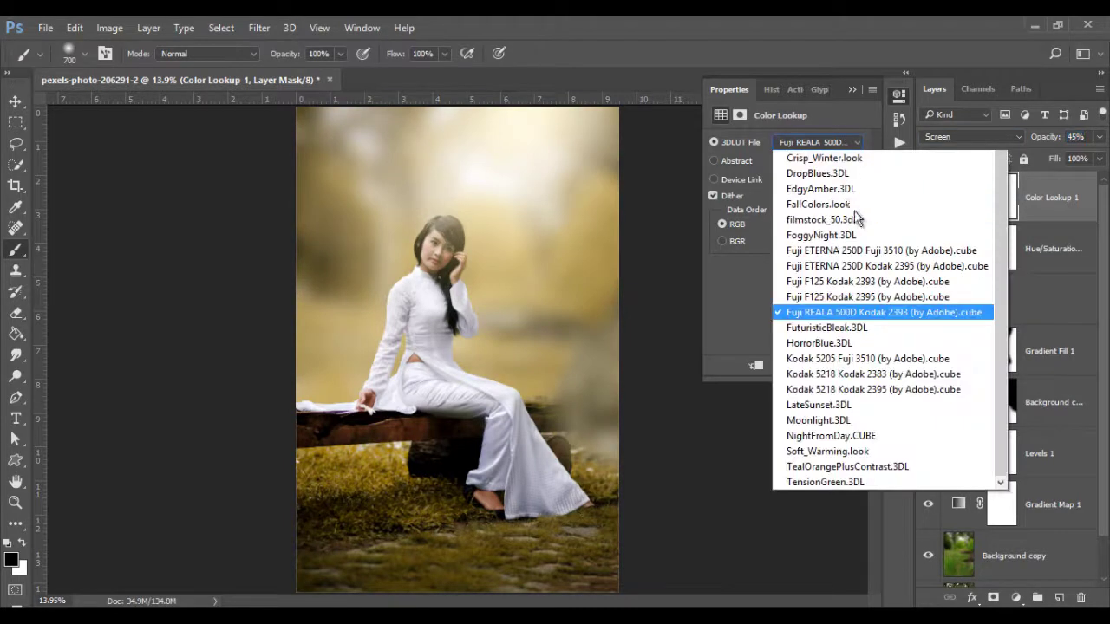
{"action": "left_click", "coordinate": [827, 403]}
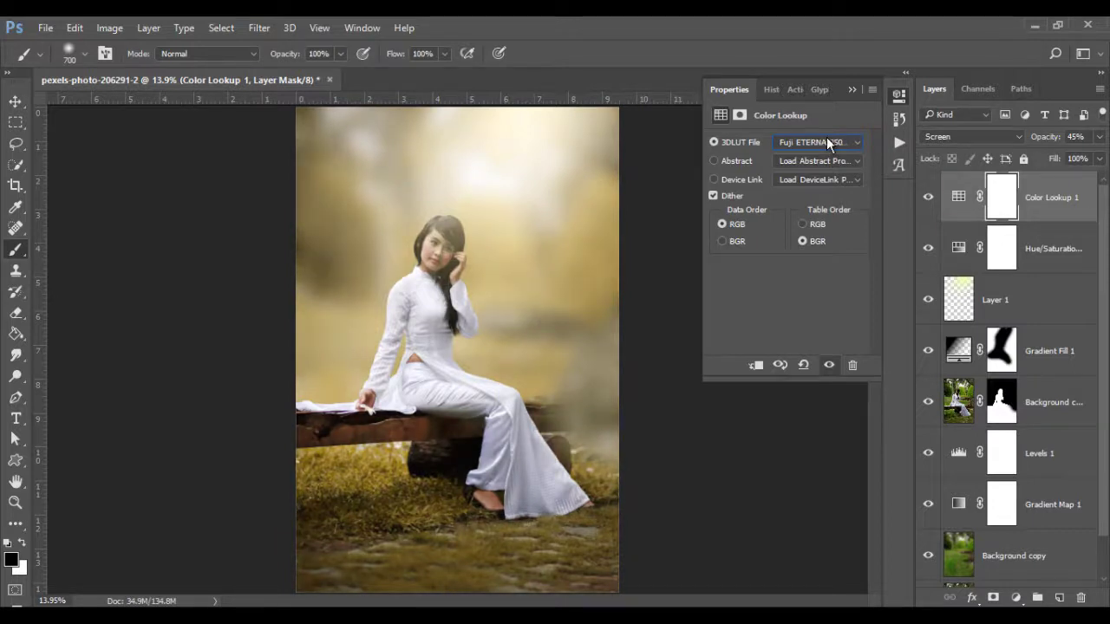
{"action": "key", "text": "Up"}
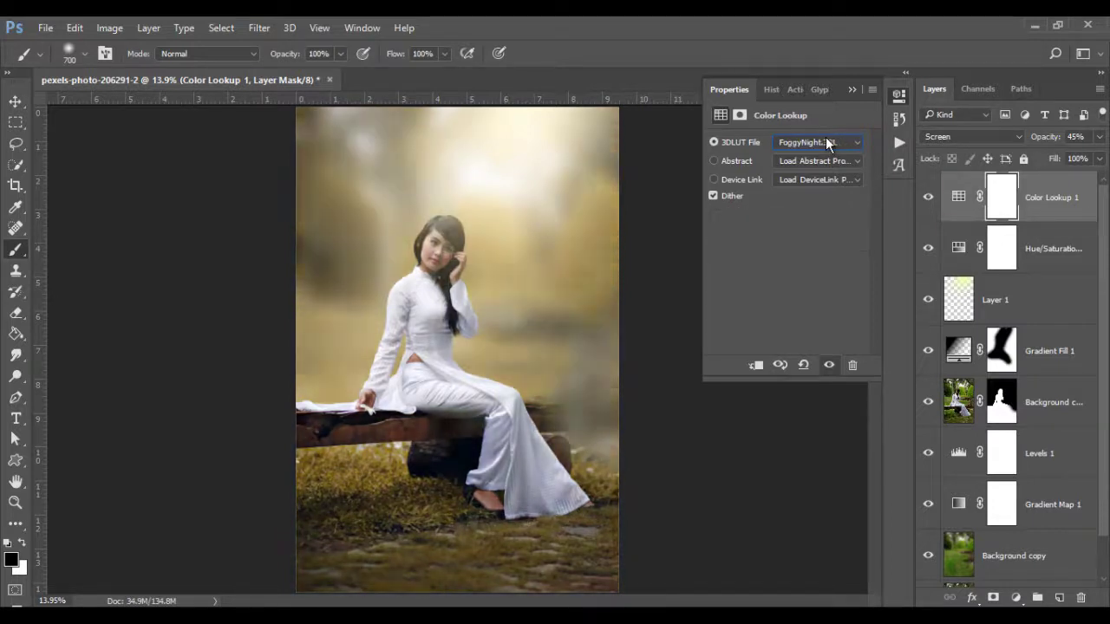
{"action": "key", "text": "Down"}
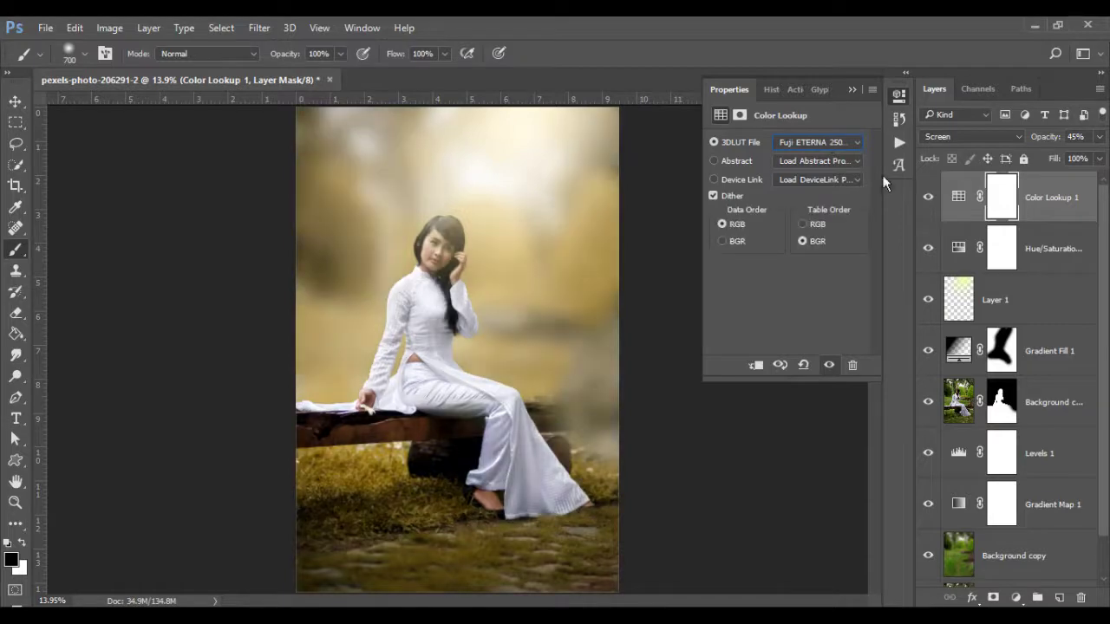
{"action": "left_click", "coordinate": [929, 198]}
Settle on the Fuji F125 Kodak lookup and stamp all visible layers into Layer 2
{"action": "left_click", "coordinate": [824, 142]}
{"action": "left_click", "coordinate": [853, 367]}
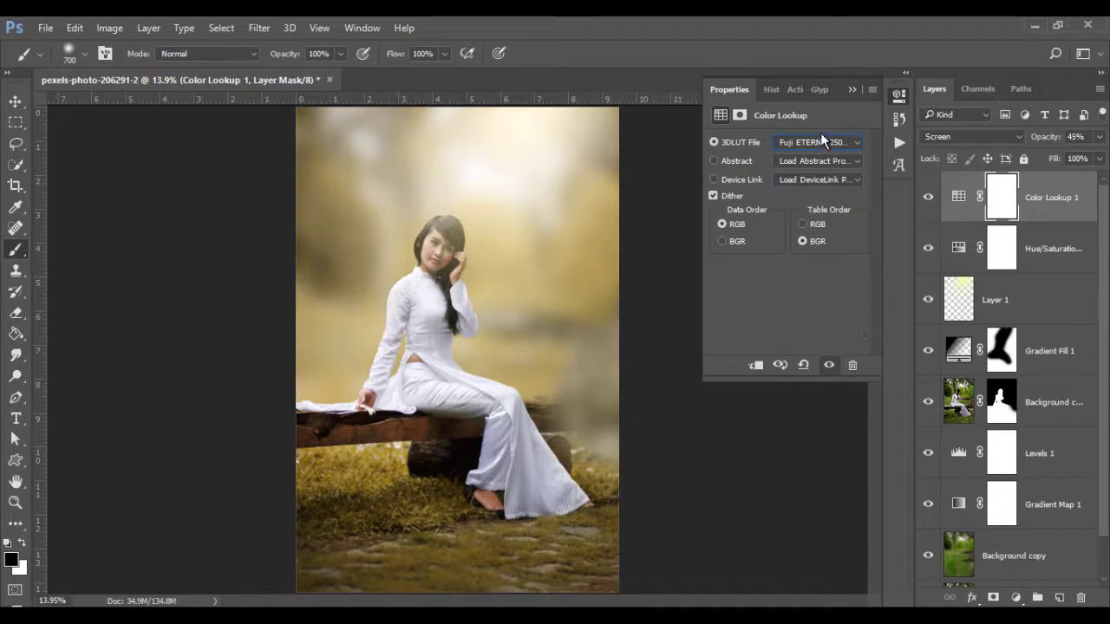
{"action": "key", "text": "Down"}
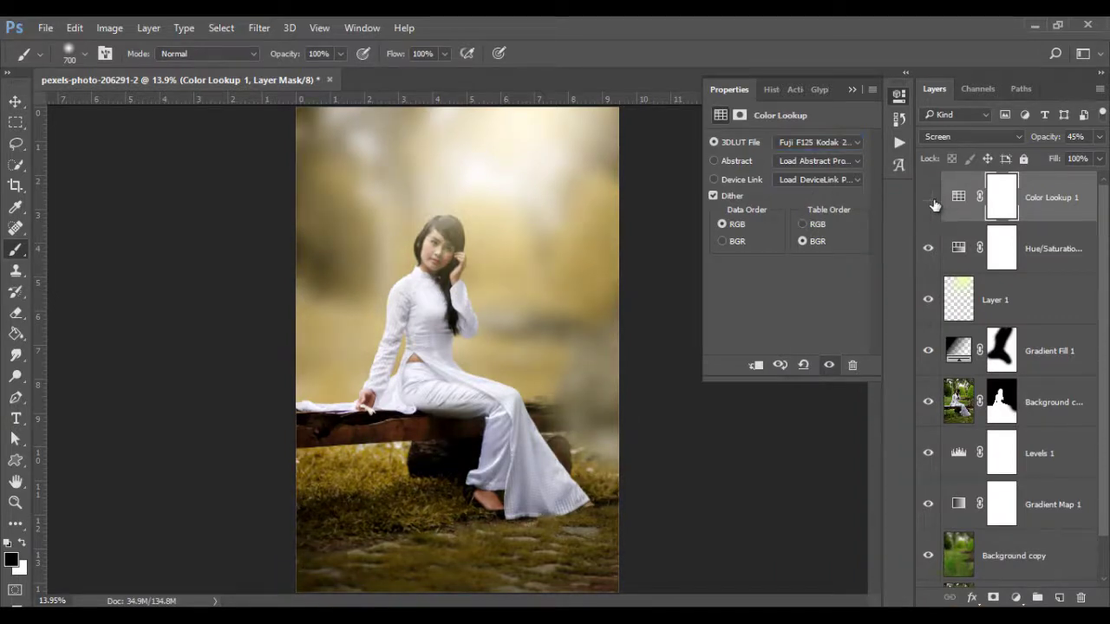
{"action": "key", "text": "Down"}
{"action": "left_click", "coordinate": [852, 87]}
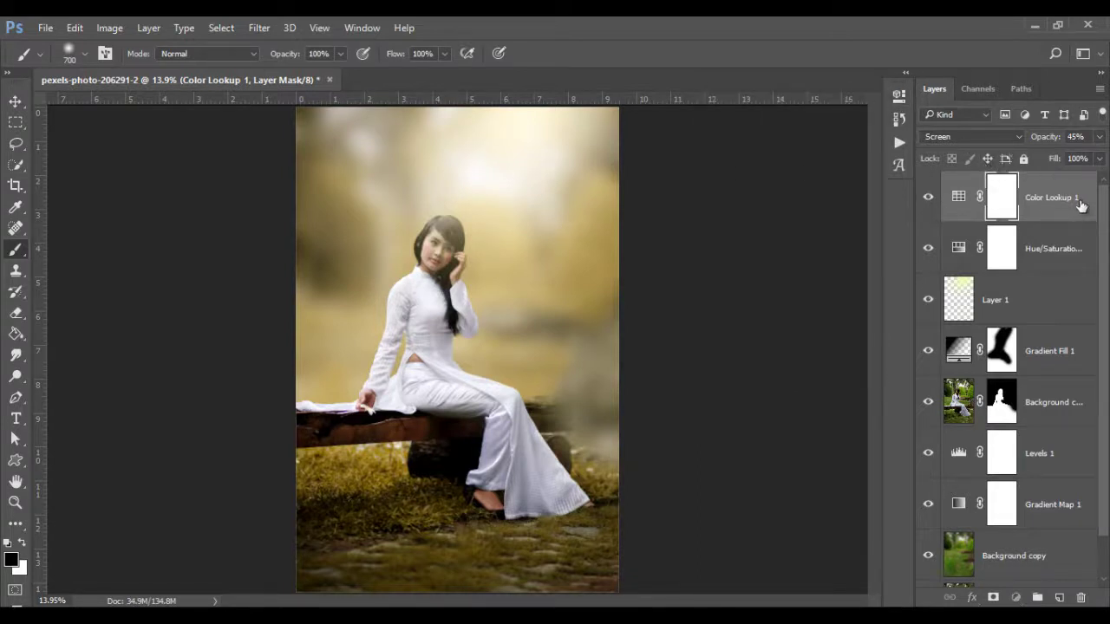
{"action": "key", "text": "ctrl+2"}
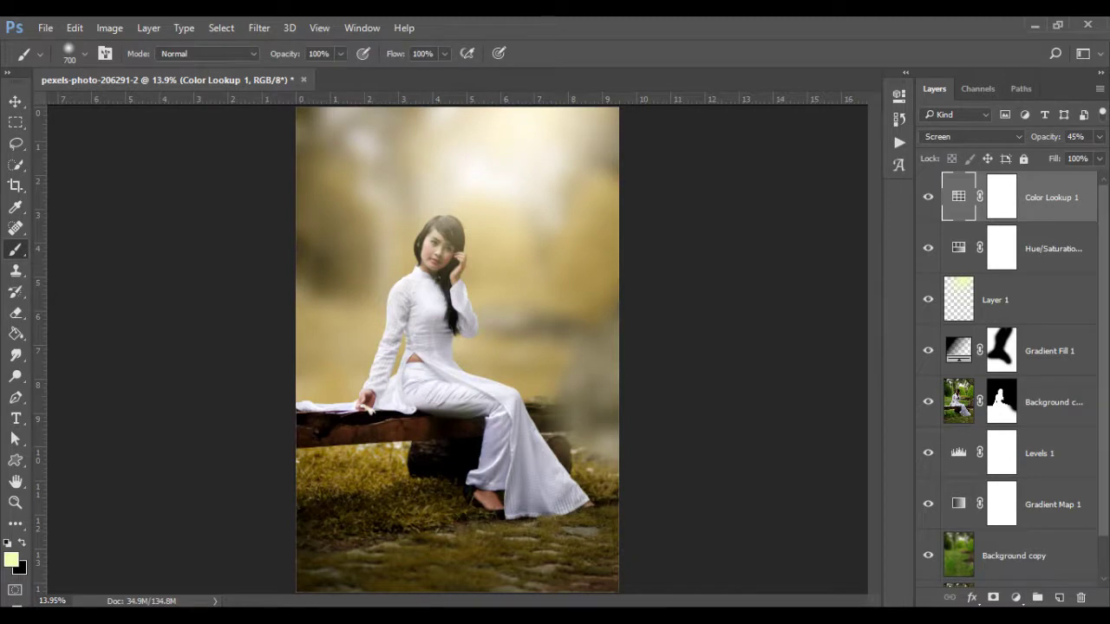
{"action": "key", "text": "shift+ctrl+alt+e"}
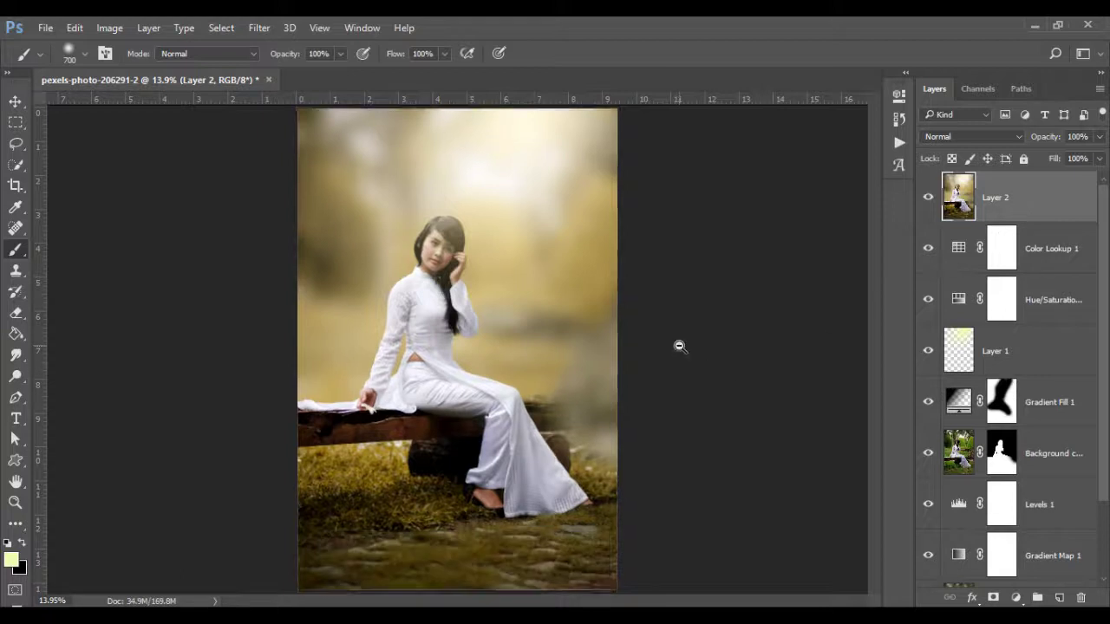
Compare against the original photo, then duplicate stamped Layer 2 as Layer 2 copy
{"action": "scroll", "coordinate": [676, 344], "scroll_direction": "down", "scroll_amount": 1}
{"action": "left_click", "coordinate": [927, 198]}
{"action": "scroll", "coordinate": [925, 347], "scroll_direction": "down", "scroll_amount": 2}
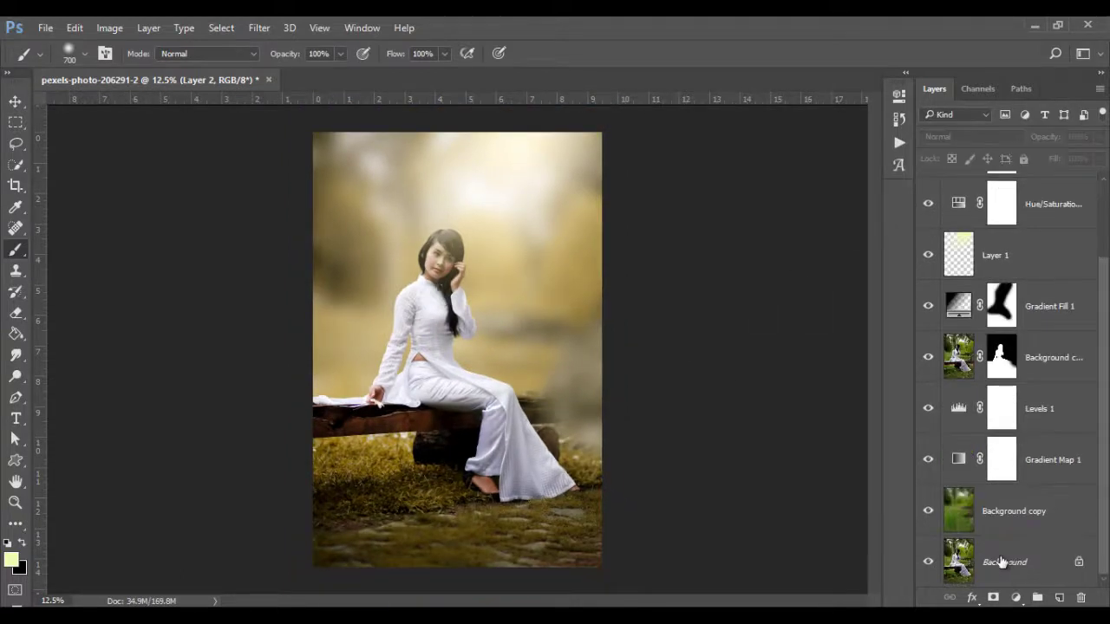
{"action": "left_click", "coordinate": [928, 562], "text": "alt"}
{"action": "scroll", "coordinate": [979, 494], "scroll_direction": "up", "scroll_amount": 2}
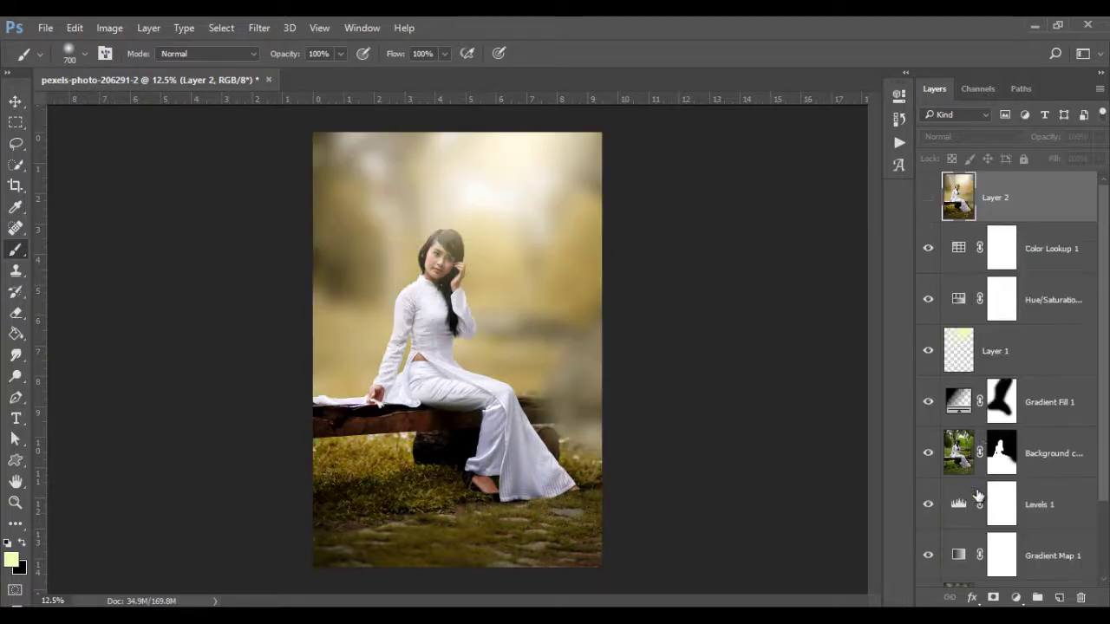
{"action": "left_click", "coordinate": [929, 199]}
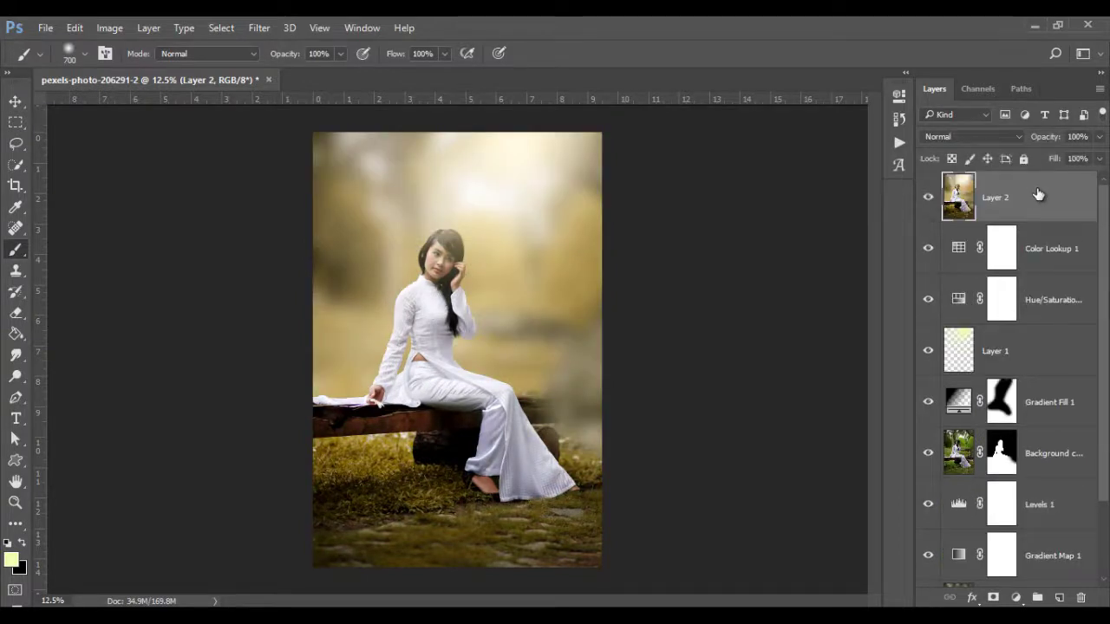
{"action": "key", "text": "ctrl+j"}
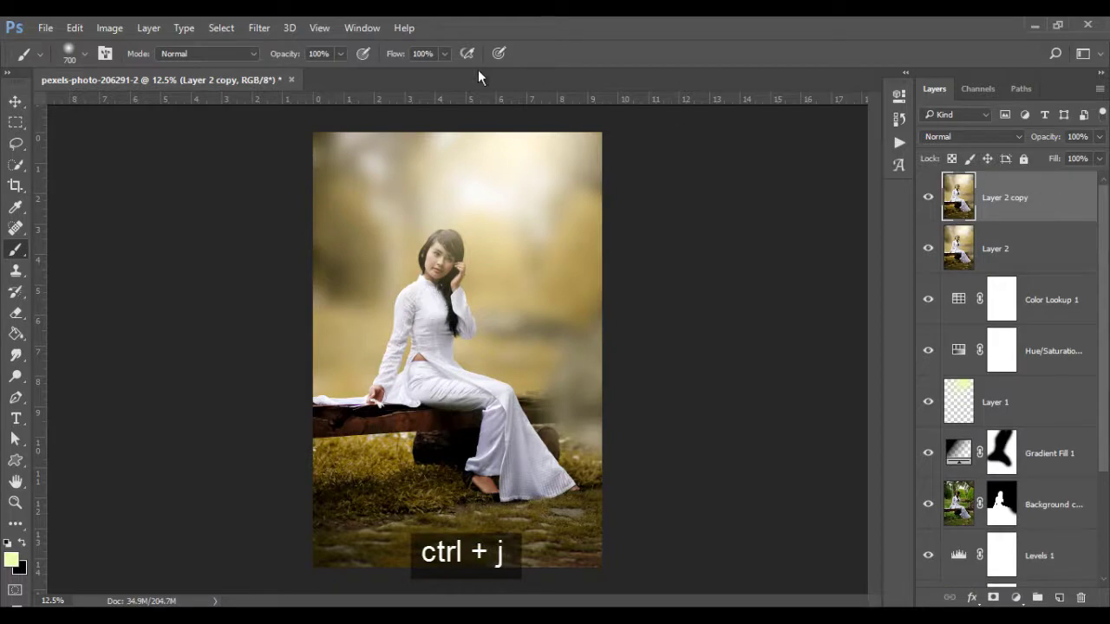
{"action": "left_click", "coordinate": [259, 28]}
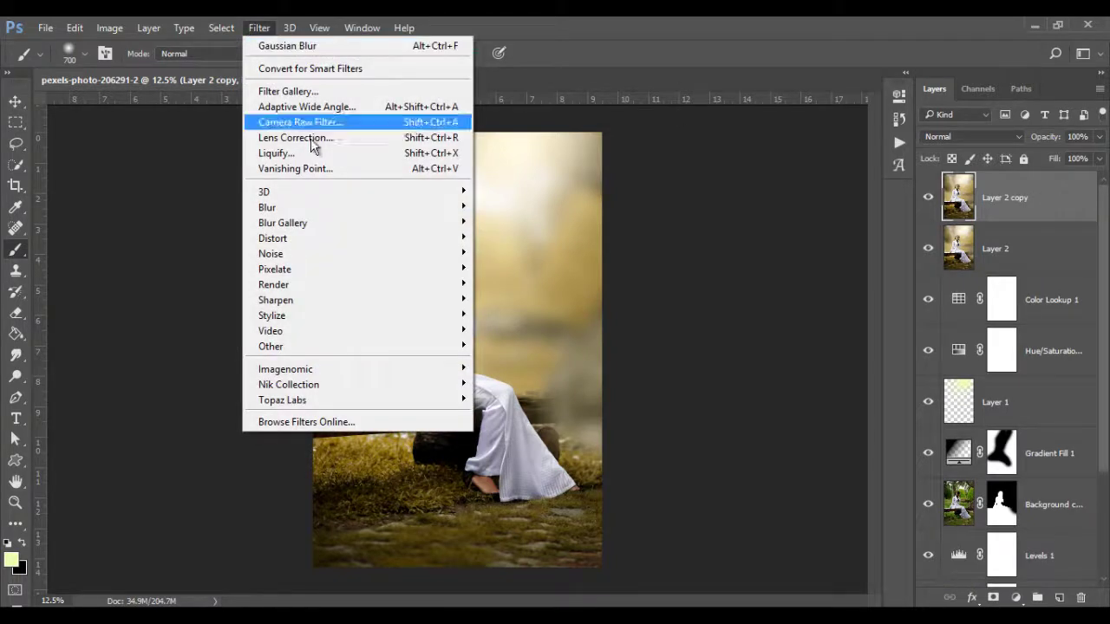
In Camera Raw, set Temperature +4, Contrast +5, Shadows -18, Vibrance +15 and Saturation +8
{"action": "left_click", "coordinate": [357, 122]}
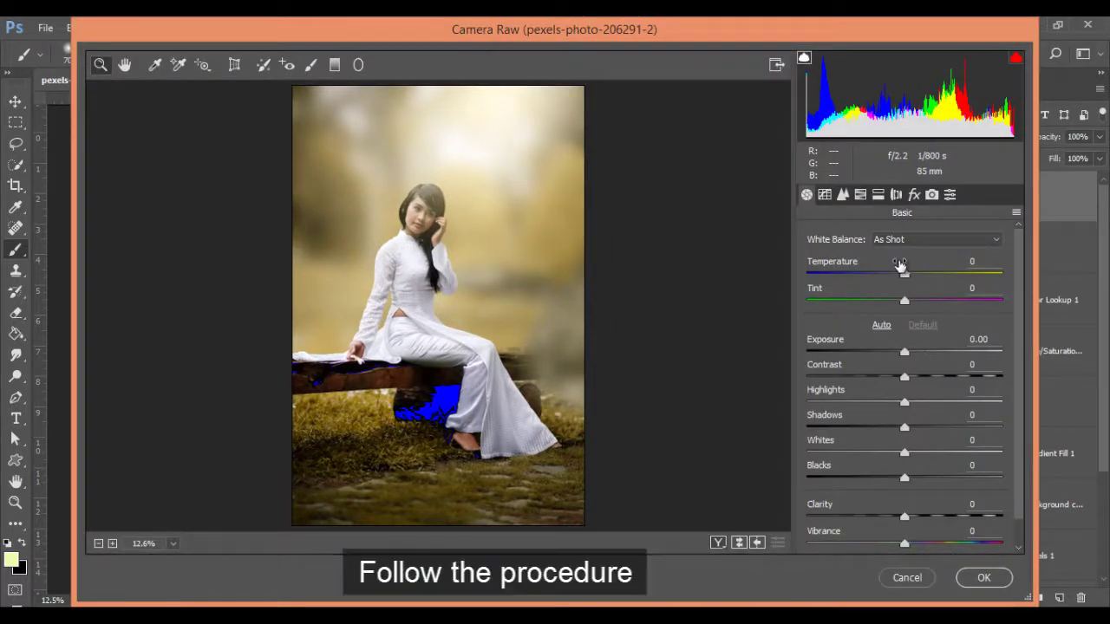
{"action": "left_click_drag", "start_coordinate": [905, 274], "coordinate": [909, 275]}
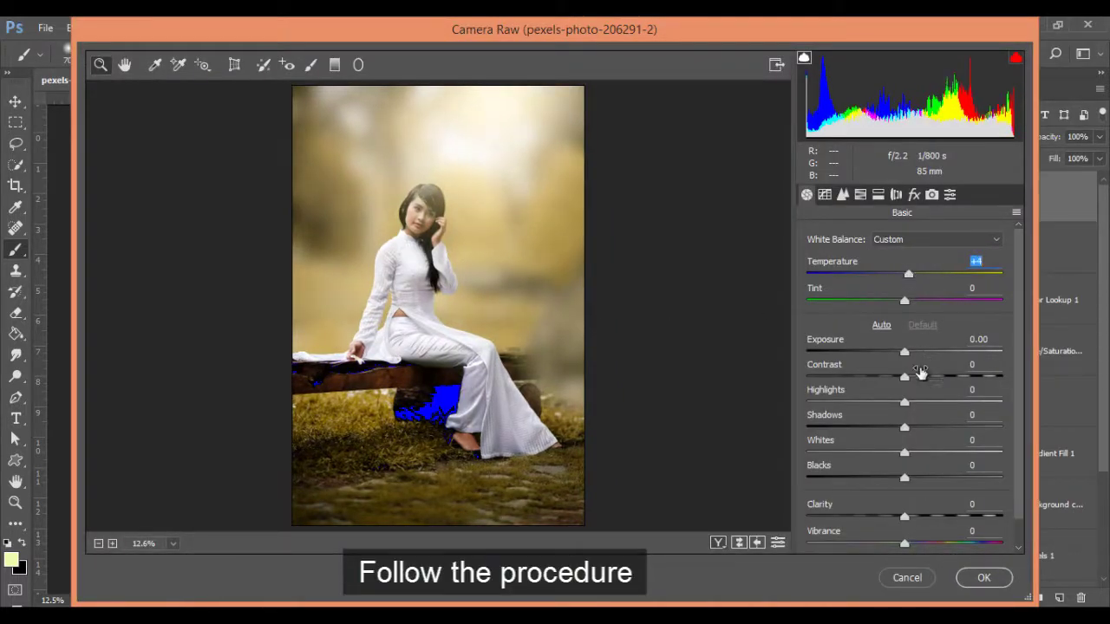
{"action": "left_click_drag", "start_coordinate": [907, 379], "coordinate": [912, 378]}
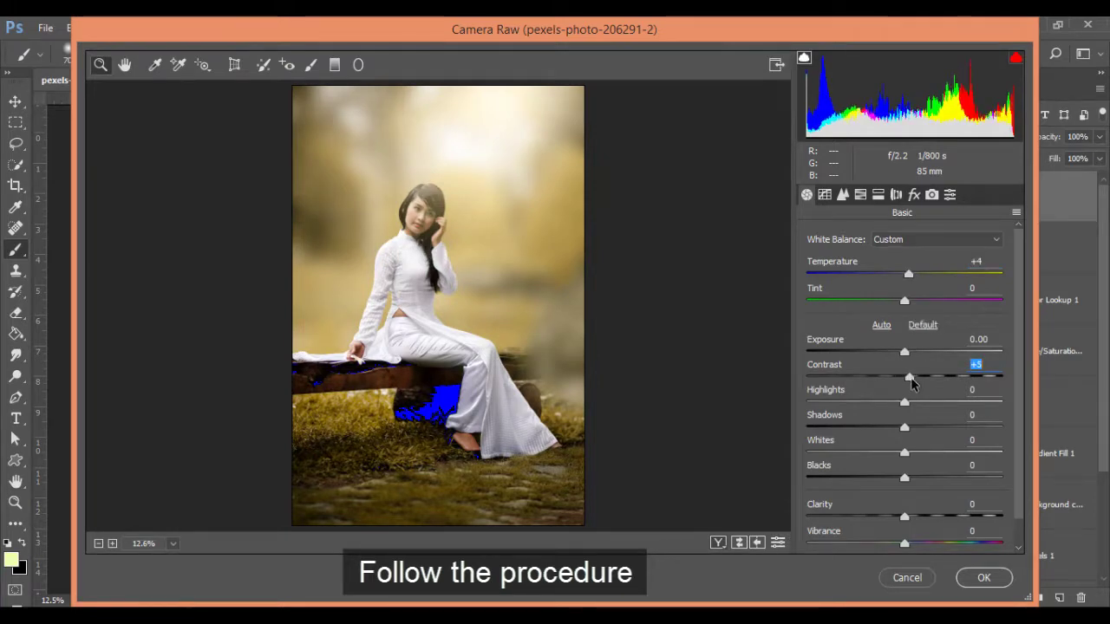
{"action": "scroll", "coordinate": [909, 397], "scroll_direction": "down", "scroll_amount": 1}
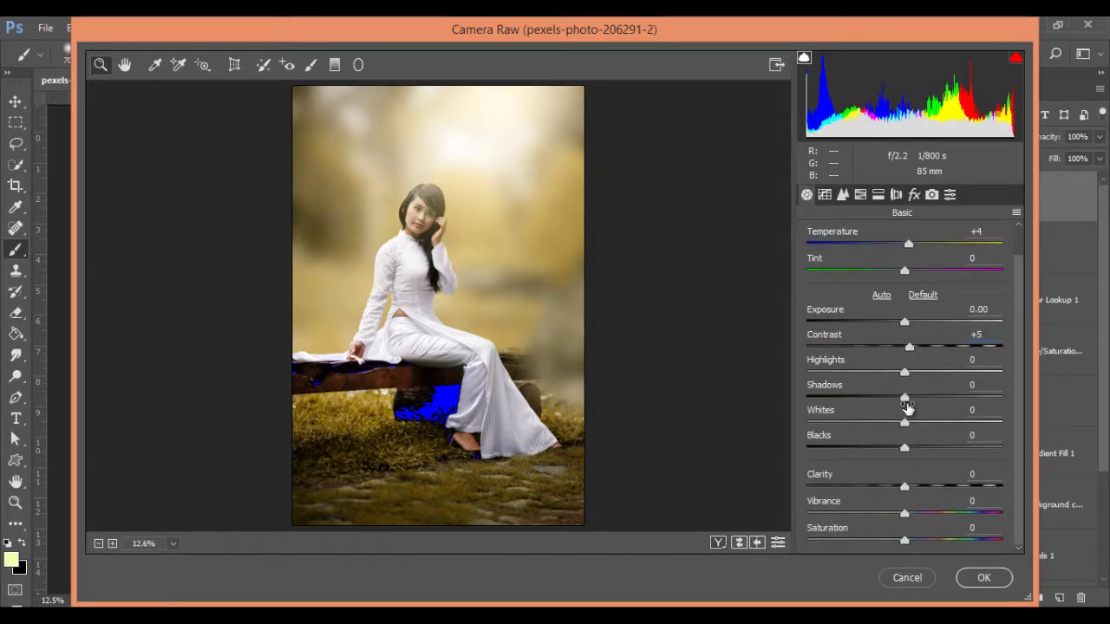
{"action": "left_click_drag", "start_coordinate": [904, 397], "coordinate": [890, 398]}
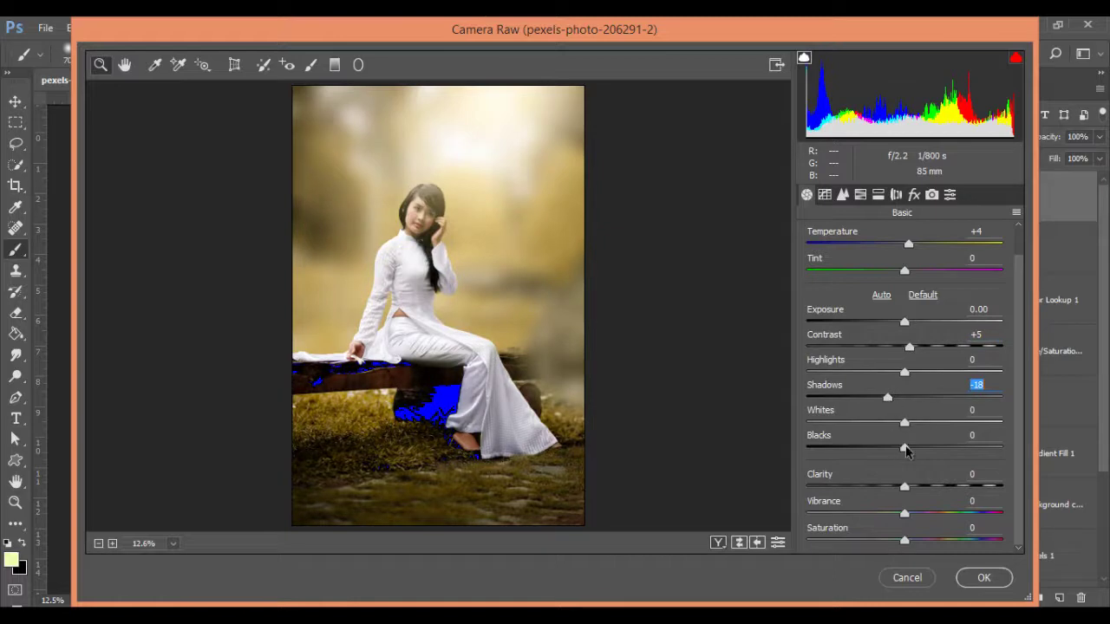
{"action": "mouse_move", "coordinate": [905, 513]}
{"action": "left_mouse_down"}
{"action": "mouse_move", "coordinate": [919, 513]}
{"action": "mouse_move", "coordinate": [911, 540]}
{"action": "left_mouse_up"}
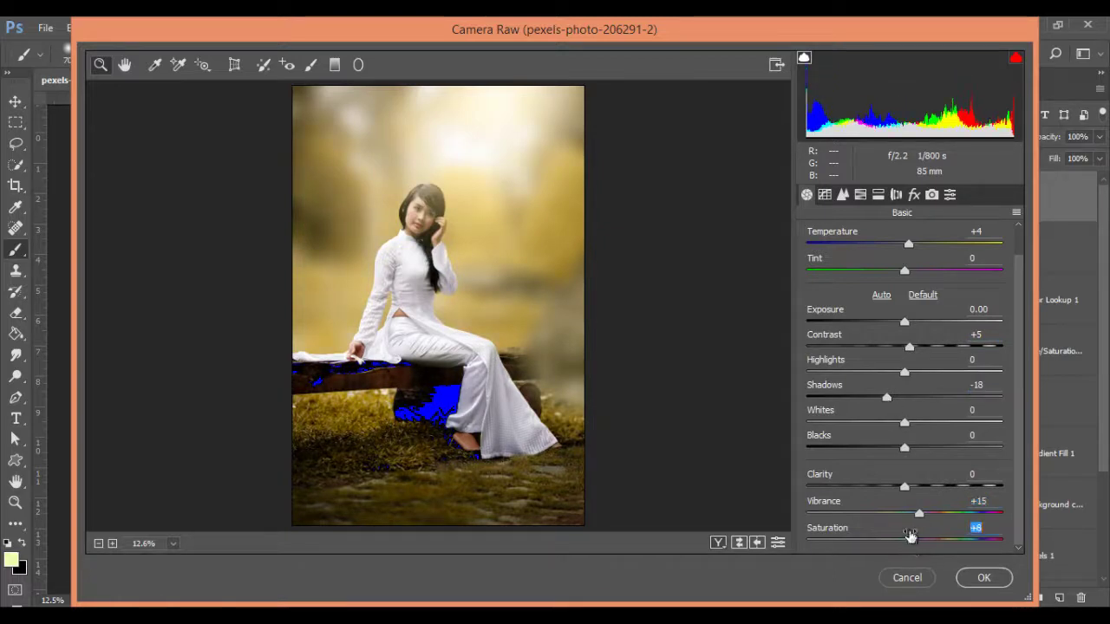
{"action": "left_click", "coordinate": [859, 195]}
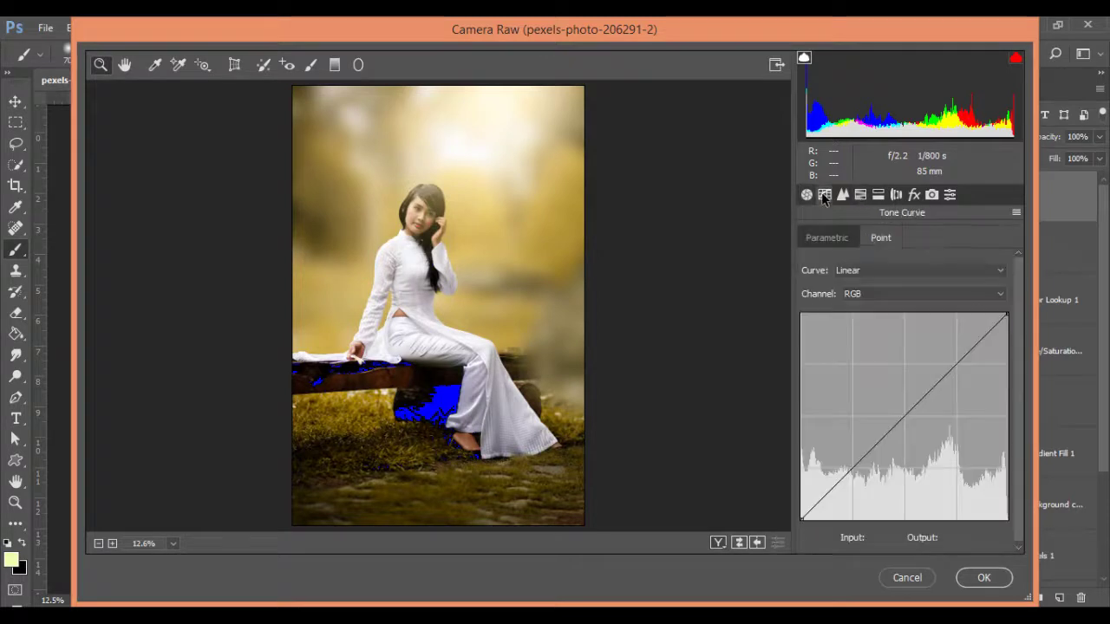
Shape the Red point curve with a nudged midpoint and slightly clipped shadows
{"action": "left_click", "coordinate": [884, 294]}
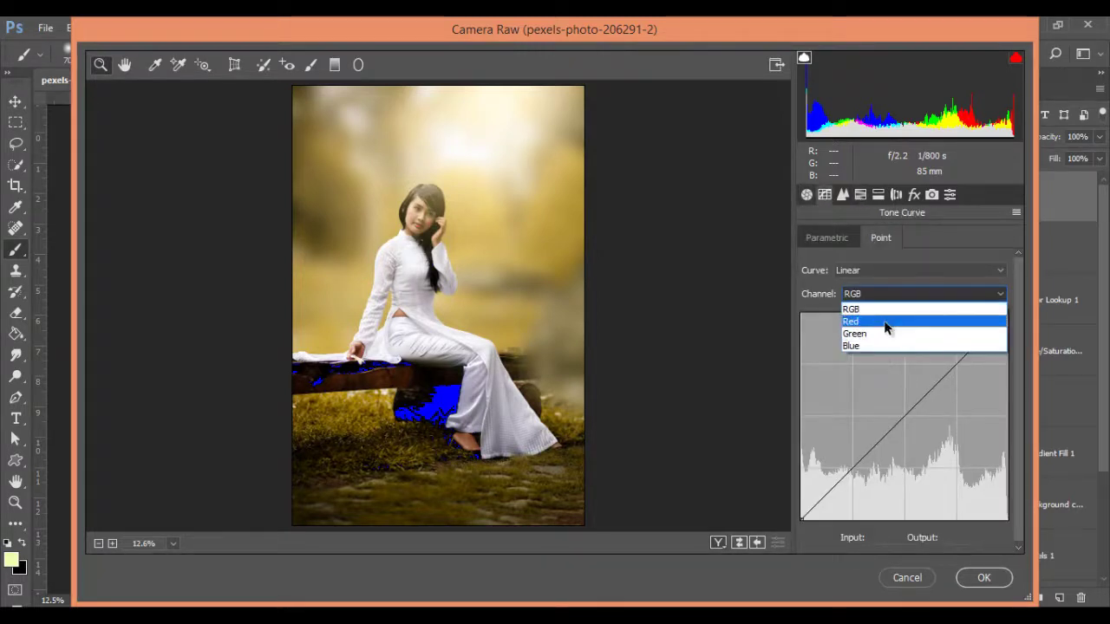
{"action": "left_click", "coordinate": [884, 320]}
{"action": "left_click", "coordinate": [922, 399]}
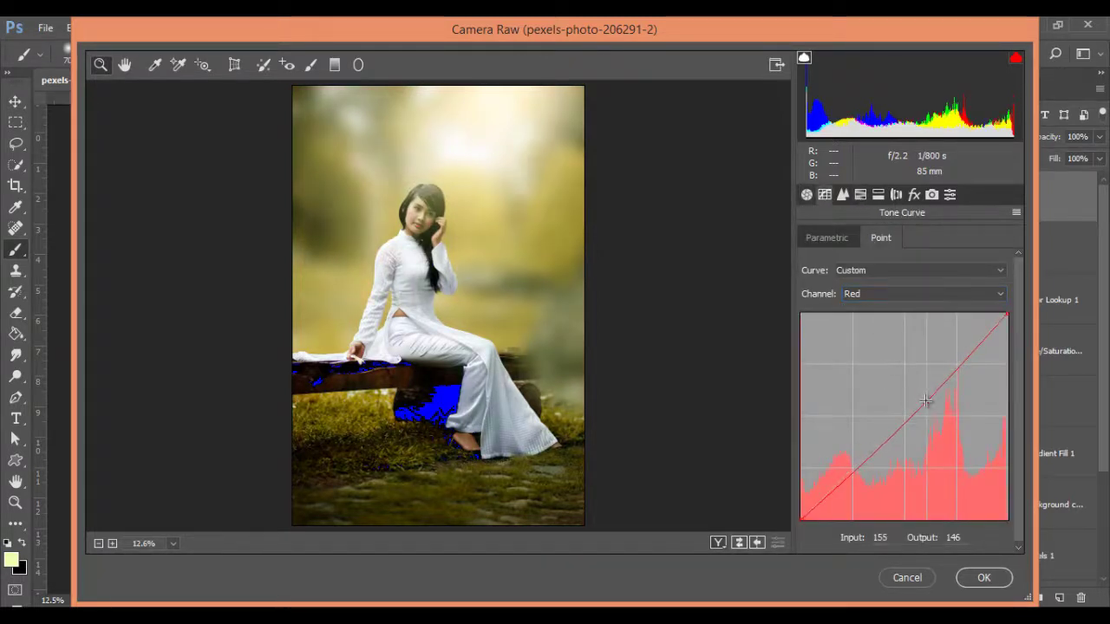
{"action": "left_click_drag", "start_coordinate": [924, 401], "coordinate": [911, 403]}
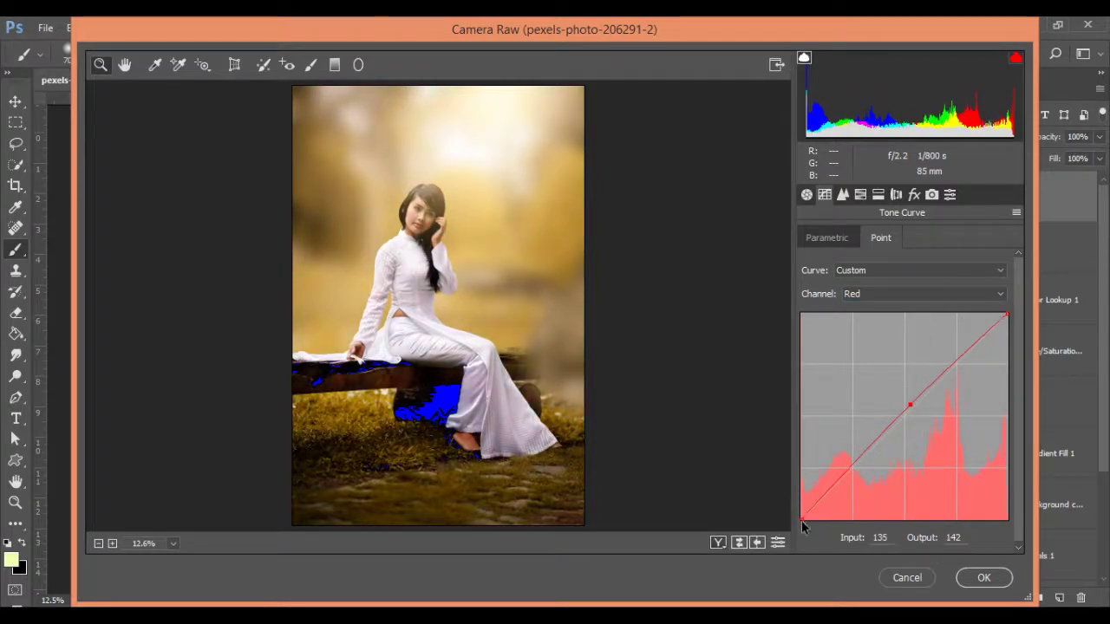
{"action": "left_click_drag", "start_coordinate": [802, 518], "coordinate": [803, 523]}
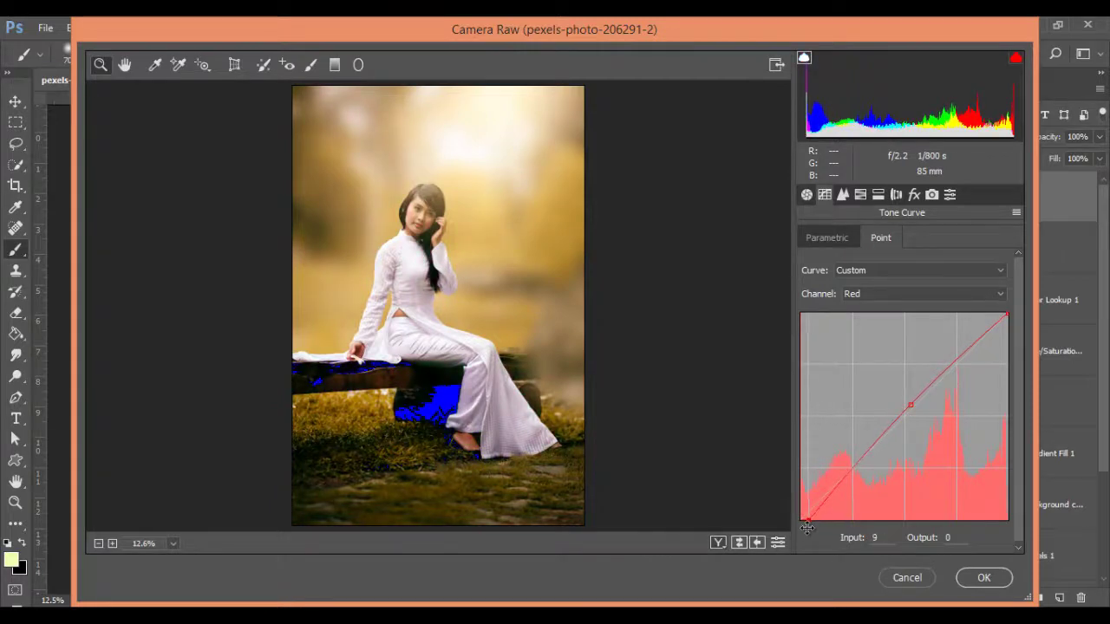
Anchor a midpoint on the Blue curve and lift its black point to about output 30
{"action": "left_click", "coordinate": [875, 295]}
{"action": "left_click", "coordinate": [878, 345]}
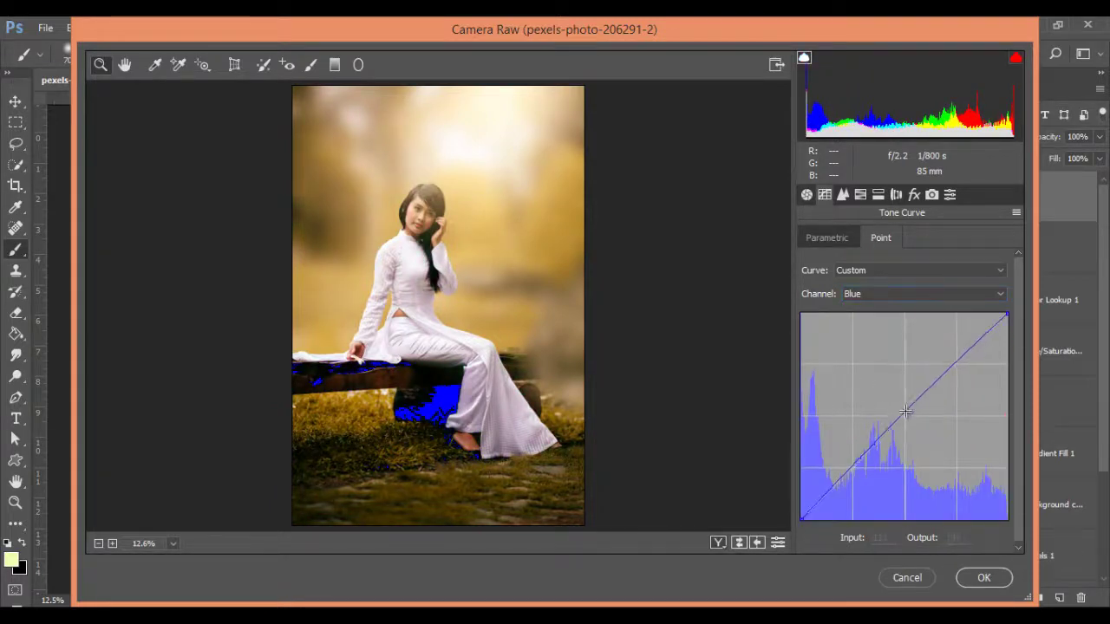
{"action": "left_click", "coordinate": [908, 417]}
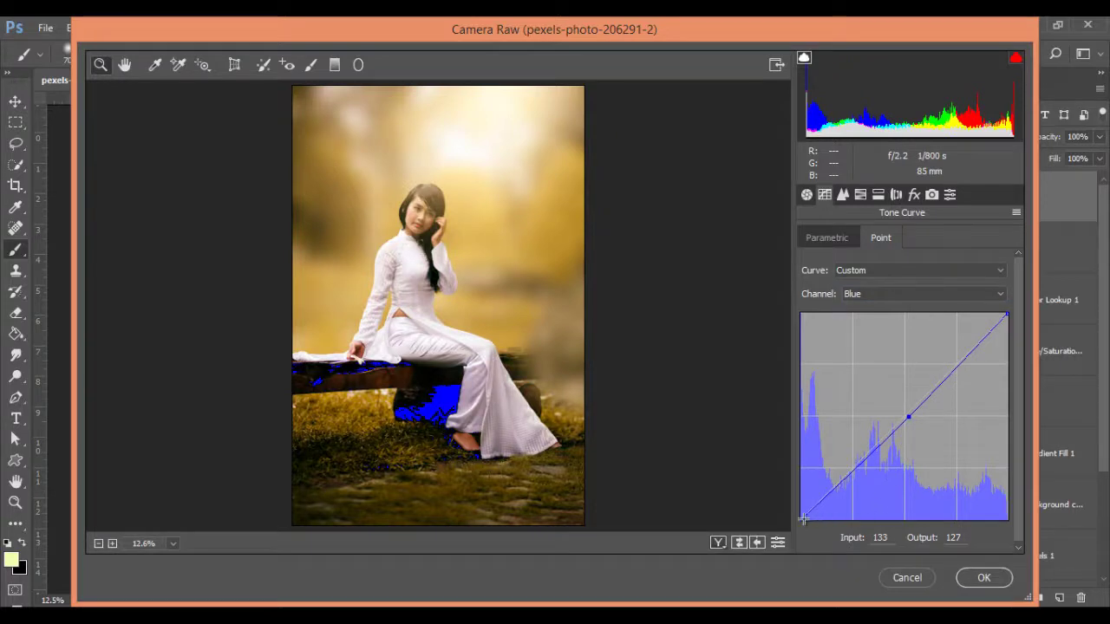
{"action": "left_click_drag", "start_coordinate": [803, 519], "coordinate": [794, 491]}
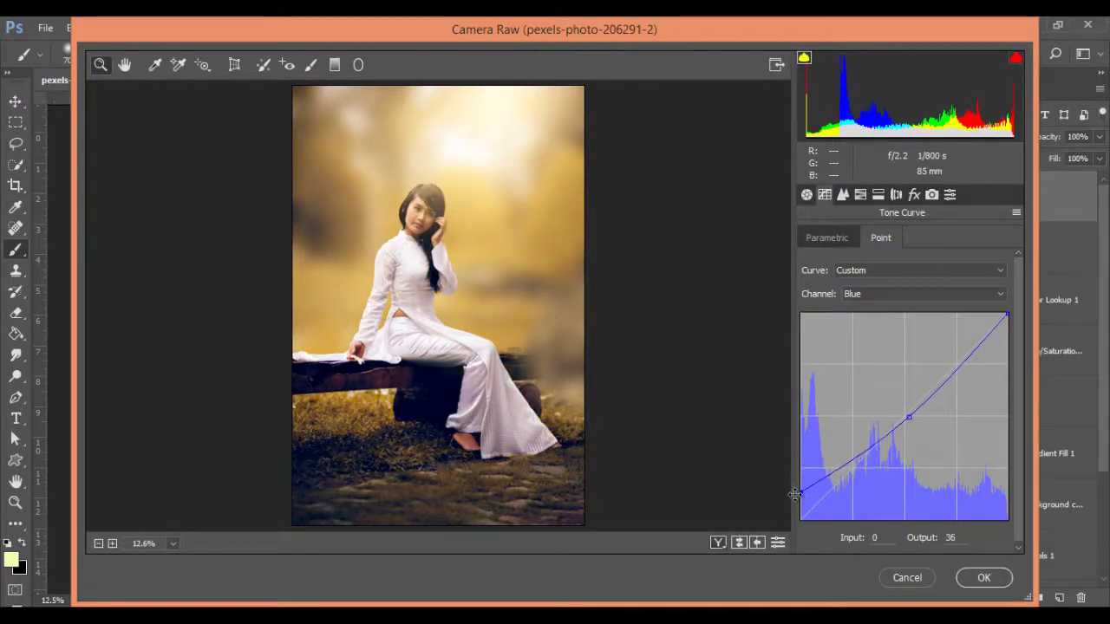
{"action": "left_click_drag", "start_coordinate": [794, 491], "coordinate": [795, 495]}
Pull the Green curve's midpoint slightly down and move its black point inward
{"action": "left_click", "coordinate": [876, 295]}
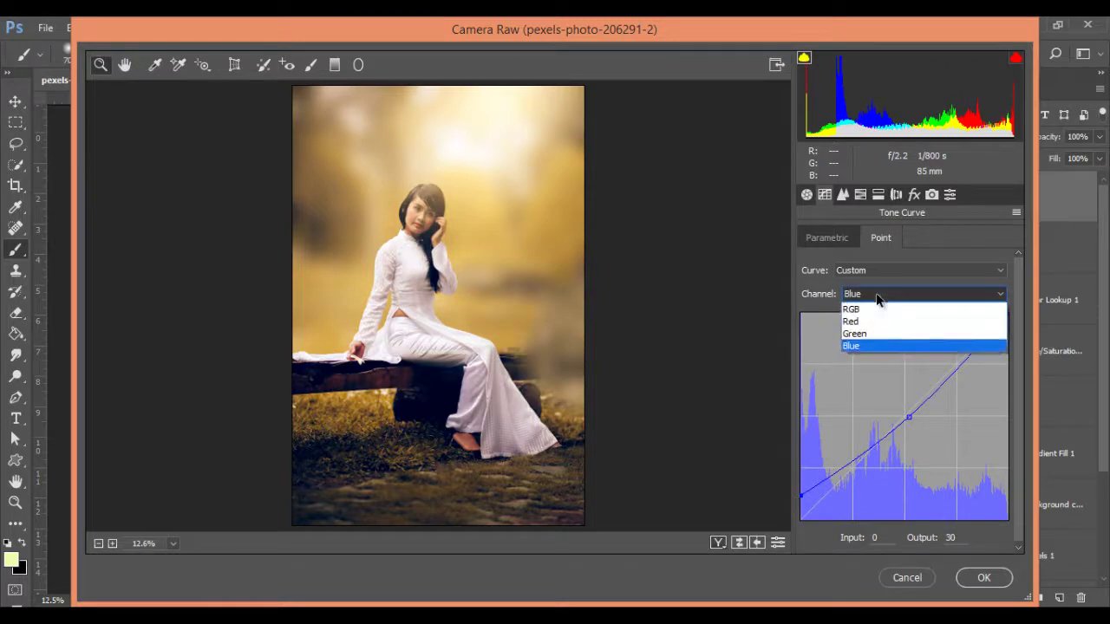
{"action": "left_click", "coordinate": [898, 335]}
{"action": "left_click_drag", "start_coordinate": [906, 404], "coordinate": [909, 416]}
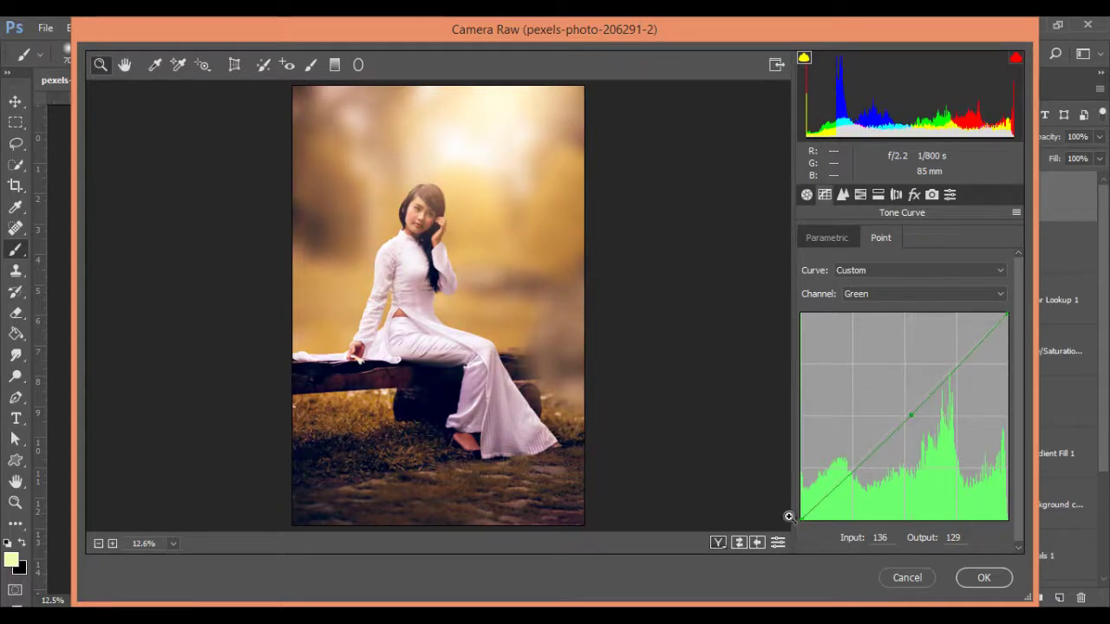
{"action": "left_click_drag", "start_coordinate": [800, 520], "coordinate": [806, 520]}
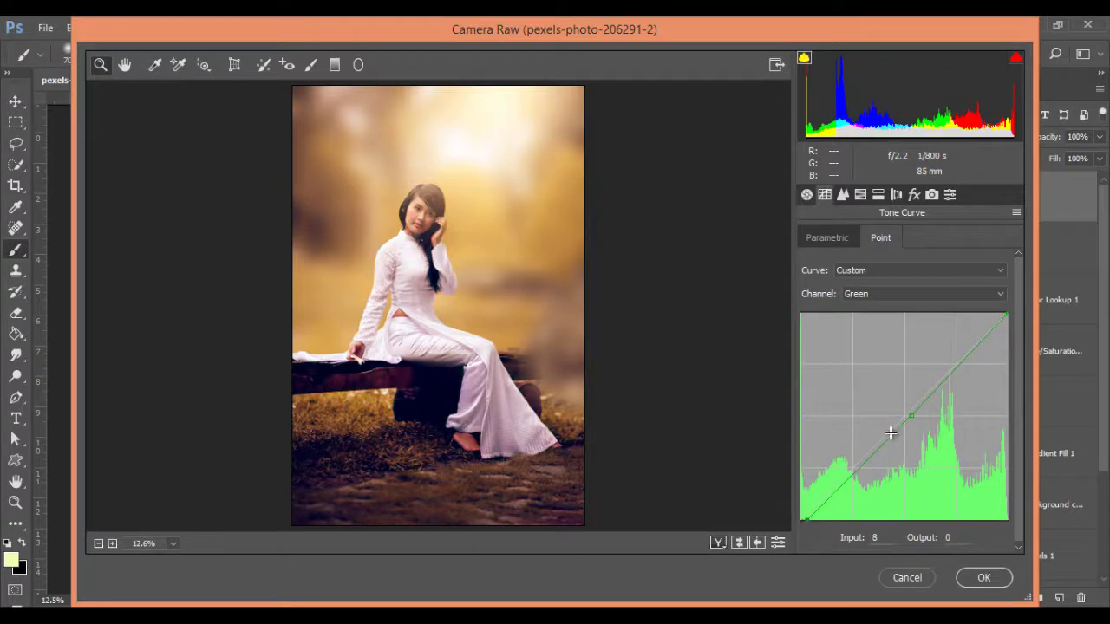
{"action": "left_click_drag", "start_coordinate": [913, 417], "coordinate": [909, 416]}
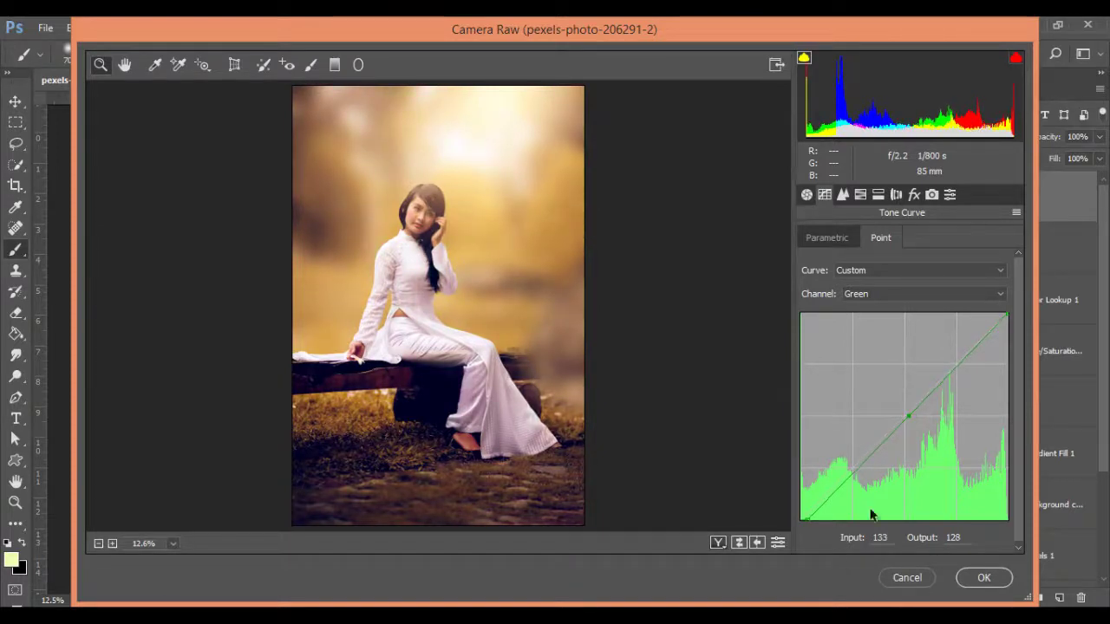
{"action": "left_click_drag", "start_coordinate": [802, 519], "coordinate": [809, 518]}
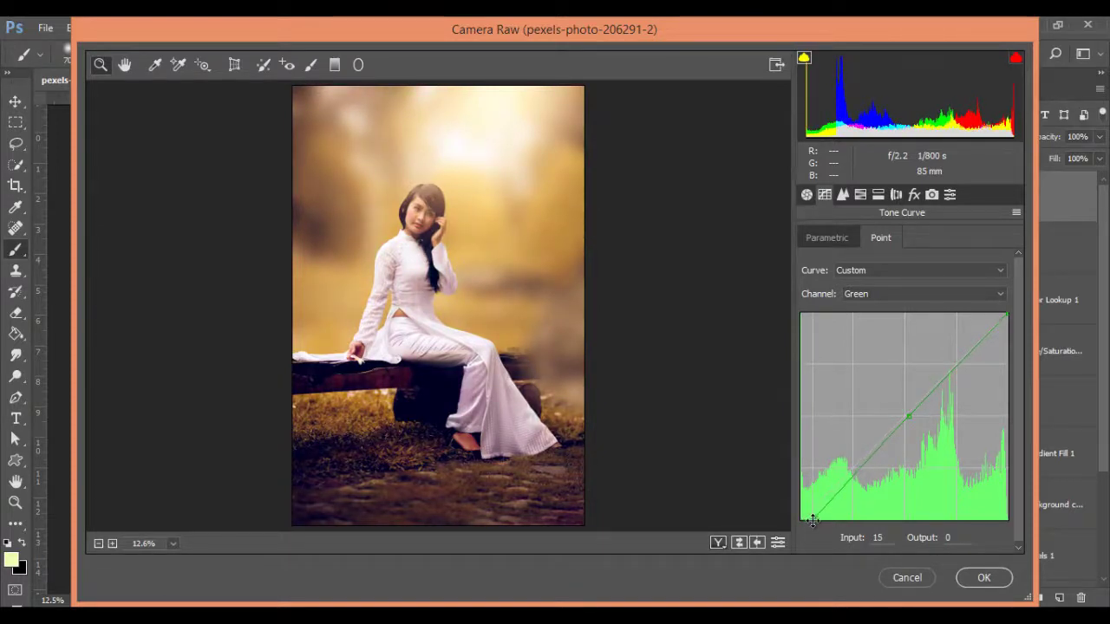
Raise the Blue curve's upper midtones
{"action": "left_click", "coordinate": [873, 293]}
{"action": "left_click", "coordinate": [872, 353]}
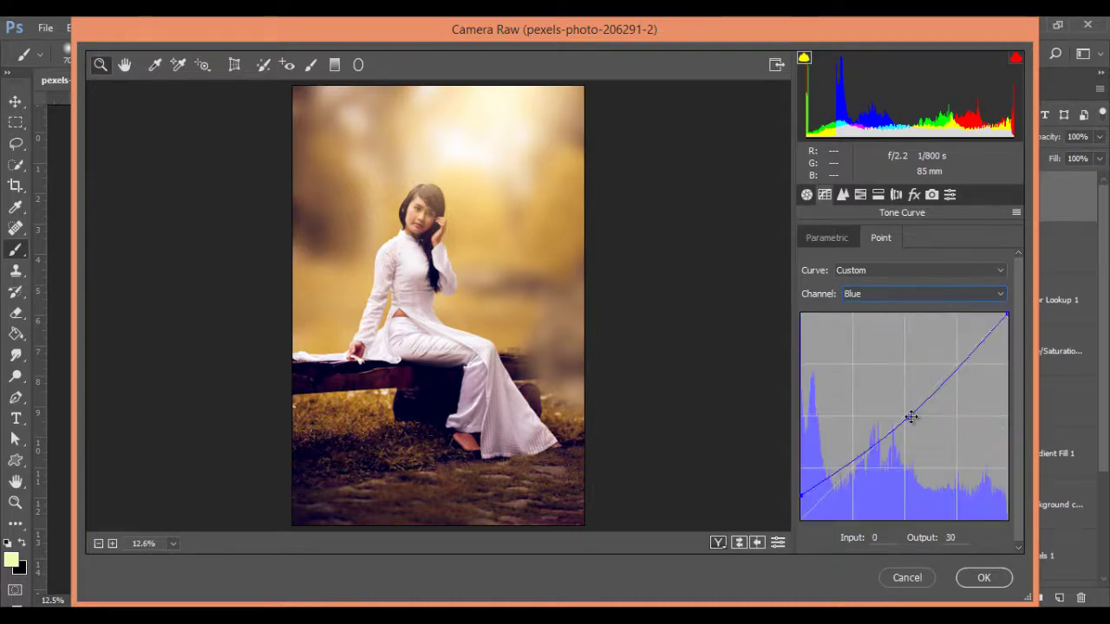
{"action": "left_click_drag", "start_coordinate": [909, 417], "coordinate": [942, 382]}
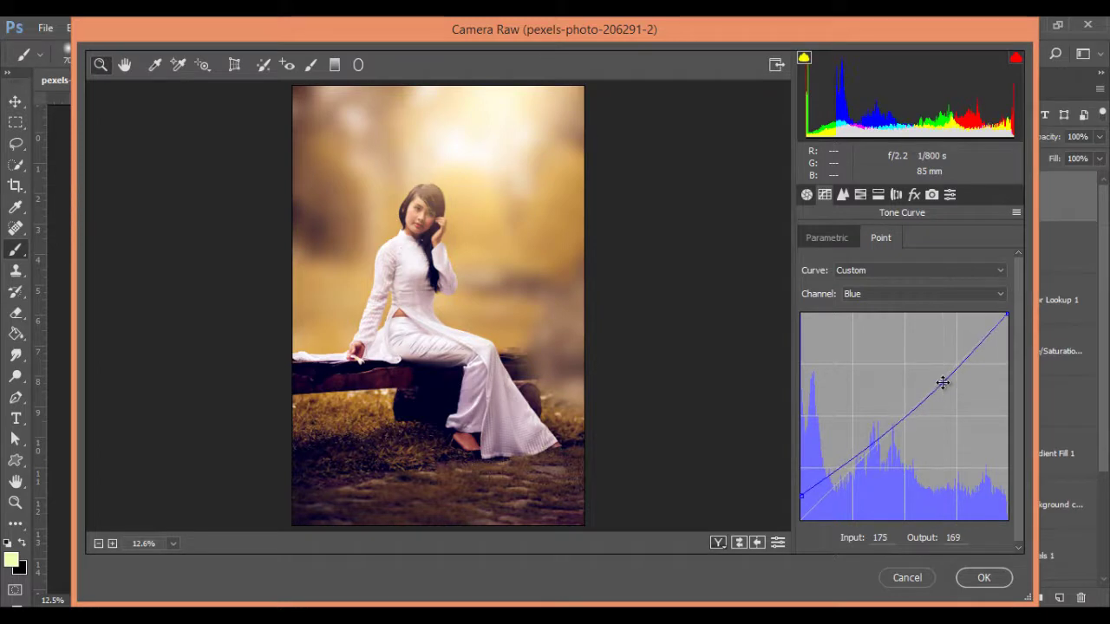
Shift the Blue Primary hue to -10 in Camera Calibration
{"action": "left_click", "coordinate": [931, 194]}
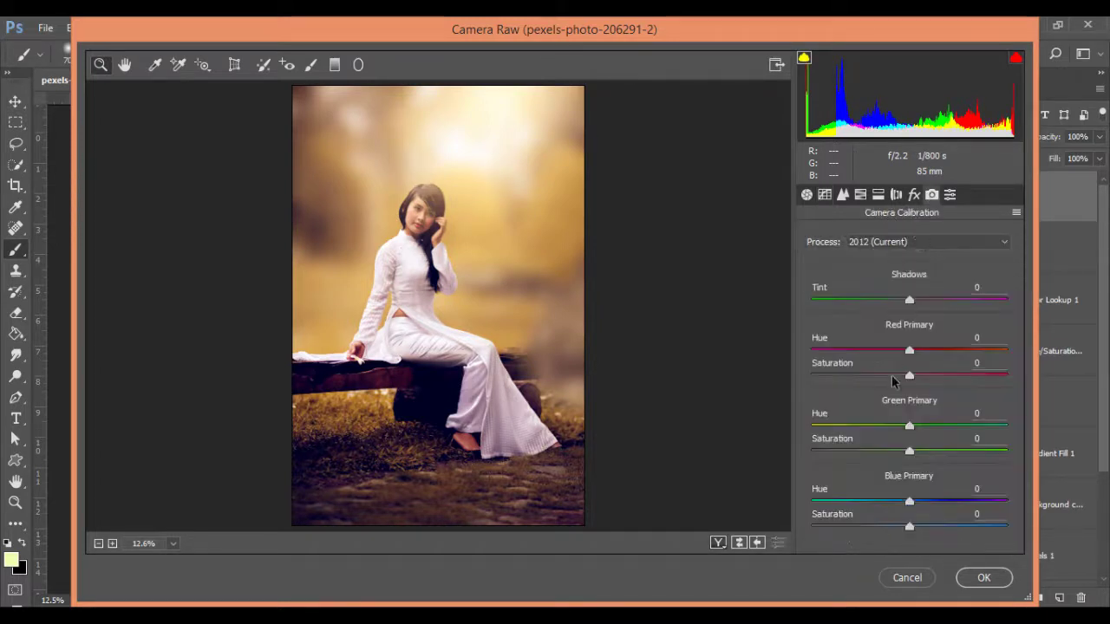
{"action": "left_click", "coordinate": [909, 503]}
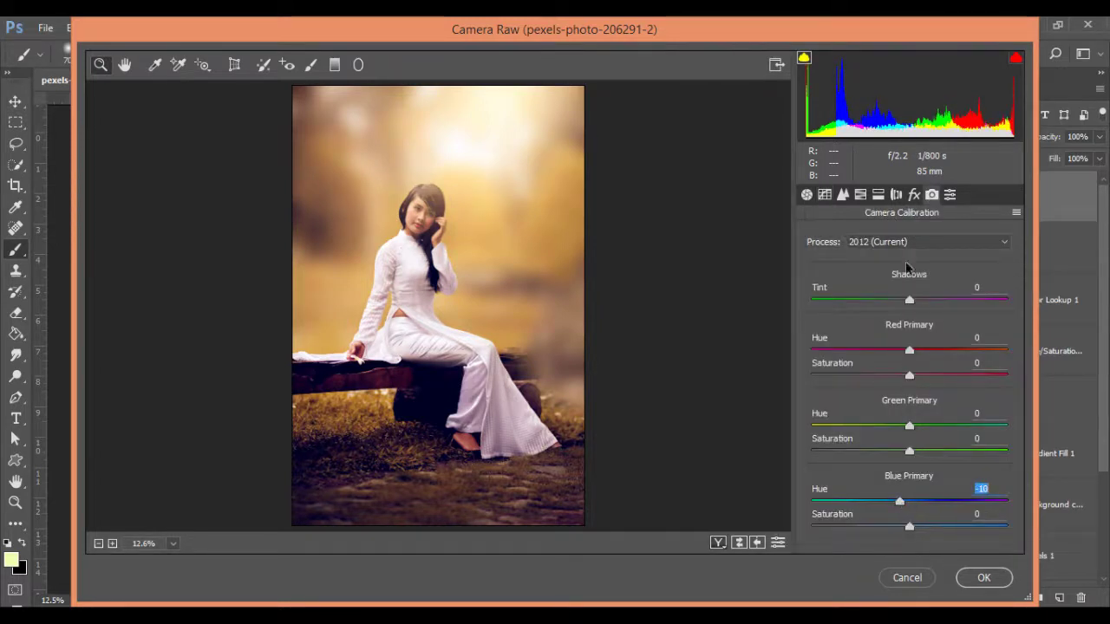
{"action": "left_click", "coordinate": [879, 196]}
Add a -12 post-crop vignette and apply the Camera Raw edits to Layer 2 copy
{"action": "left_click", "coordinate": [913, 194]}
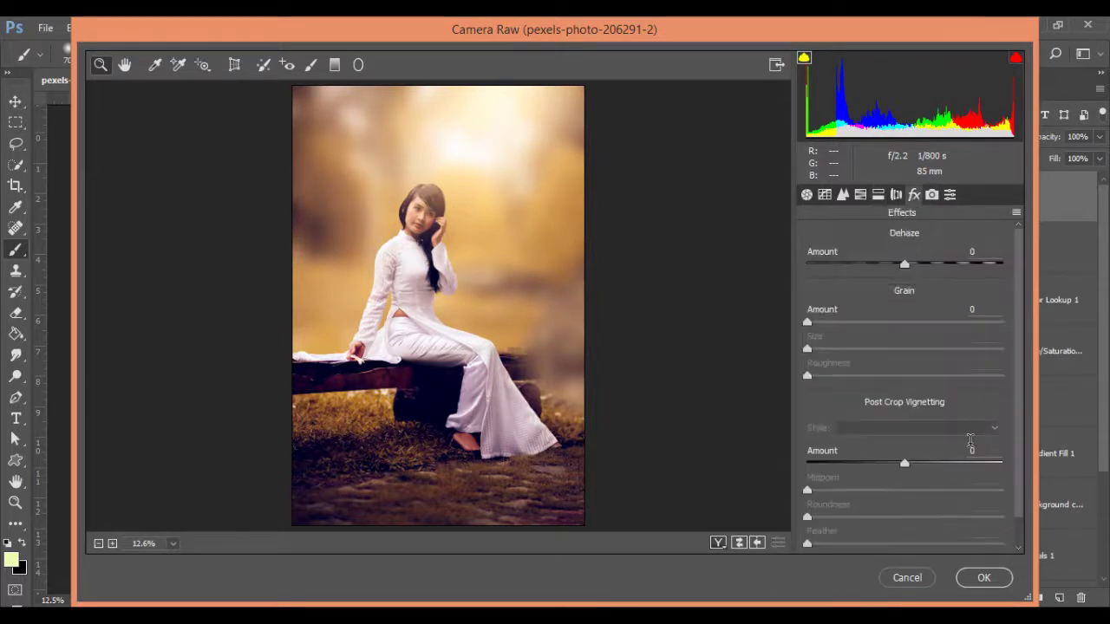
{"action": "left_click", "coordinate": [904, 464]}
{"action": "left_click_drag", "start_coordinate": [904, 464], "coordinate": [893, 465]}
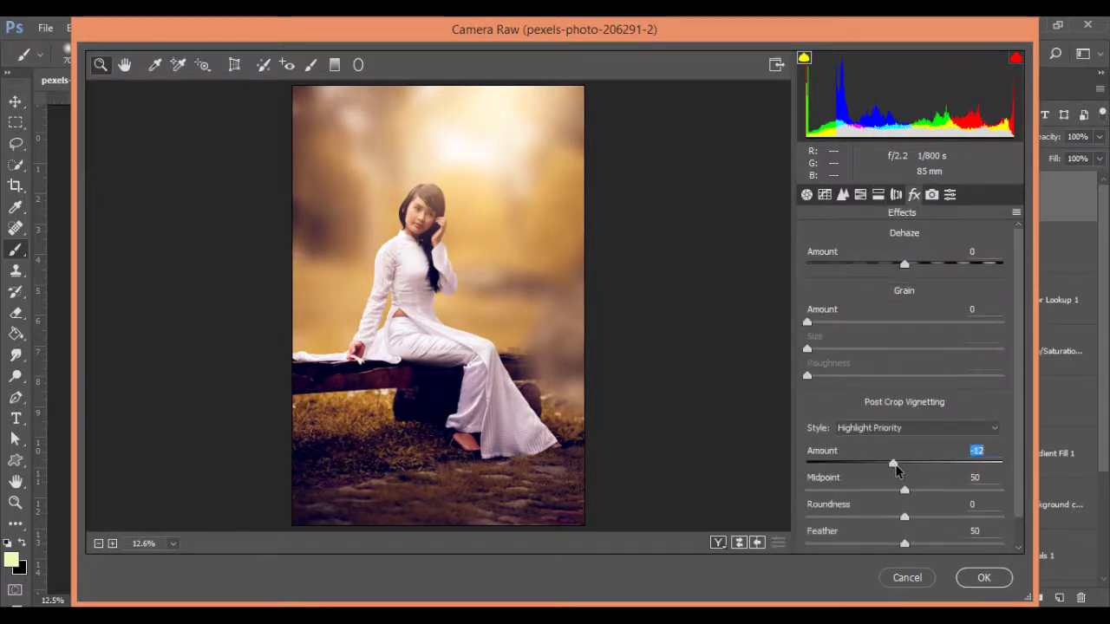
{"action": "left_click", "coordinate": [980, 577]}
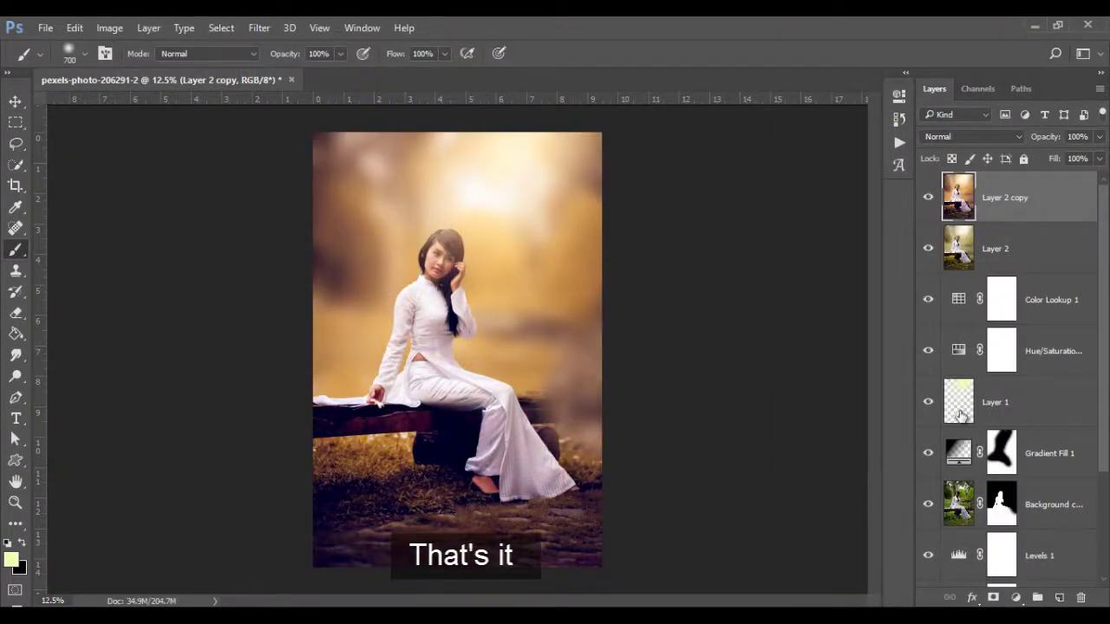
Alt-click the Background eye icon to compare the graded portrait with the original photo
{"action": "scroll", "coordinate": [959, 416], "scroll_direction": "down", "scroll_amount": 3}
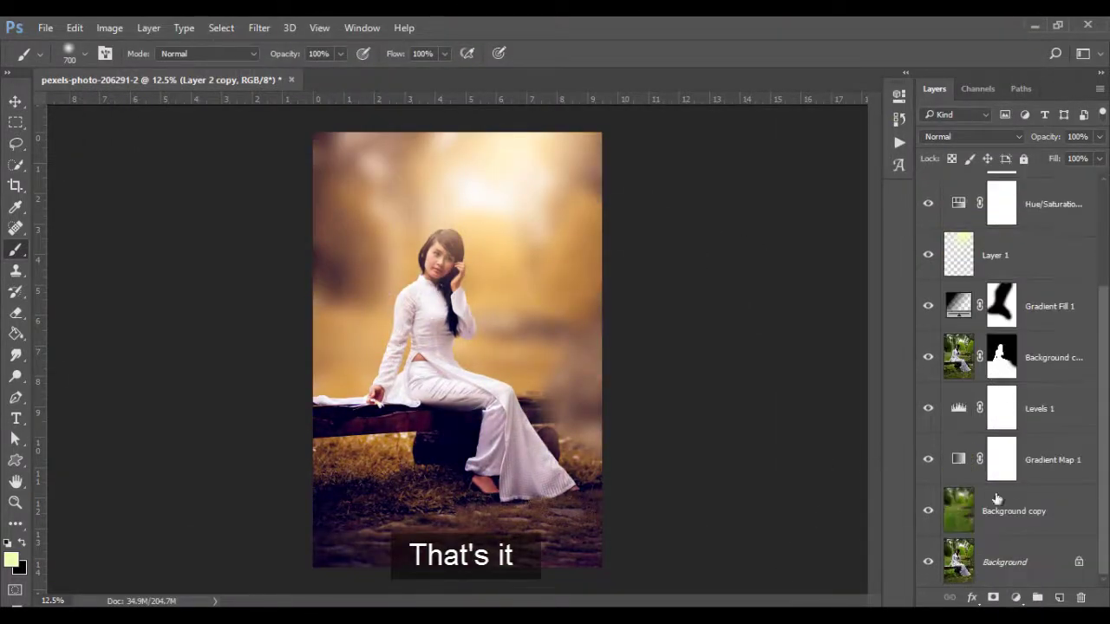
{"action": "left_click", "coordinate": [928, 562], "text": "alt"}
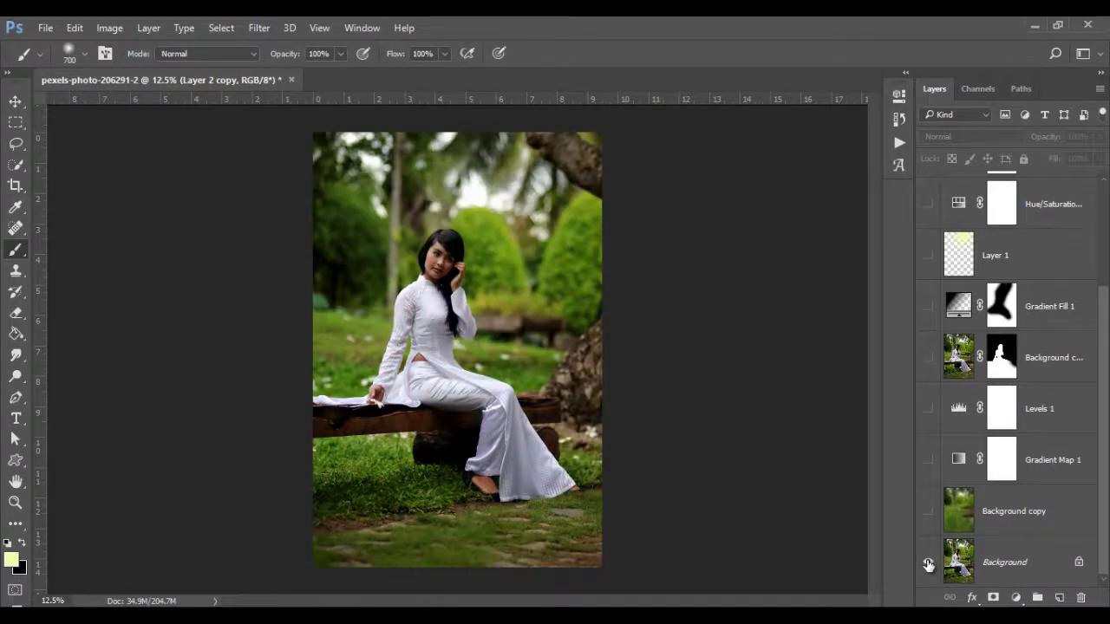
{"action": "left_click", "coordinate": [927, 561], "text": "alt"}
{"action": "left_click", "coordinate": [928, 562], "text": "alt"}
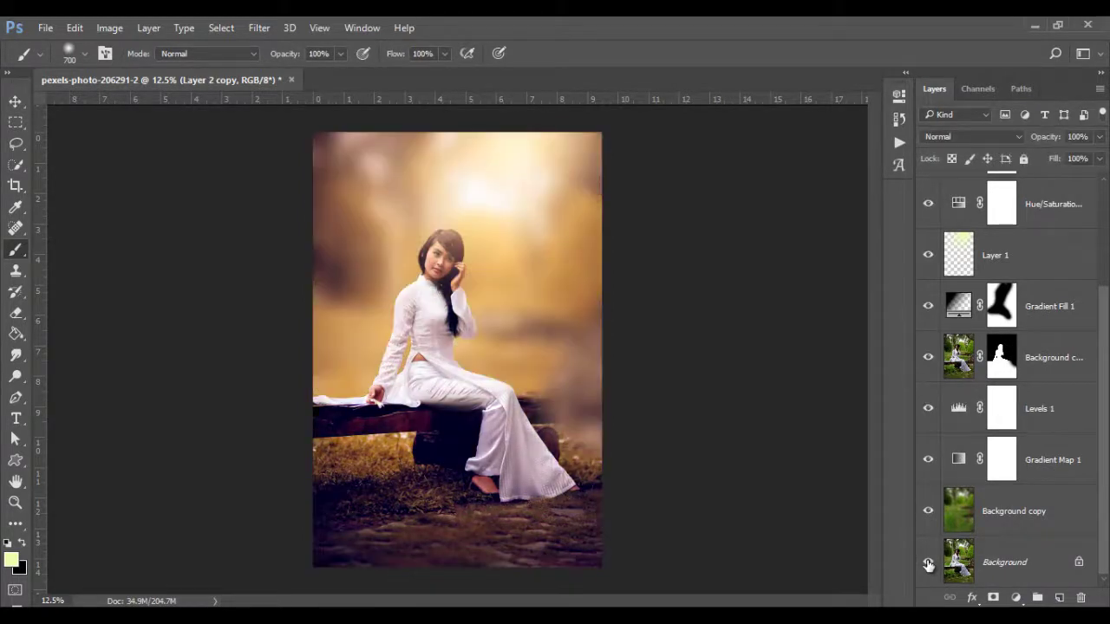
Merge all visible layers from the top layer into the finished portrait
{"action": "scroll", "coordinate": [1071, 252], "scroll_direction": "up", "scroll_amount": 3}
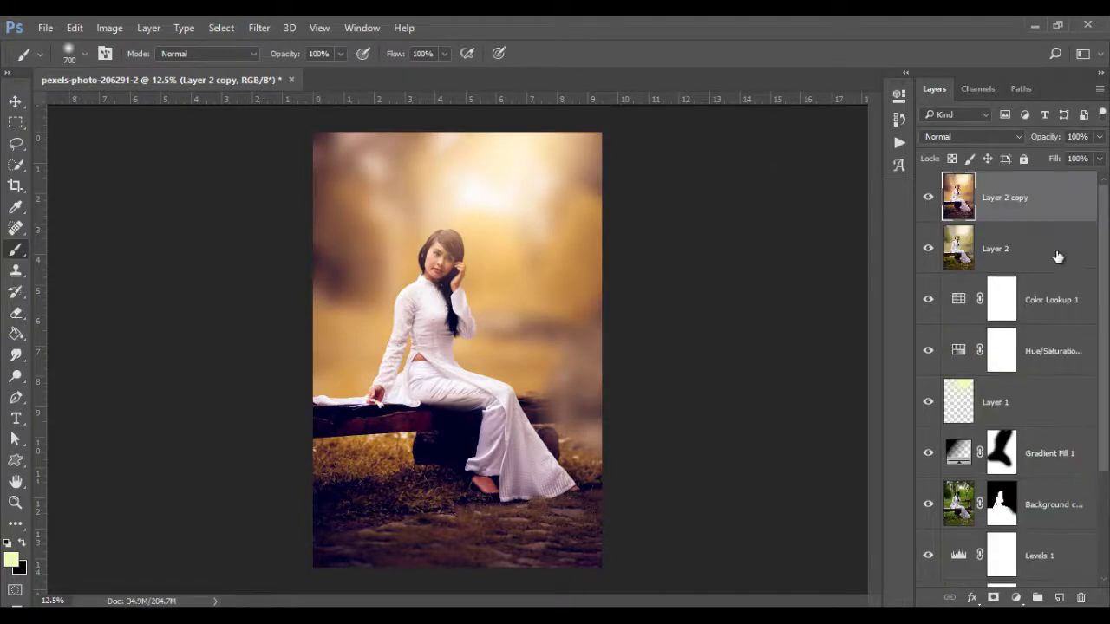
{"action": "right_click", "coordinate": [1055, 199]}
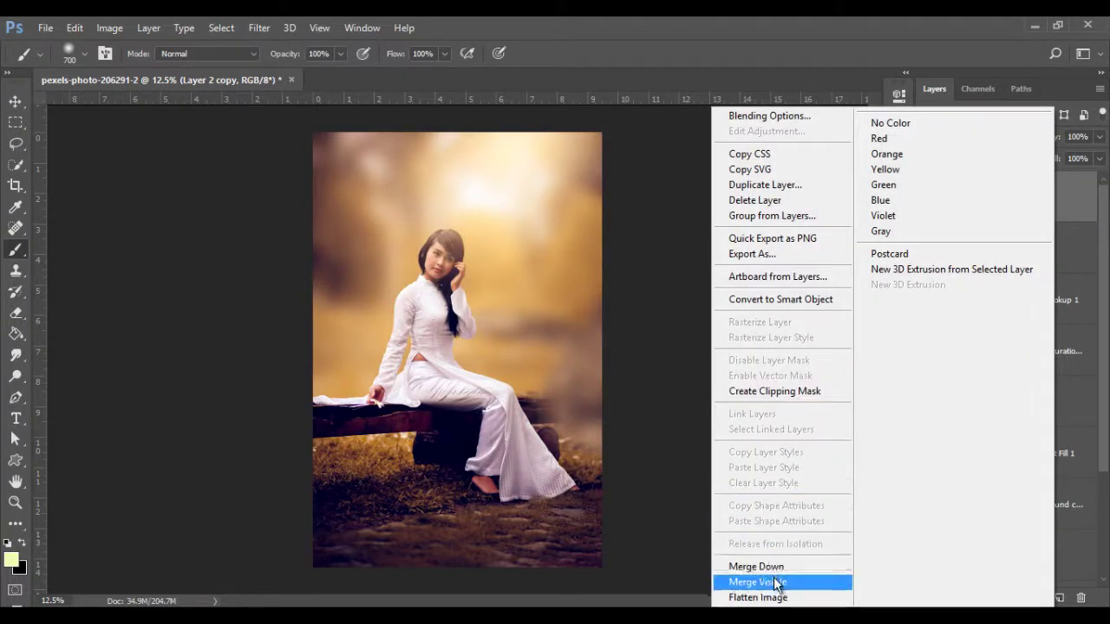
{"action": "left_click", "coordinate": [774, 582]}
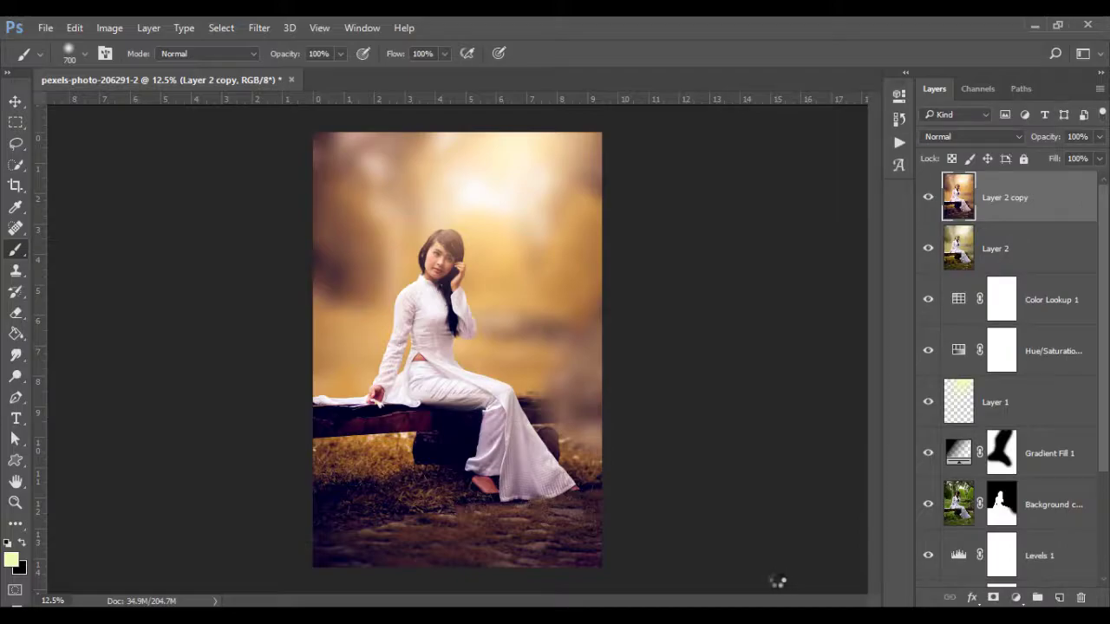